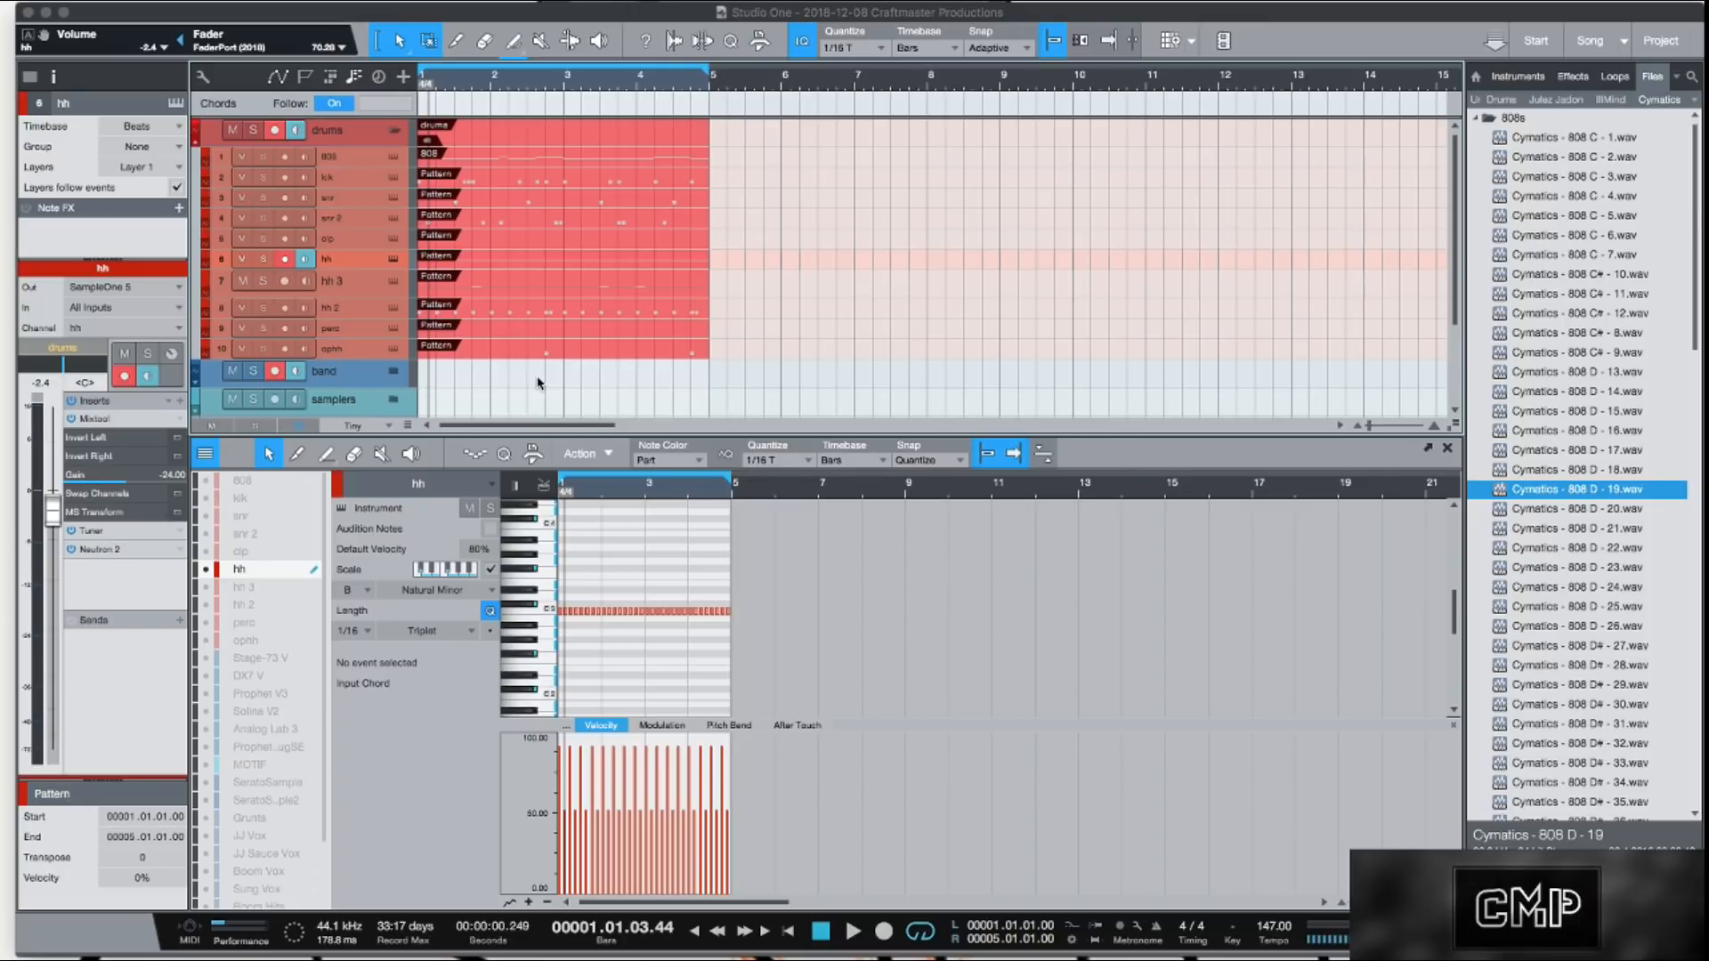
Step: Open the PanMan insert on the hh 3 track
click(381, 282)
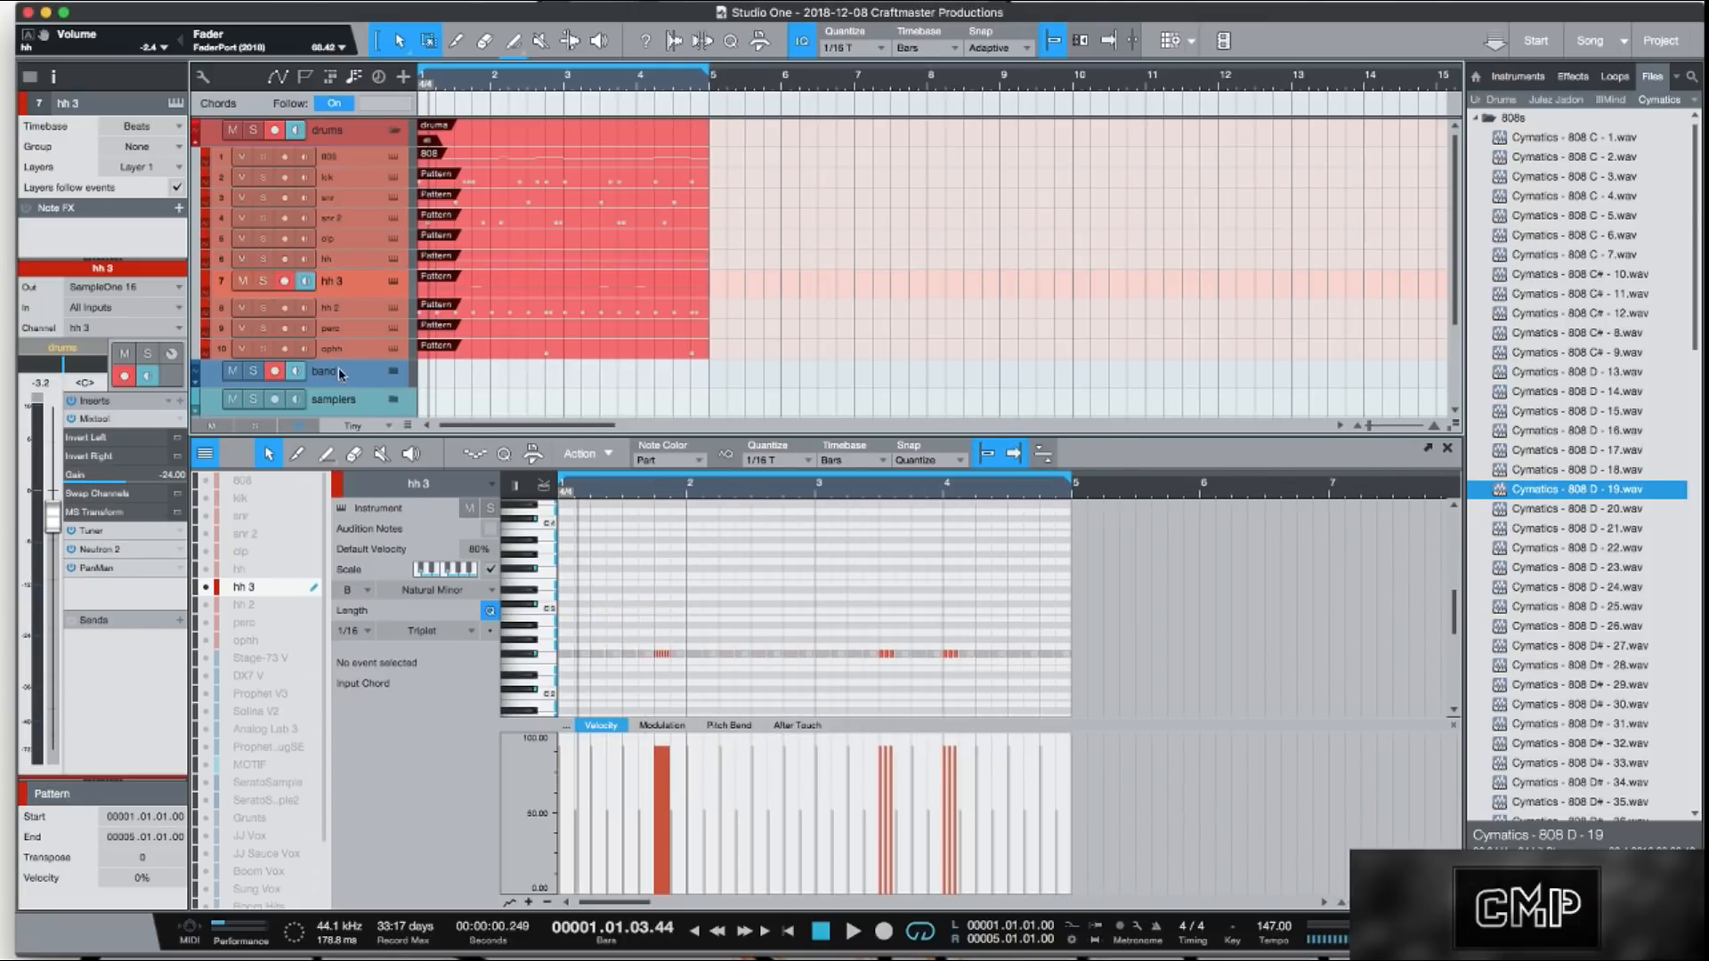
click(138, 567)
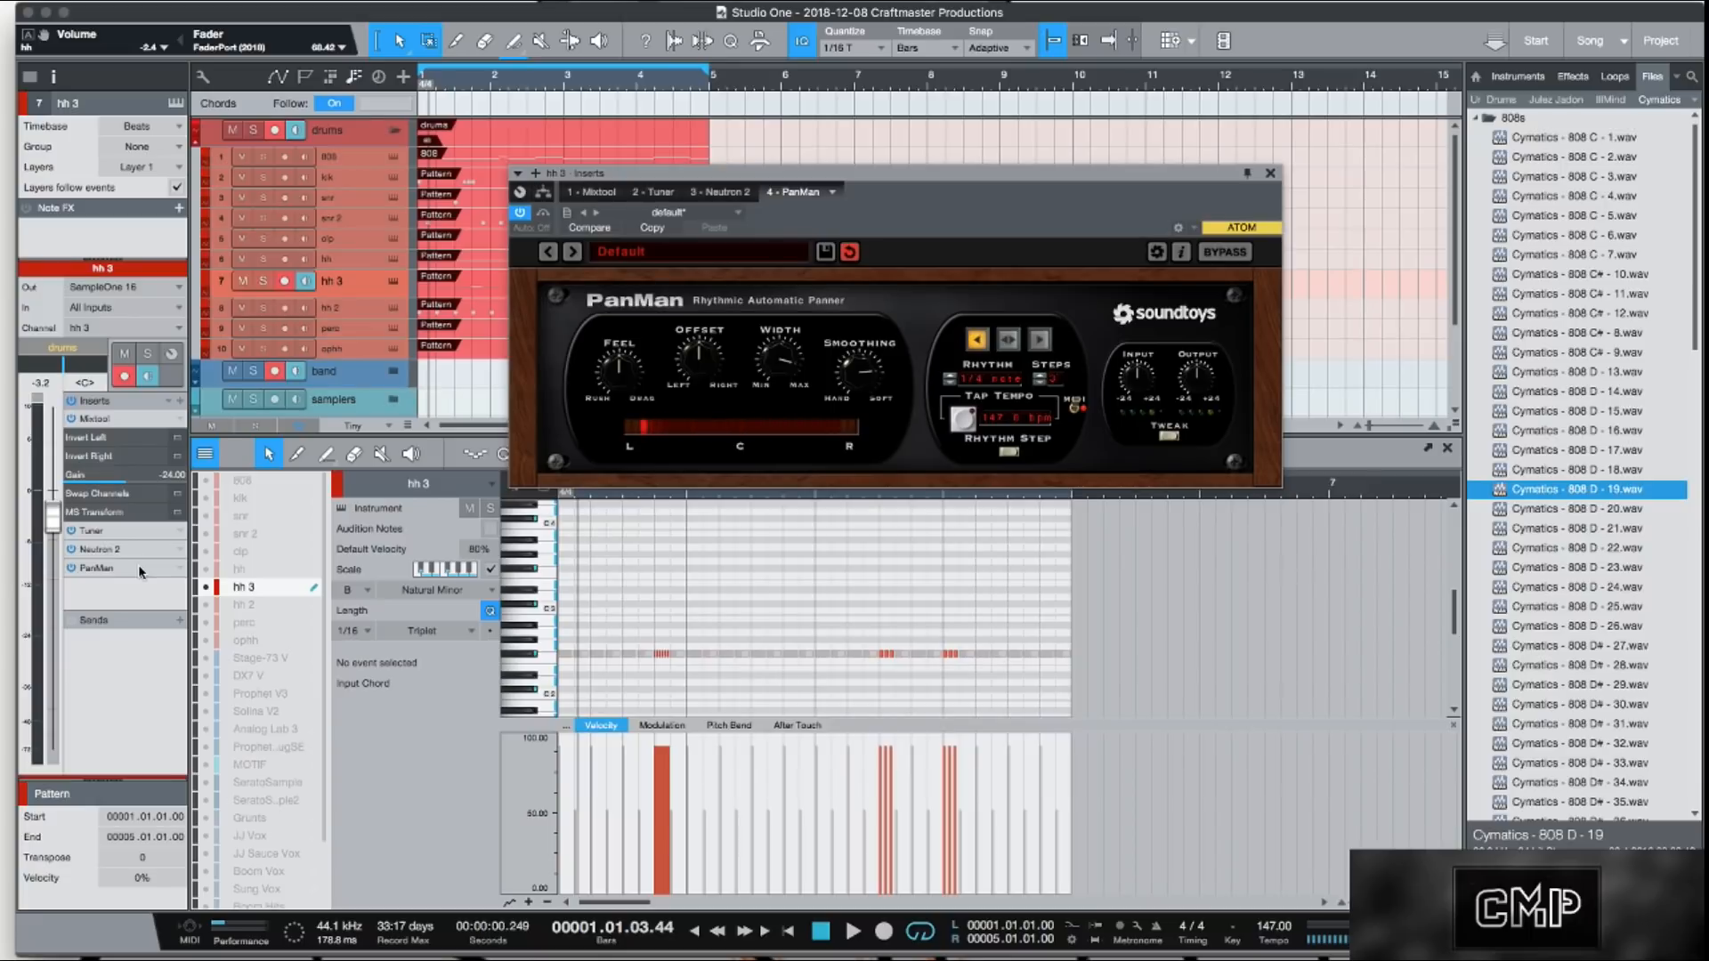
Step: Switch to Google Chrome, search for "cableguys" and open the Cableguys audio plugins website
mouse_move(239, 954)
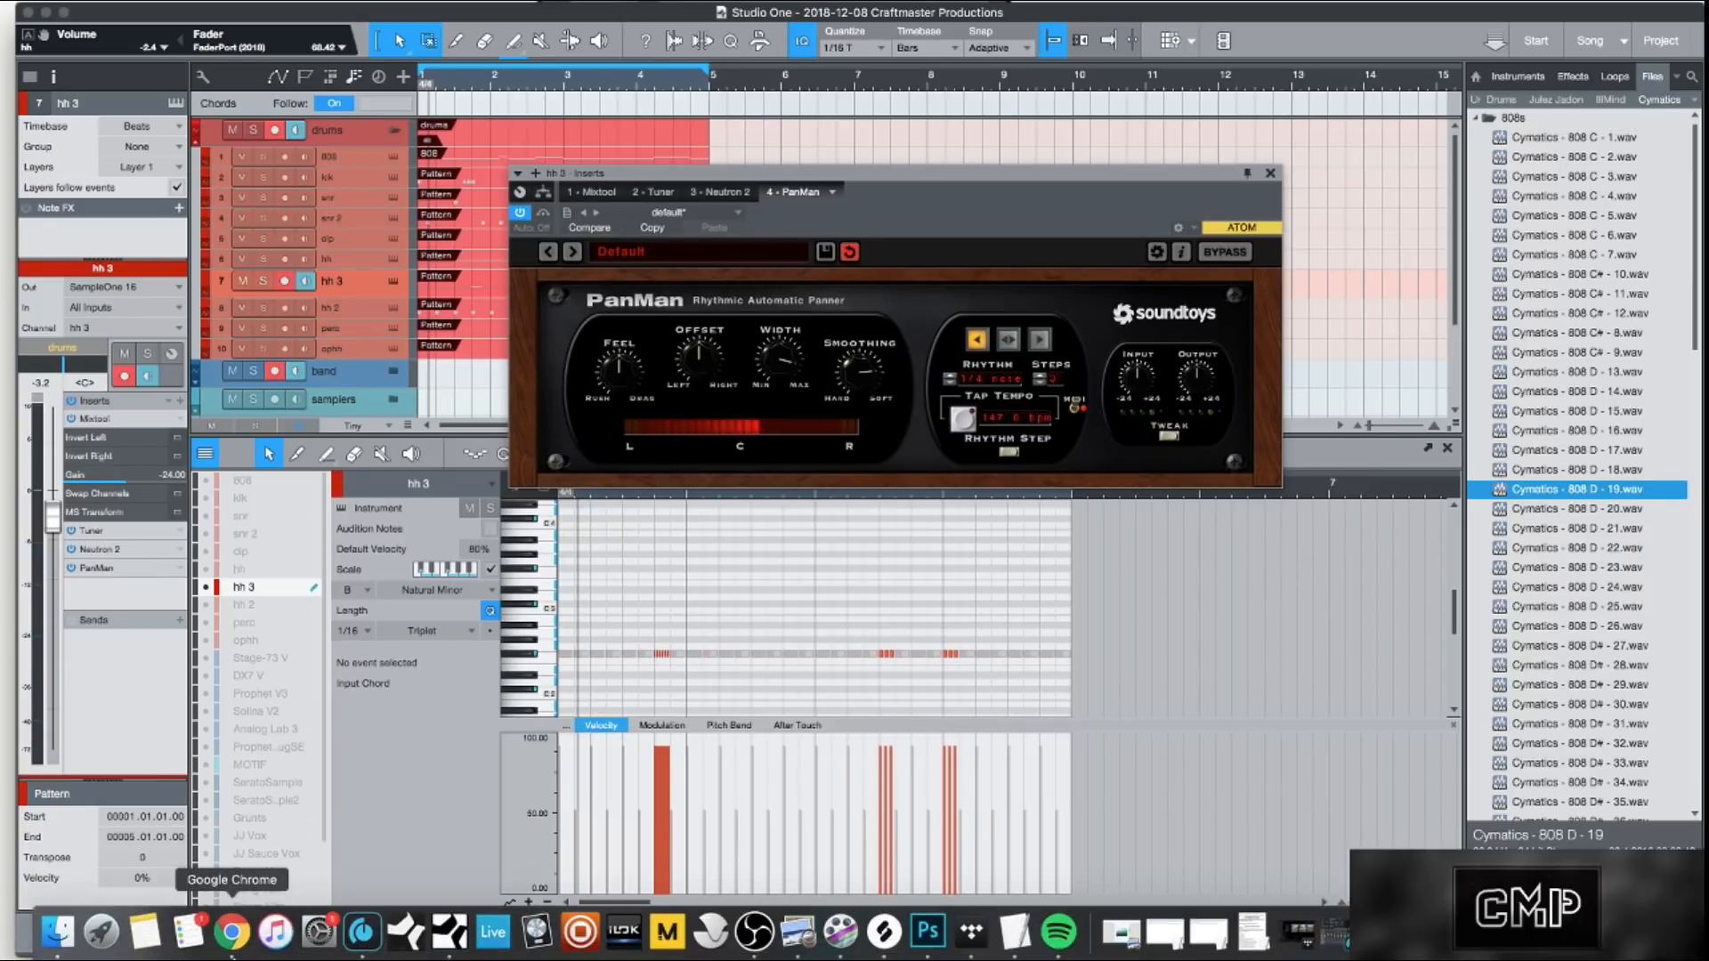
click(239, 954)
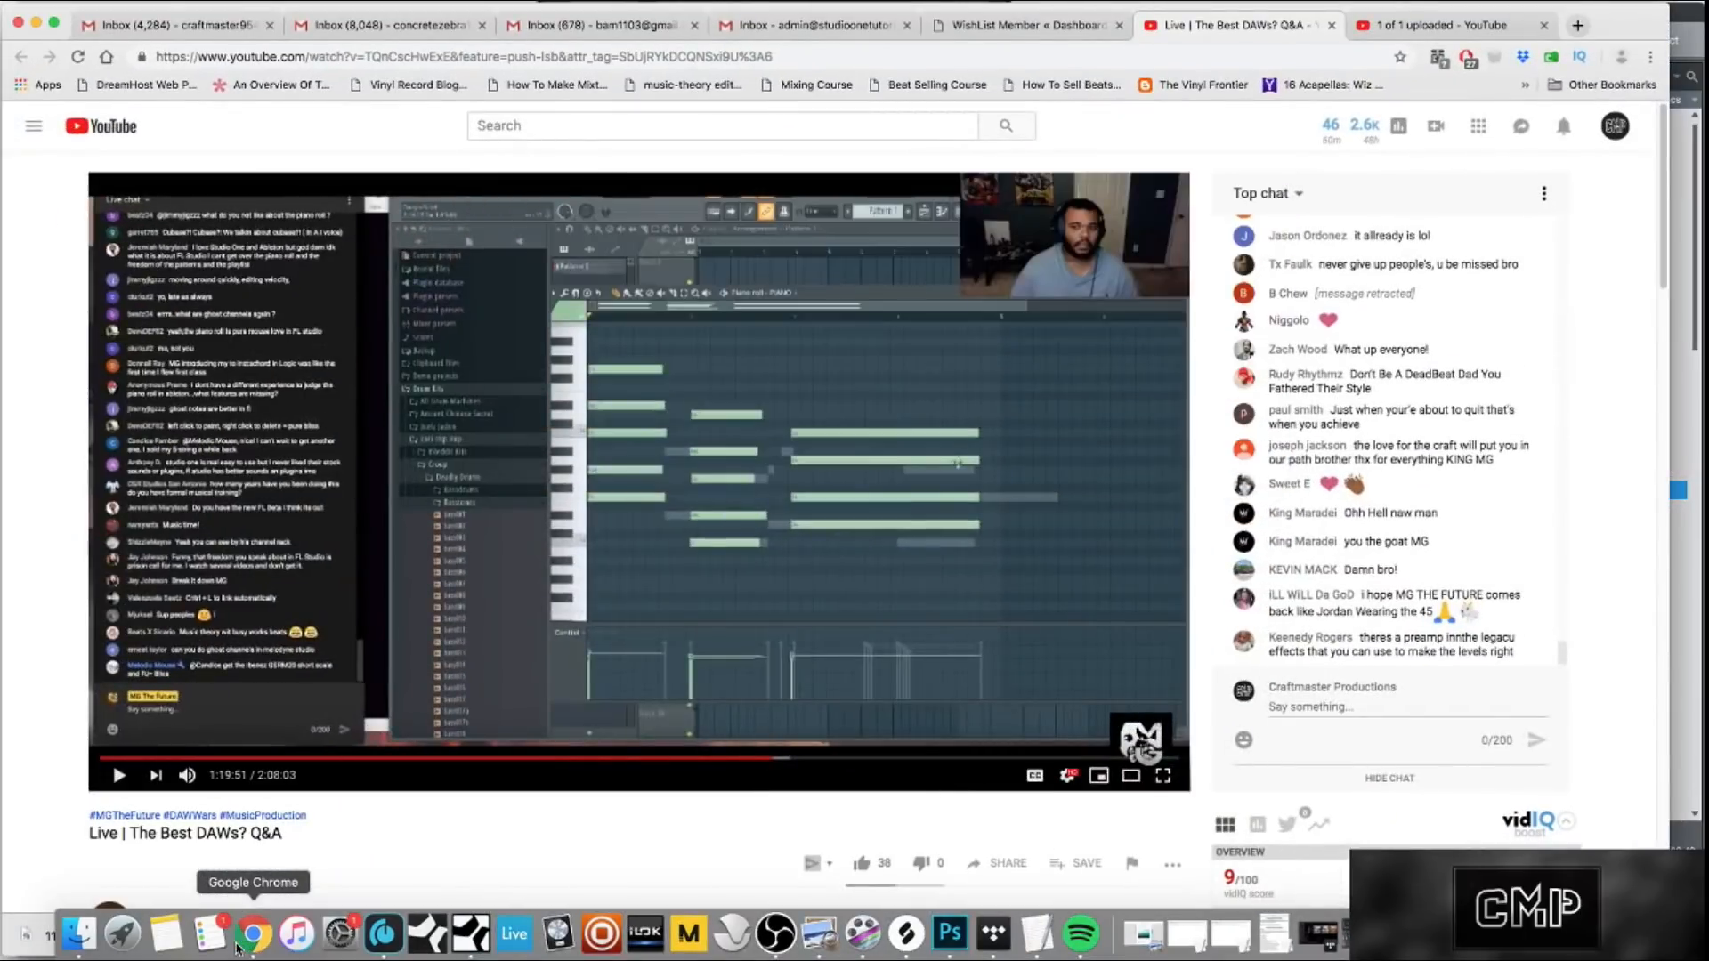
click(569, 61)
text(cable)
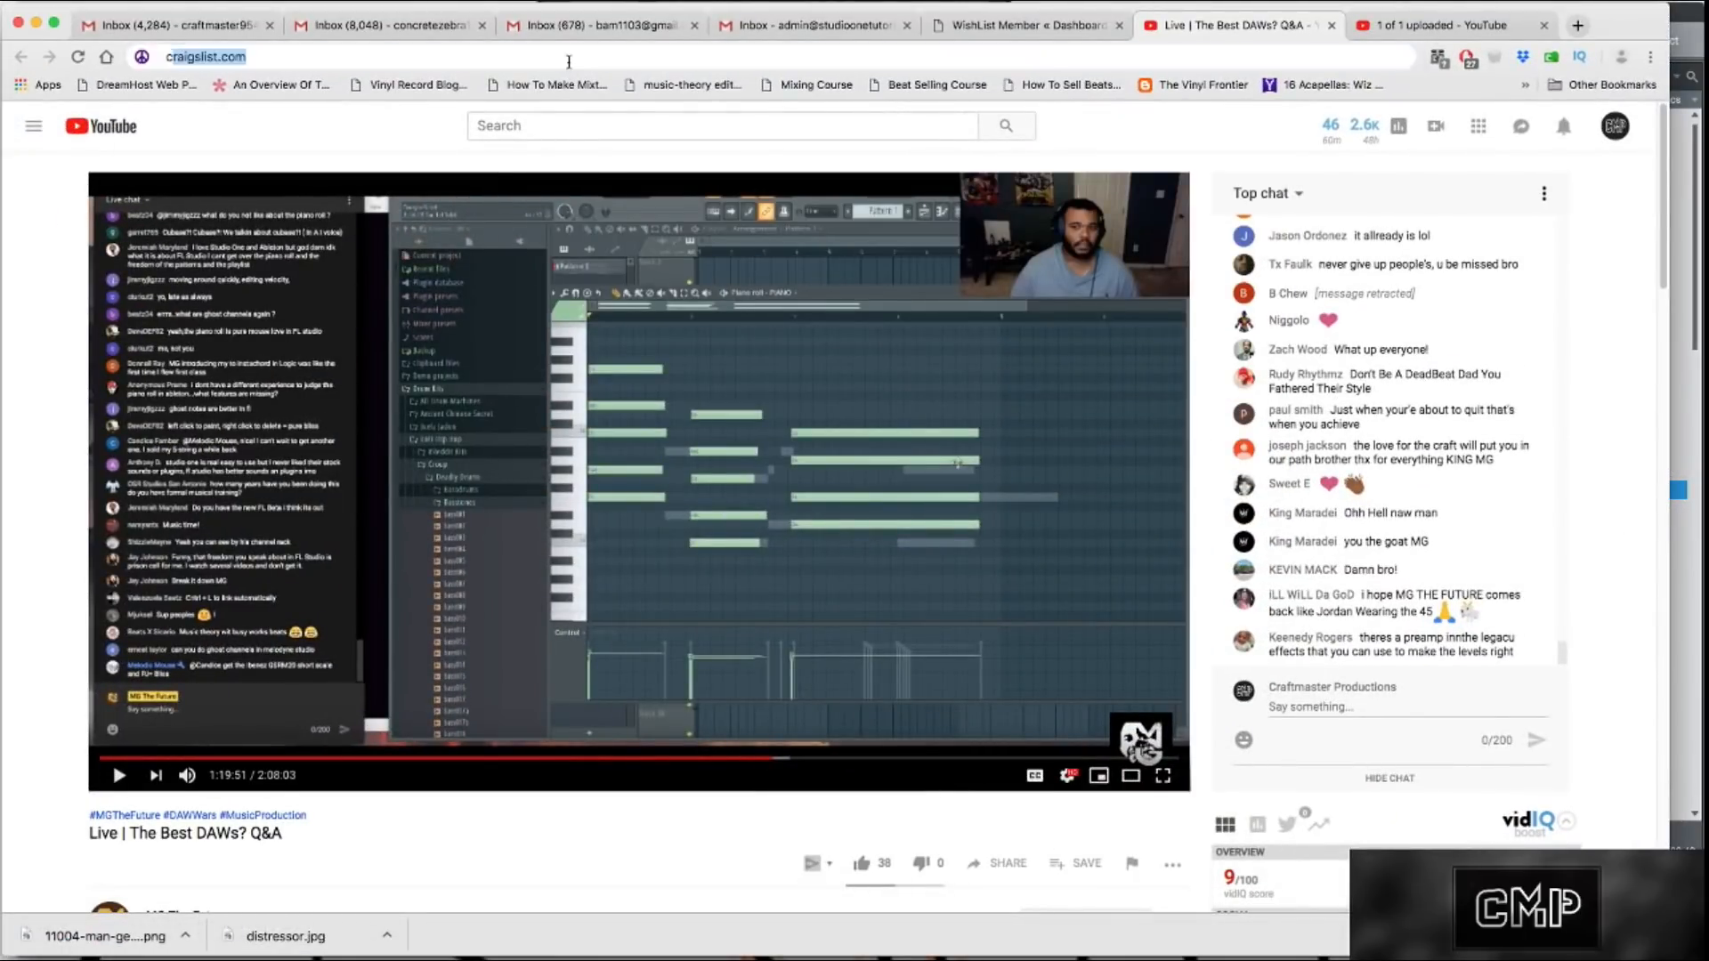
text(guy)
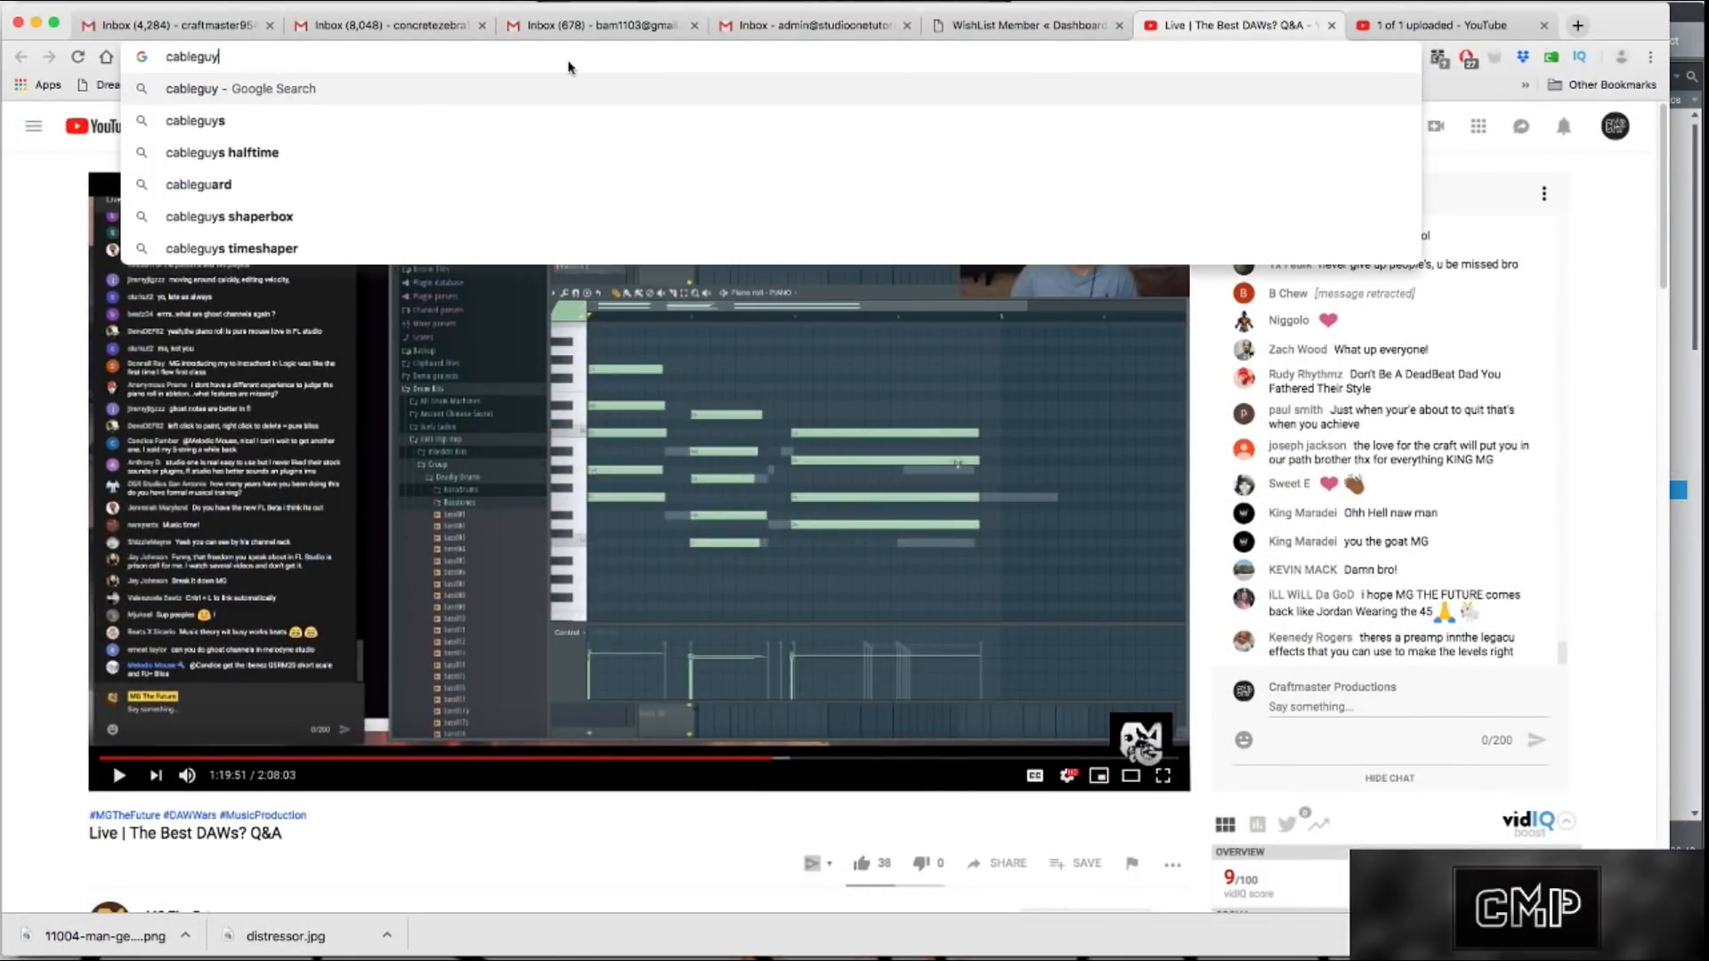
key(Down)
key(Return)
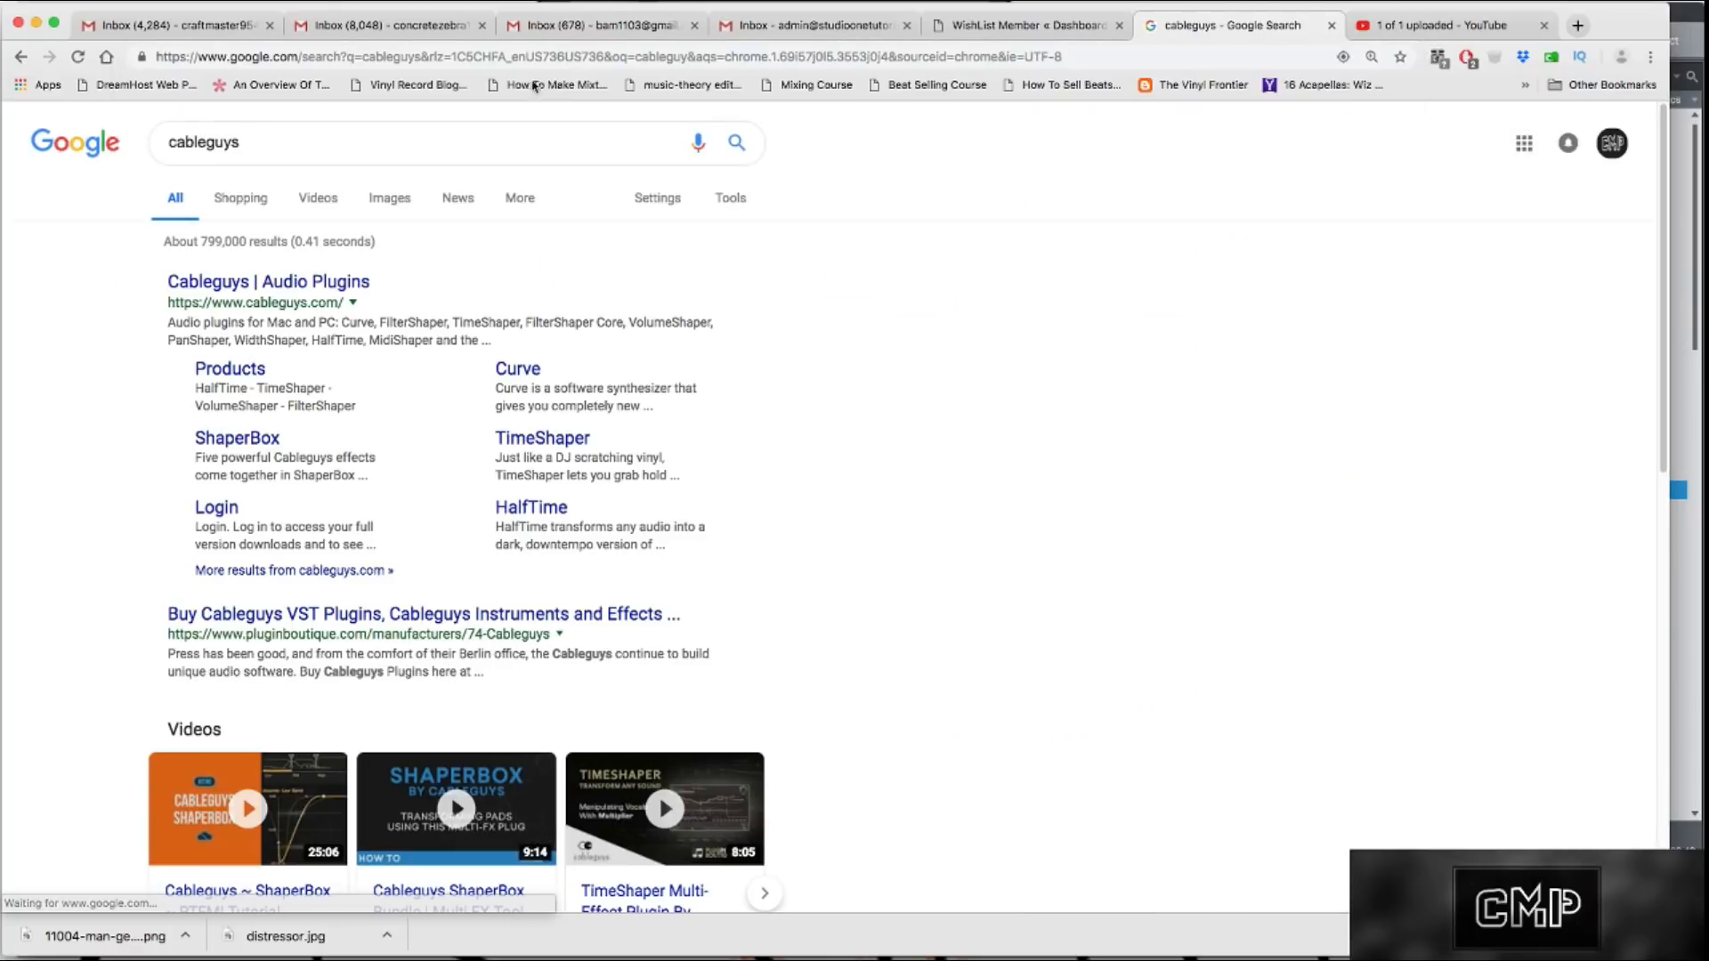
click(276, 285)
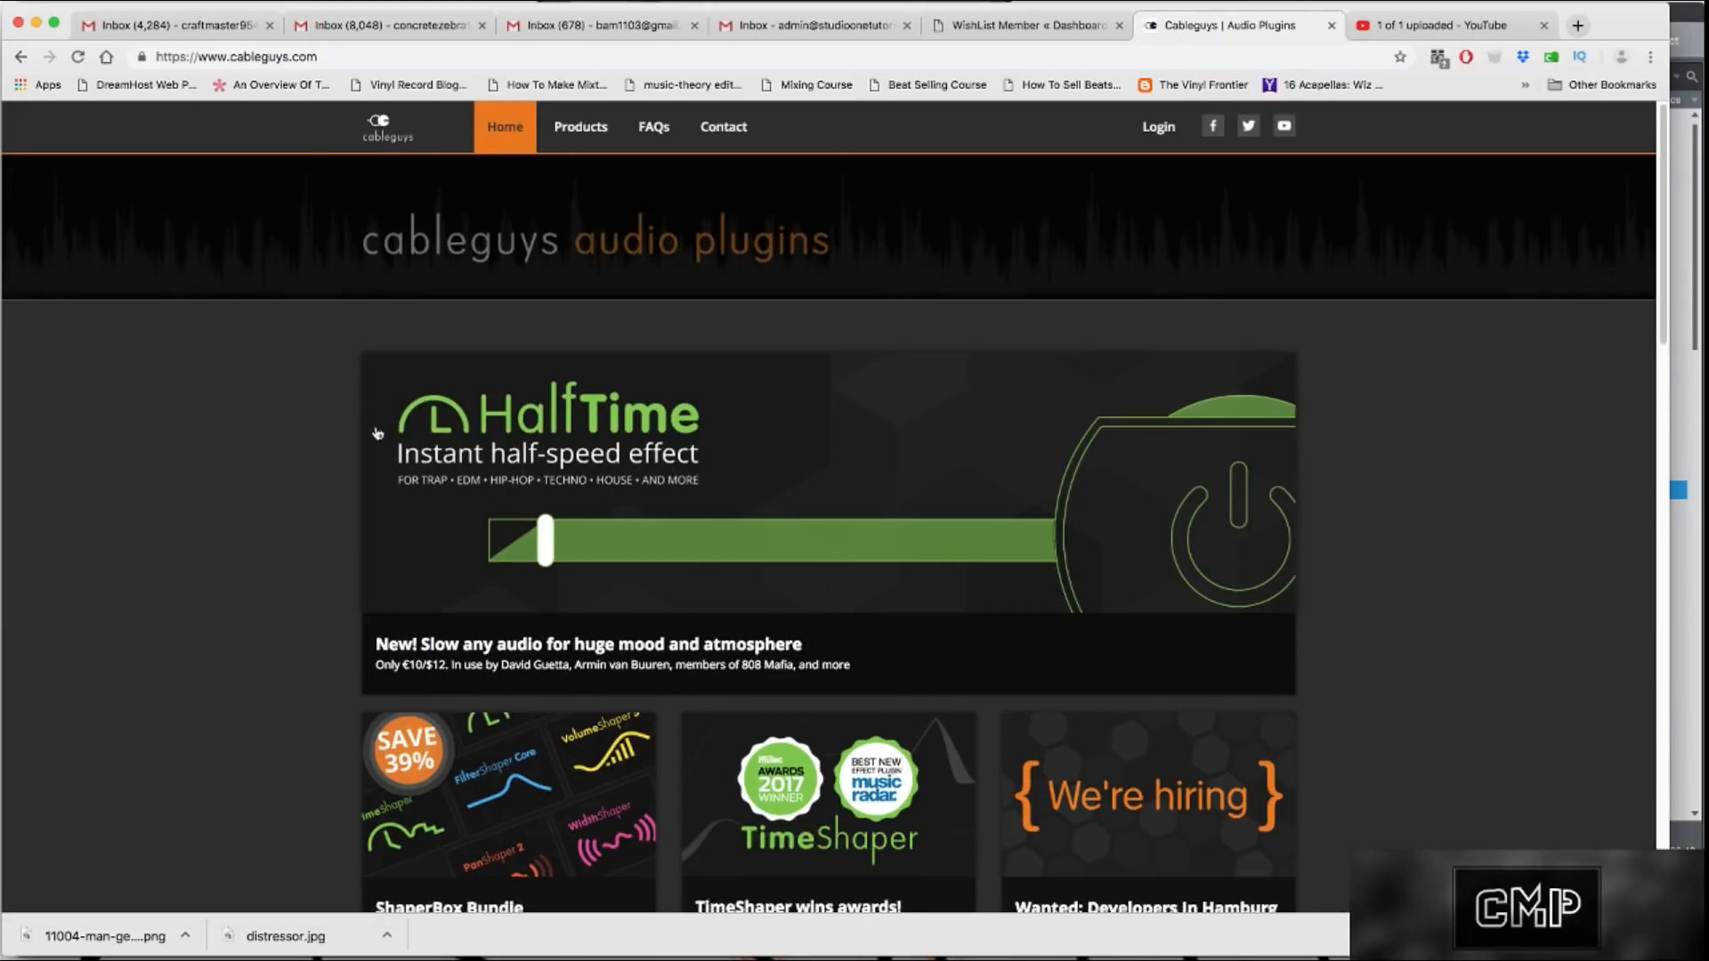
Step: Look through the Cableguys home page, examining the featured plugins and the product section
scroll(378, 434, down, 5)
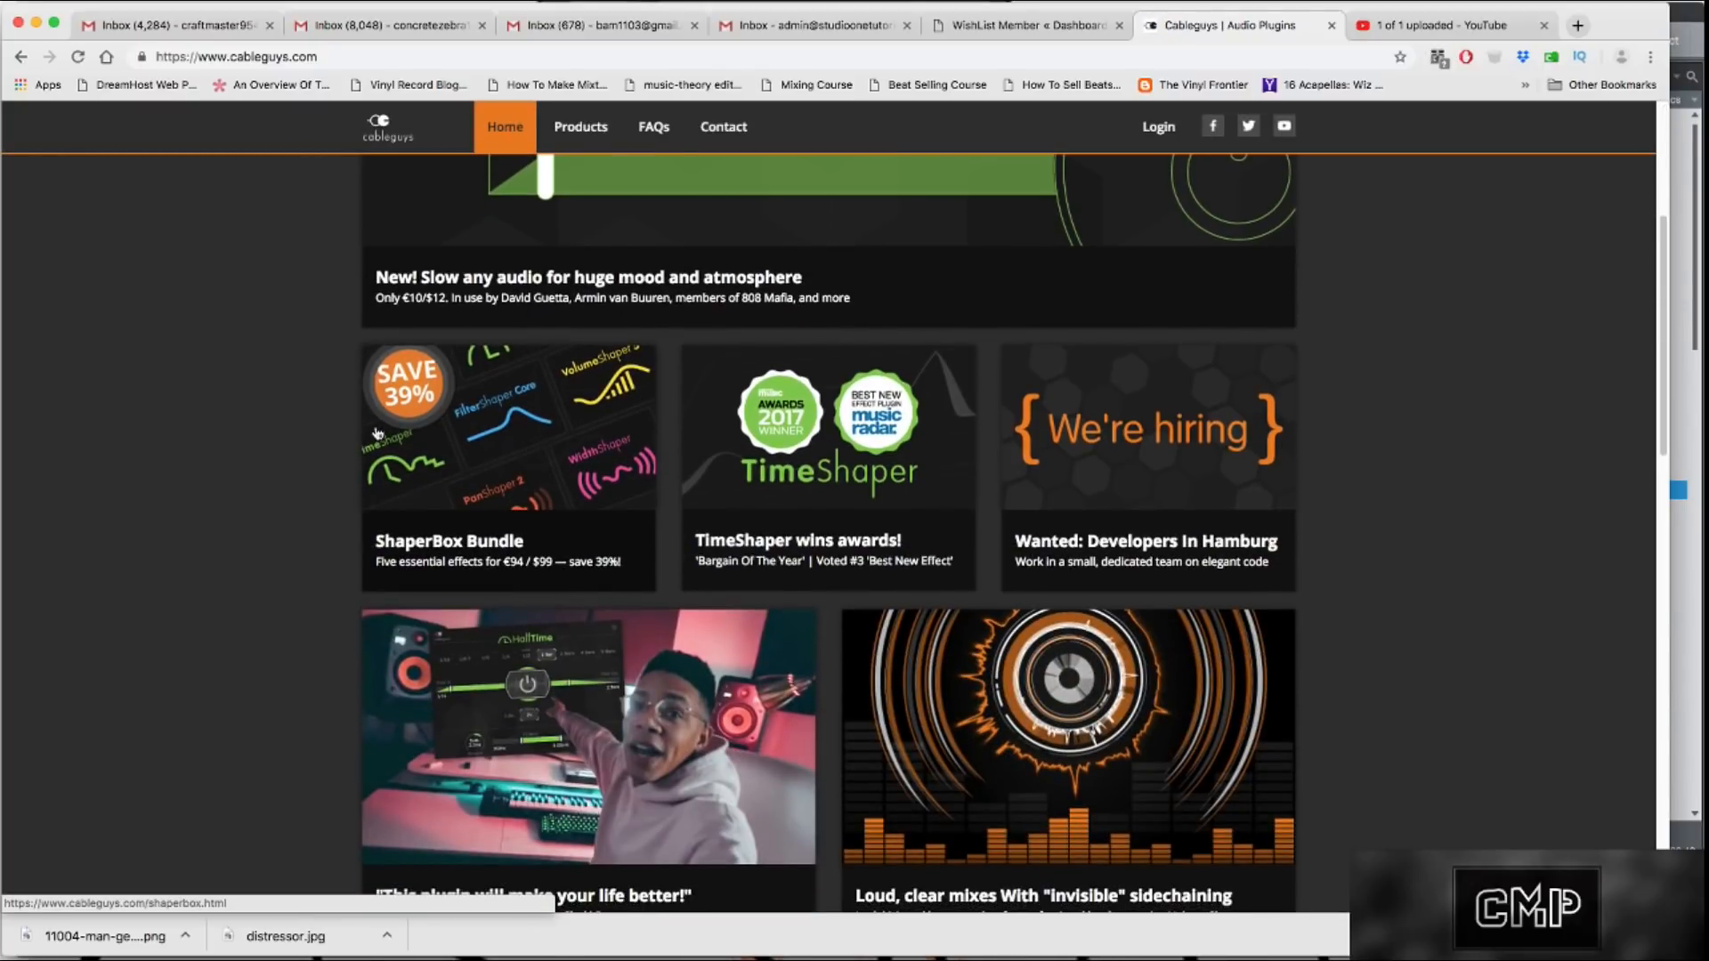
scroll(377, 433, down, 8)
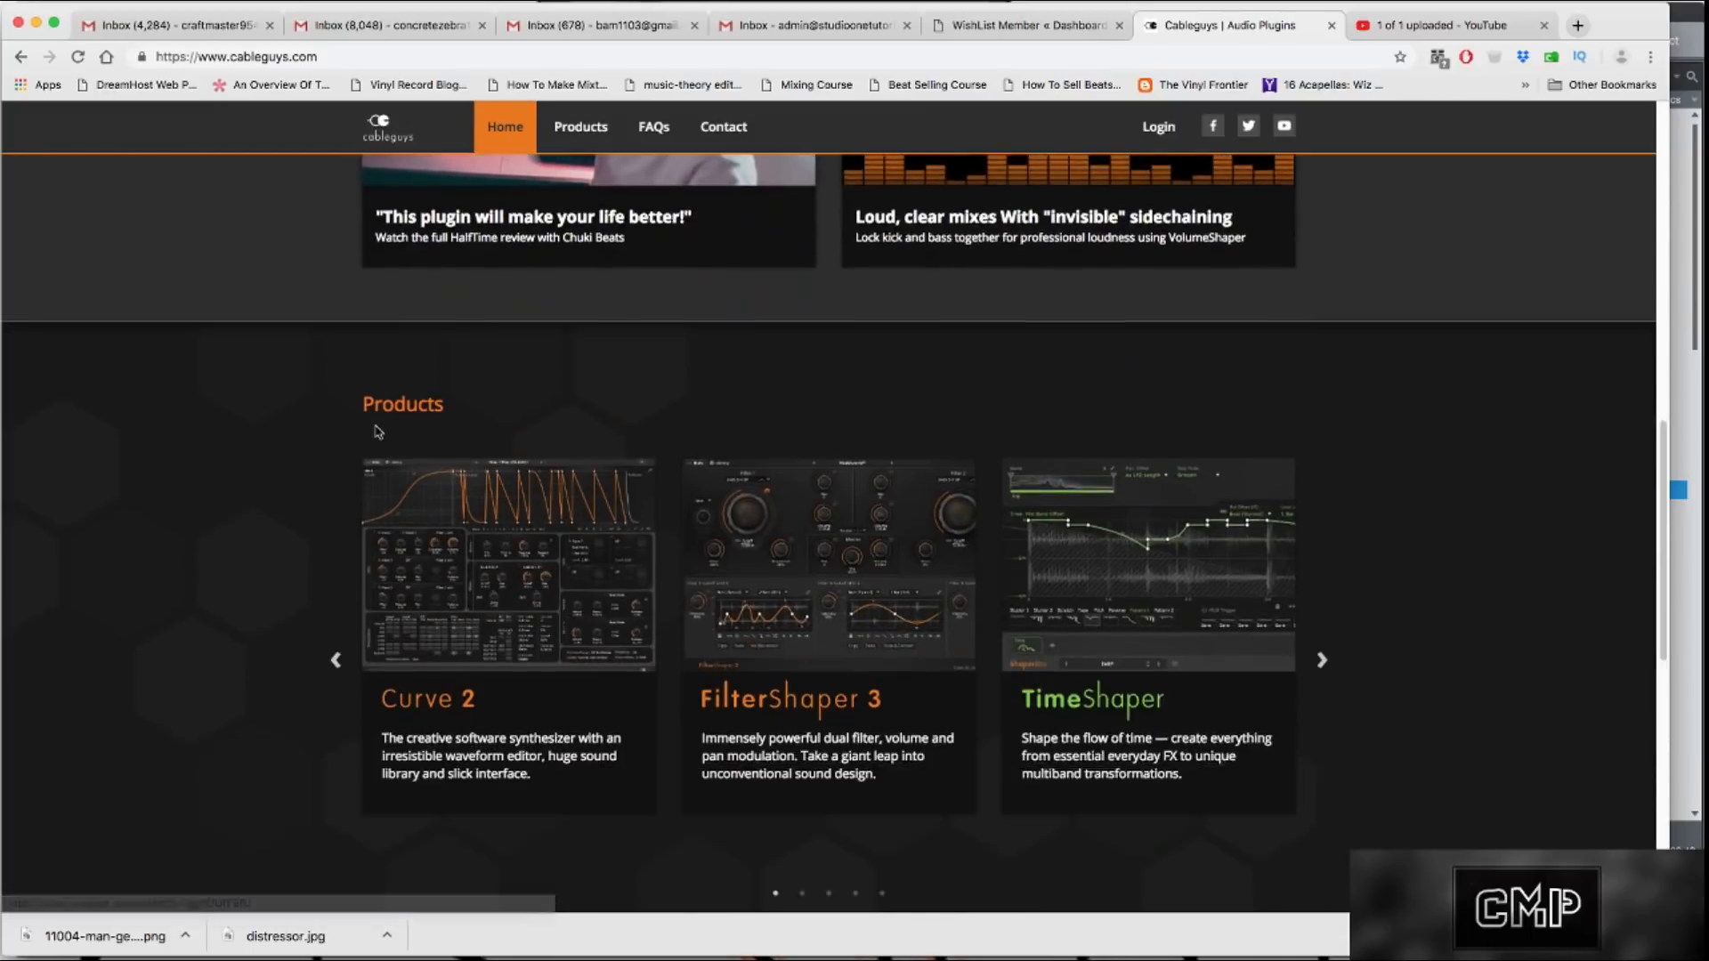
scroll(378, 433, down, 11)
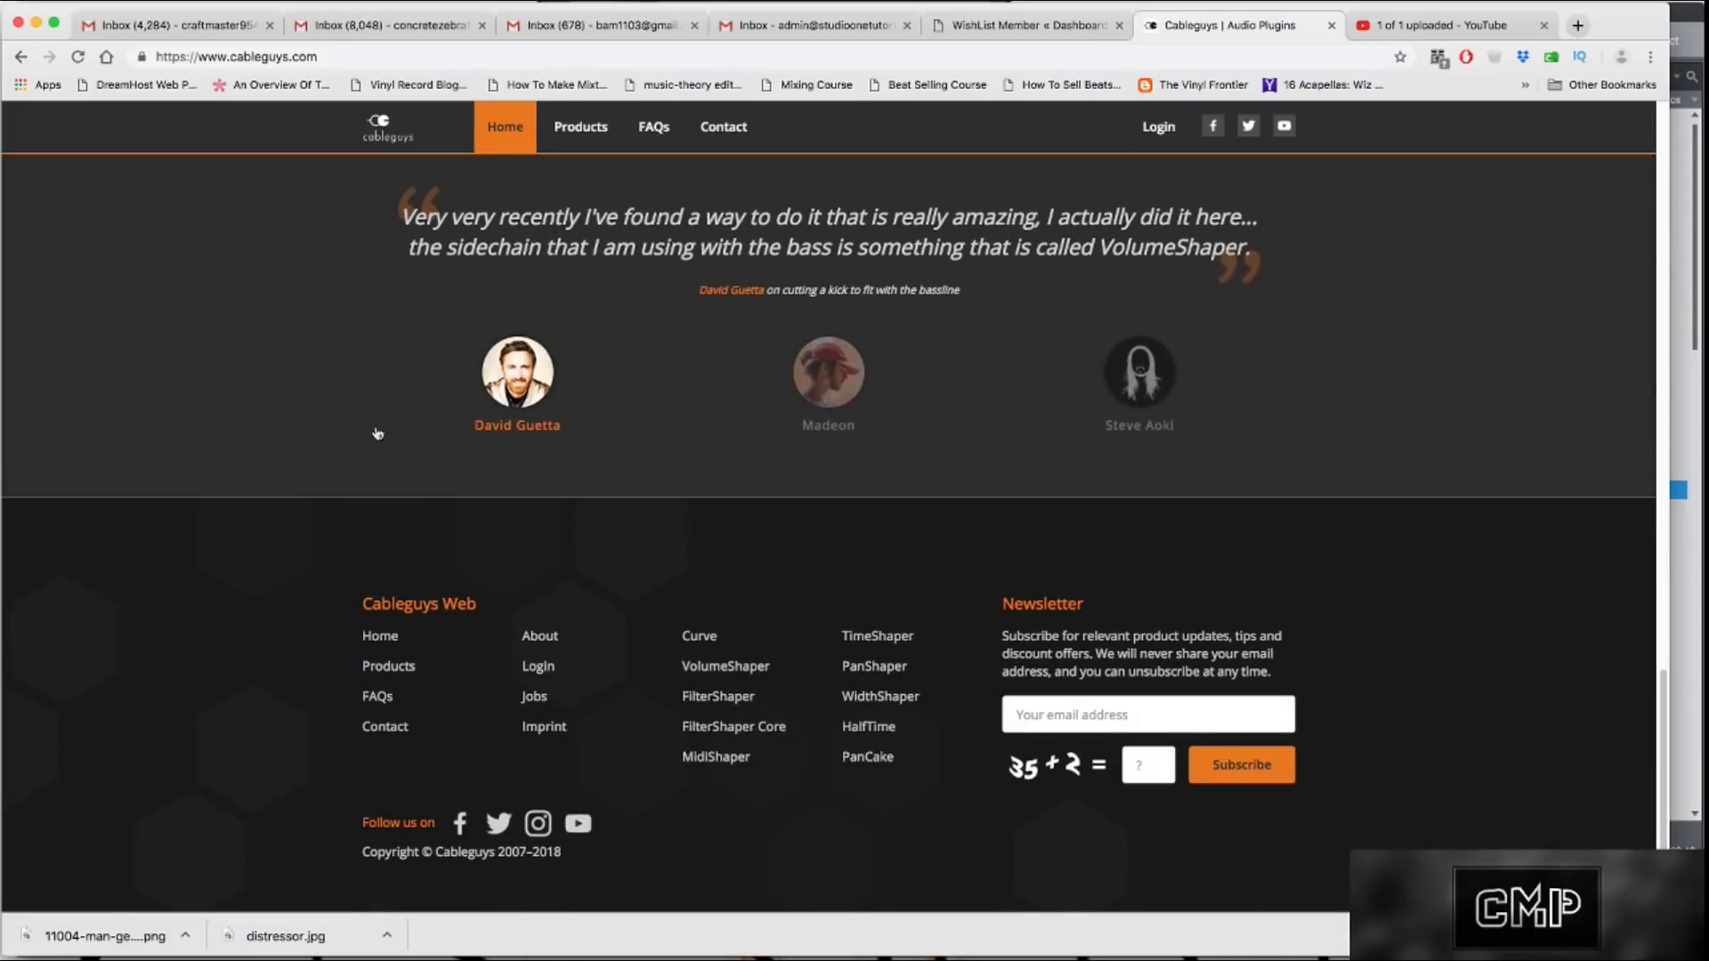
key(Home)
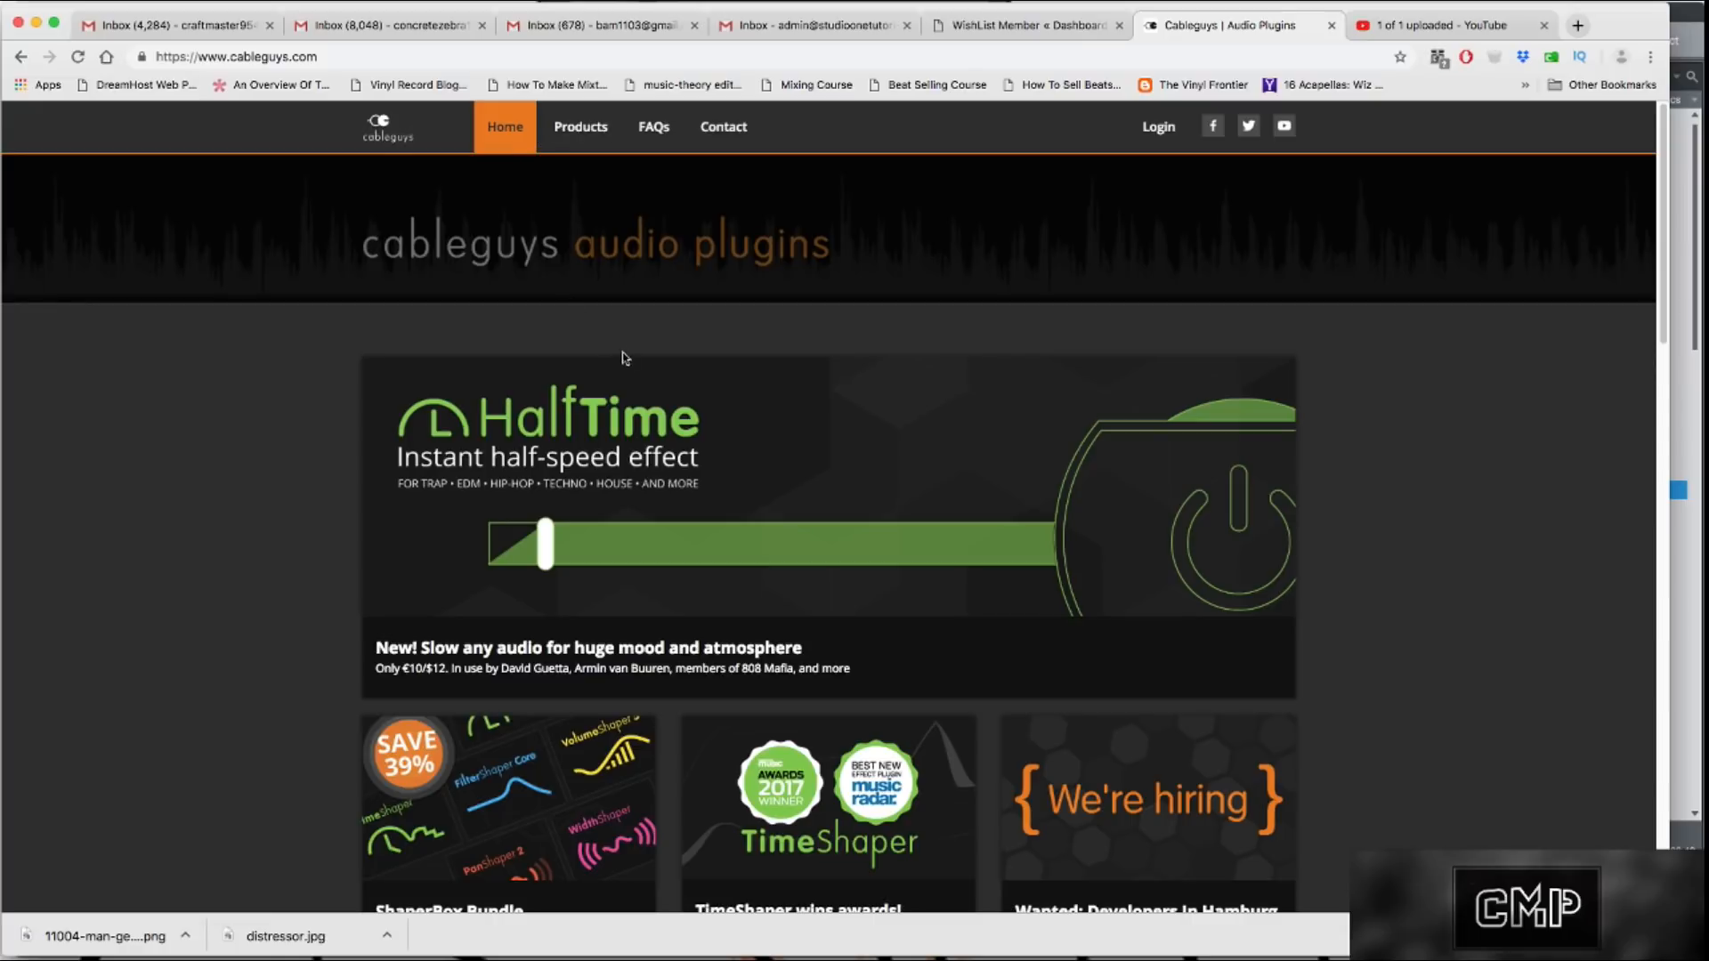
scroll(620, 352, down, 9)
scroll(1128, 436, down, 2)
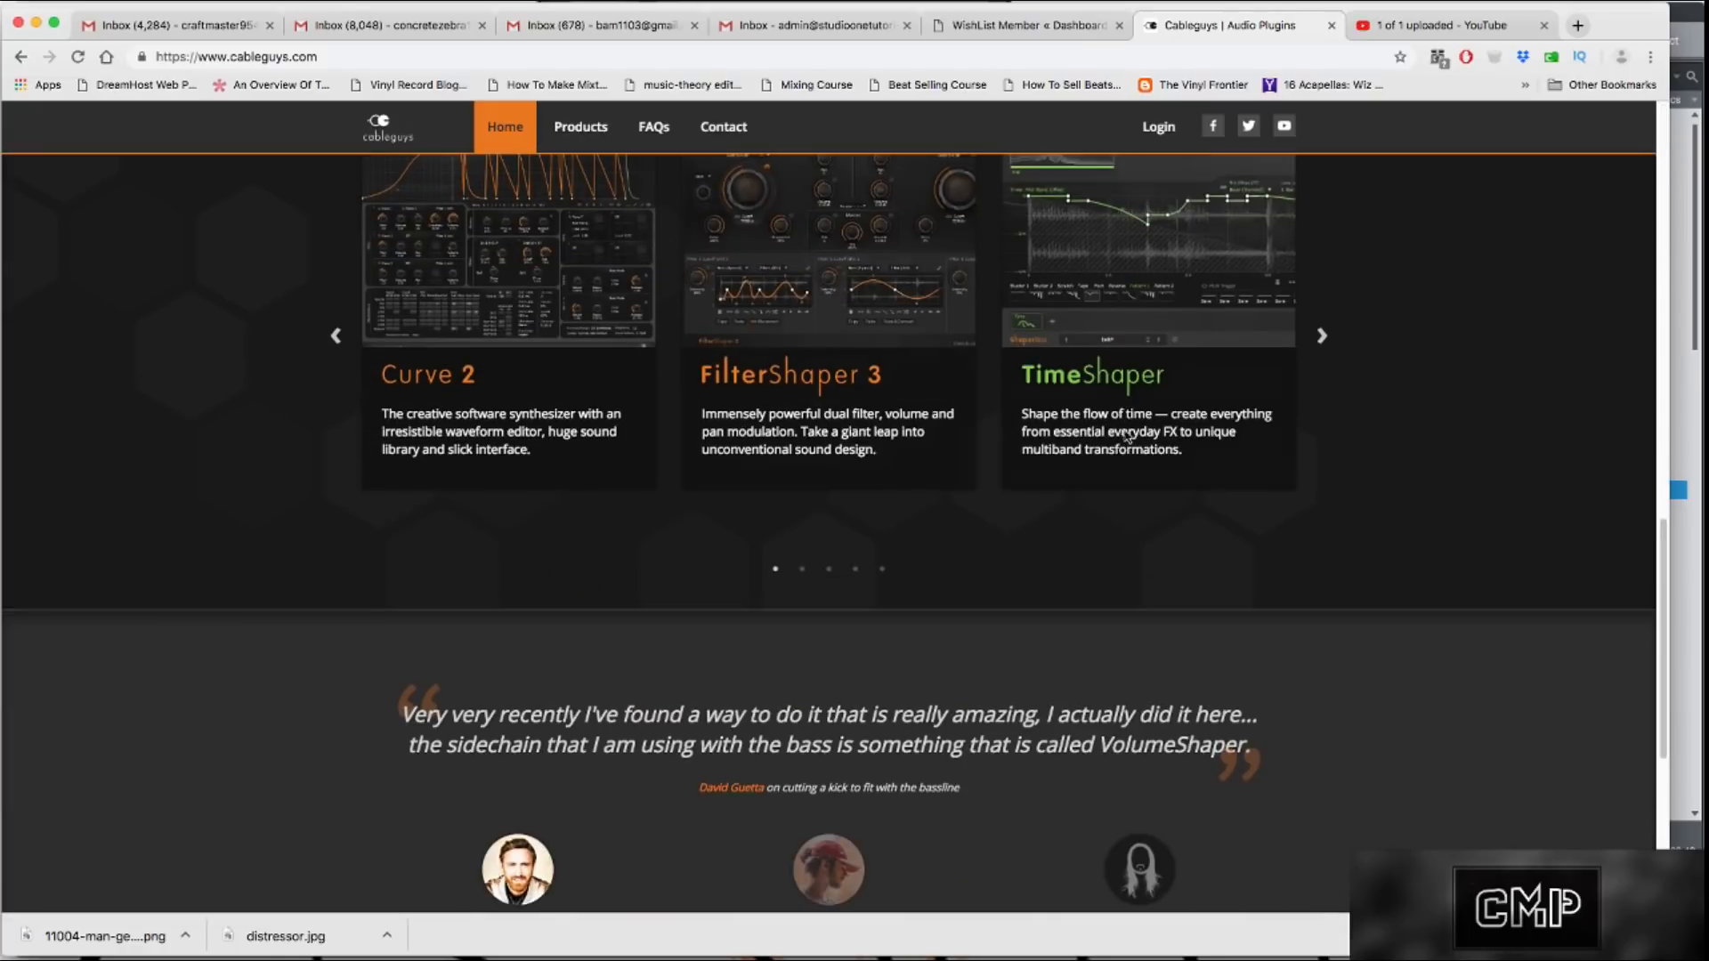
scroll(1128, 436, down, 6)
scroll(1129, 418, up, 14)
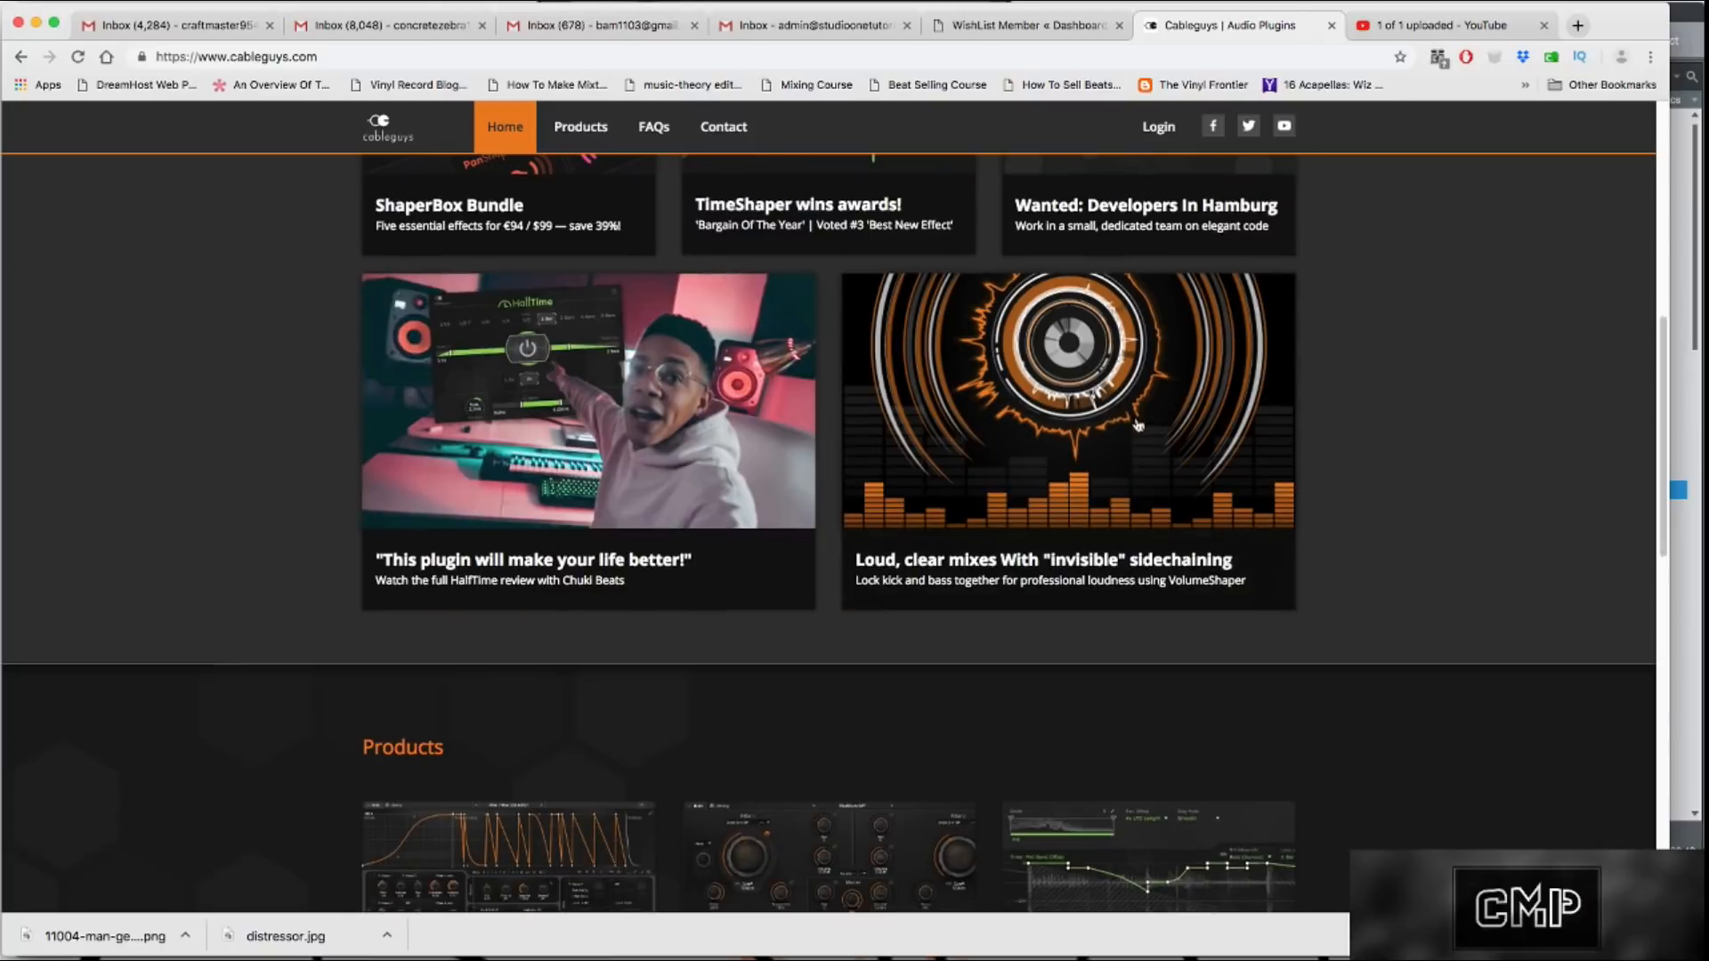
scroll(1129, 418, up, 4)
scroll(1316, 378, up, 4)
scroll(1317, 379, down, 7)
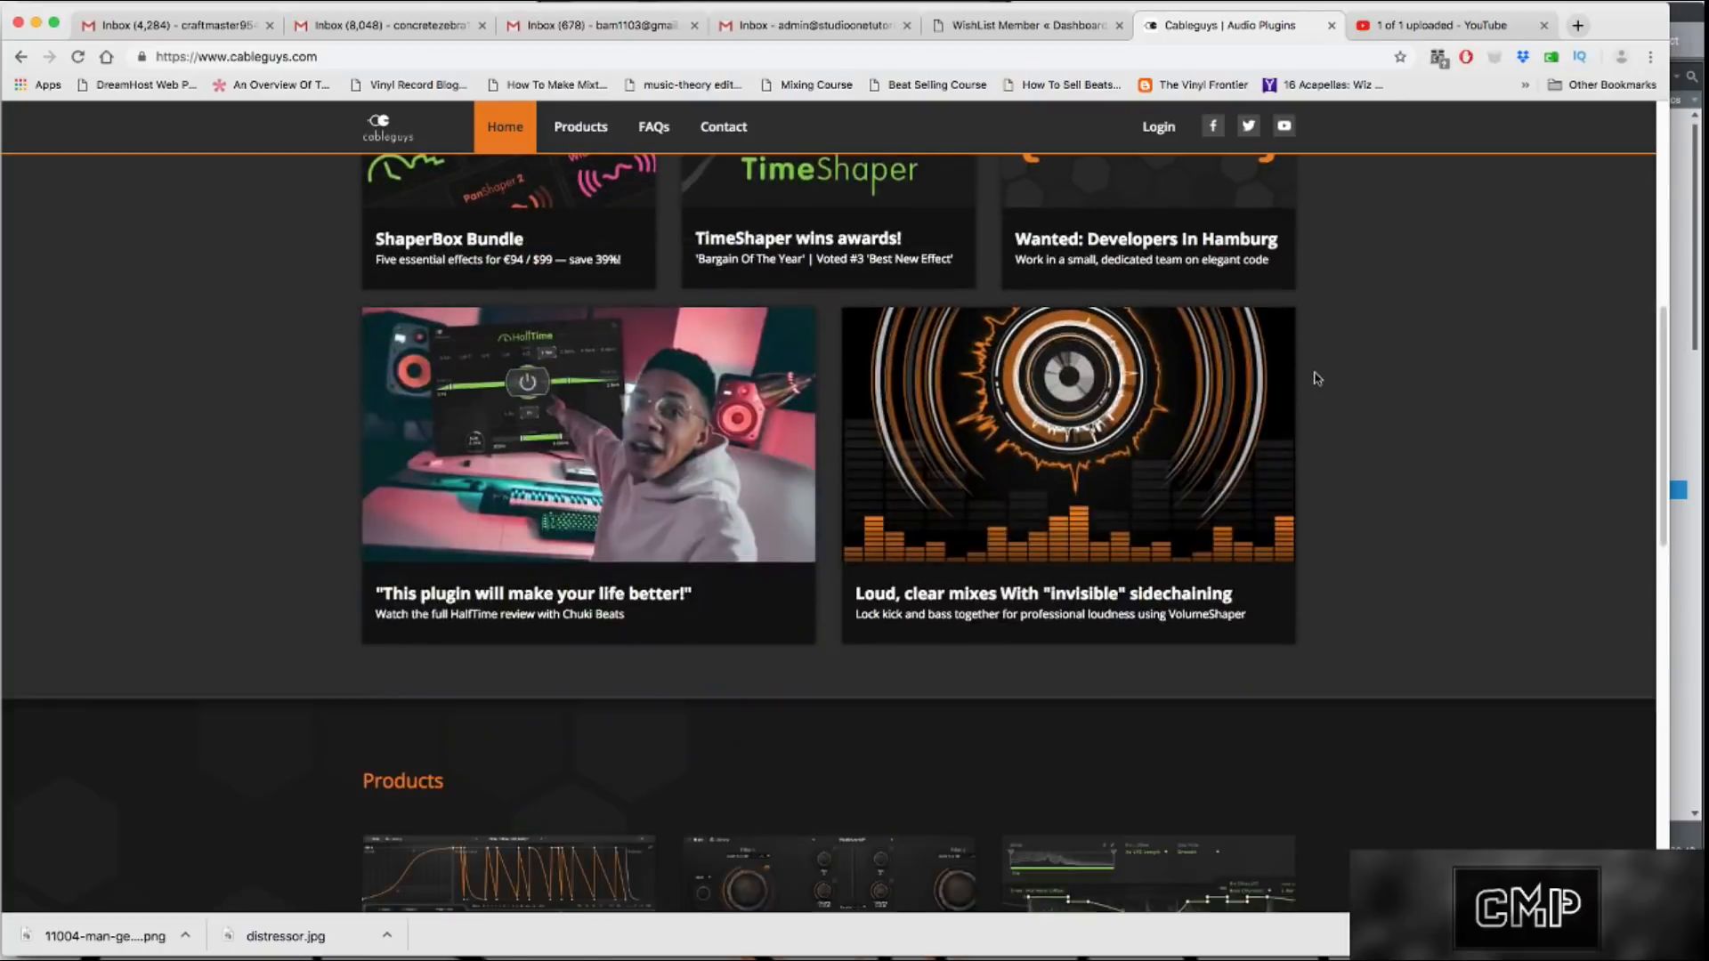
Step: Advance the Products carousel to PanCake 2, open its product page and examine the plugin's description
scroll(1317, 379, down, 6)
click(1321, 486)
click(1321, 486)
click(1321, 486)
click(1321, 486)
click(1321, 486)
click(1321, 486)
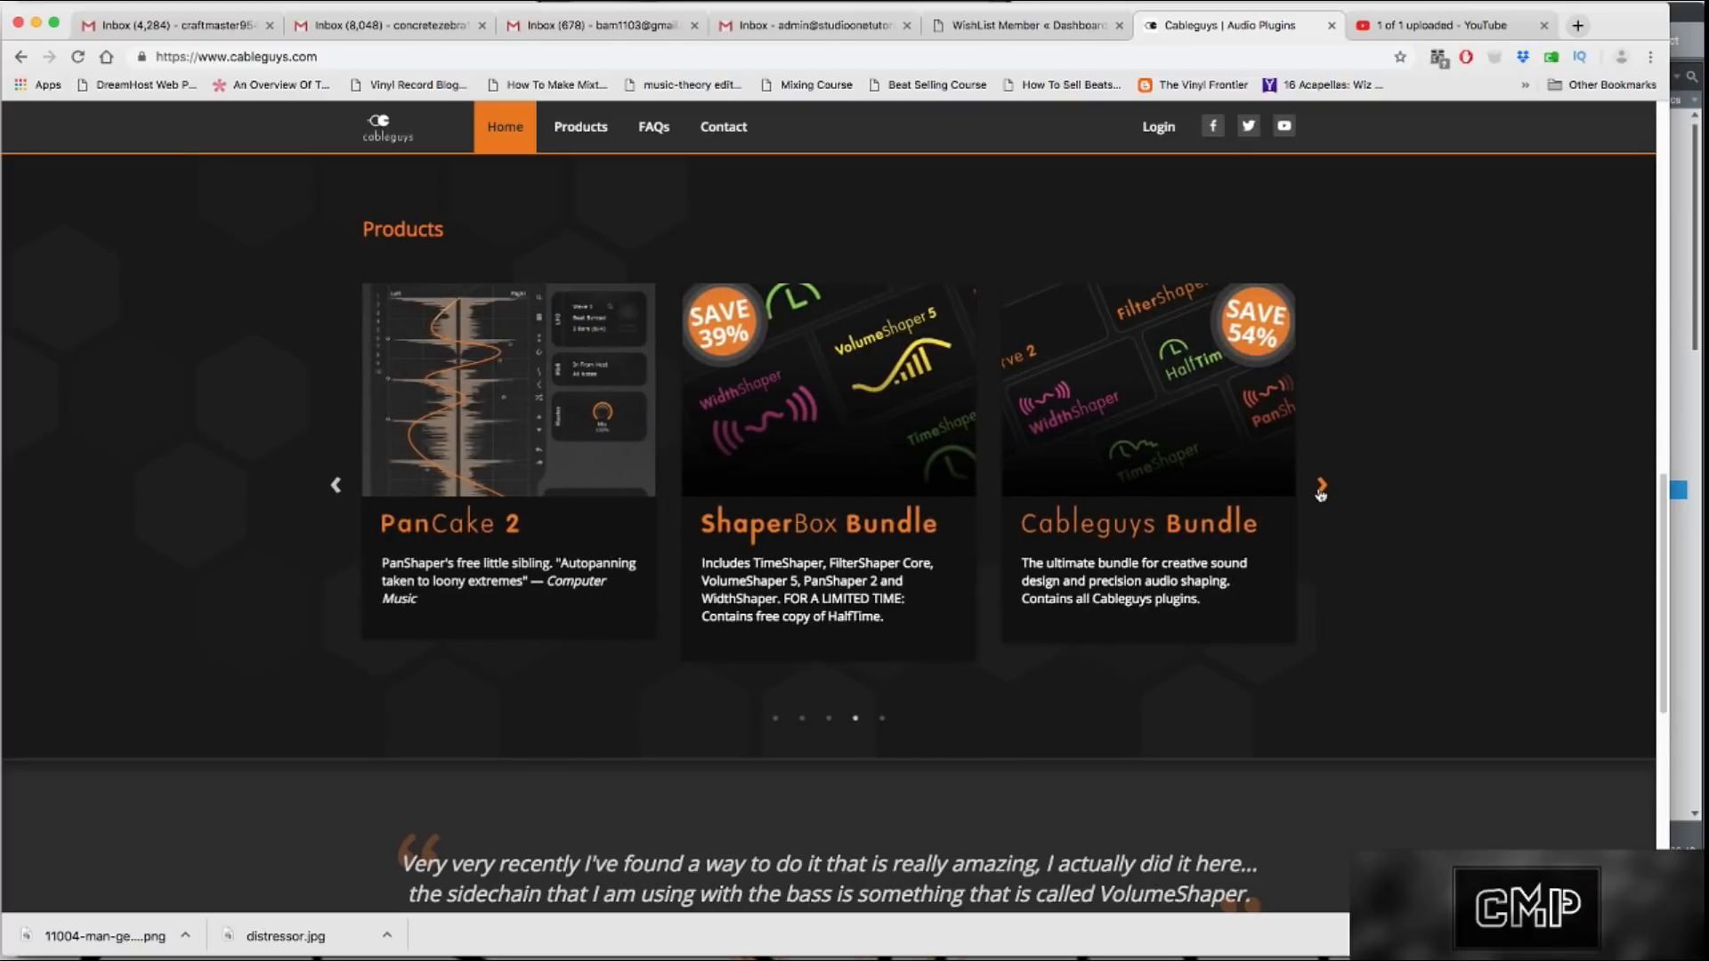
click(553, 417)
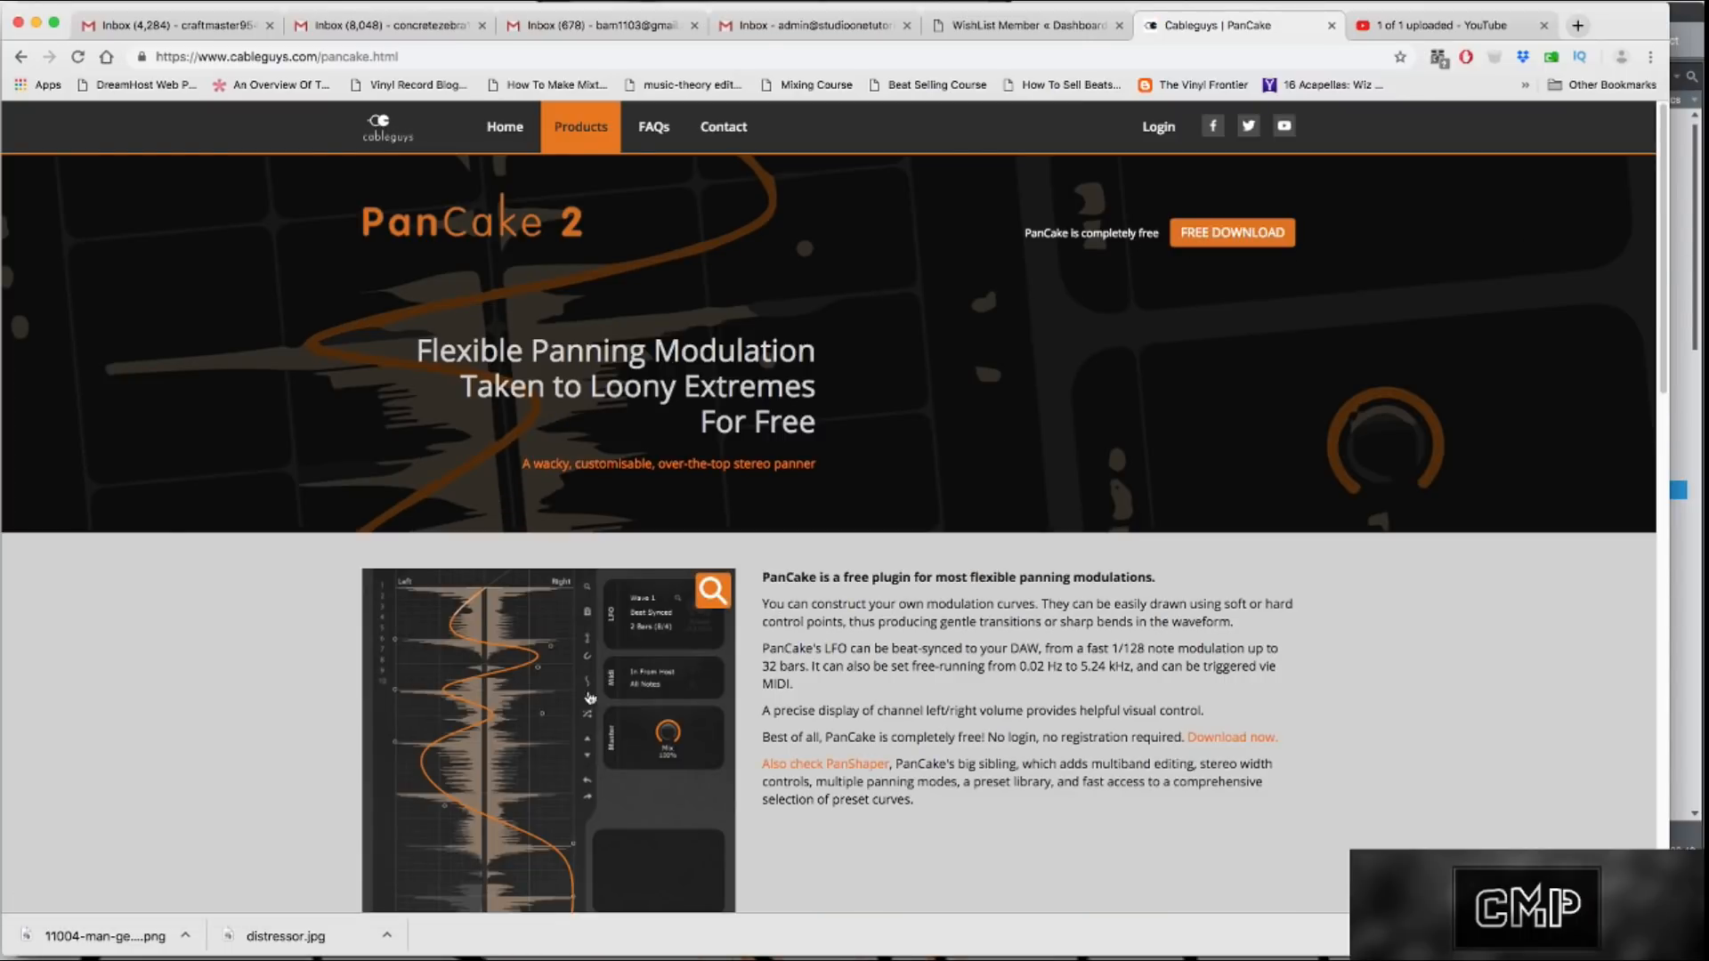
scroll(719, 630, down, 3)
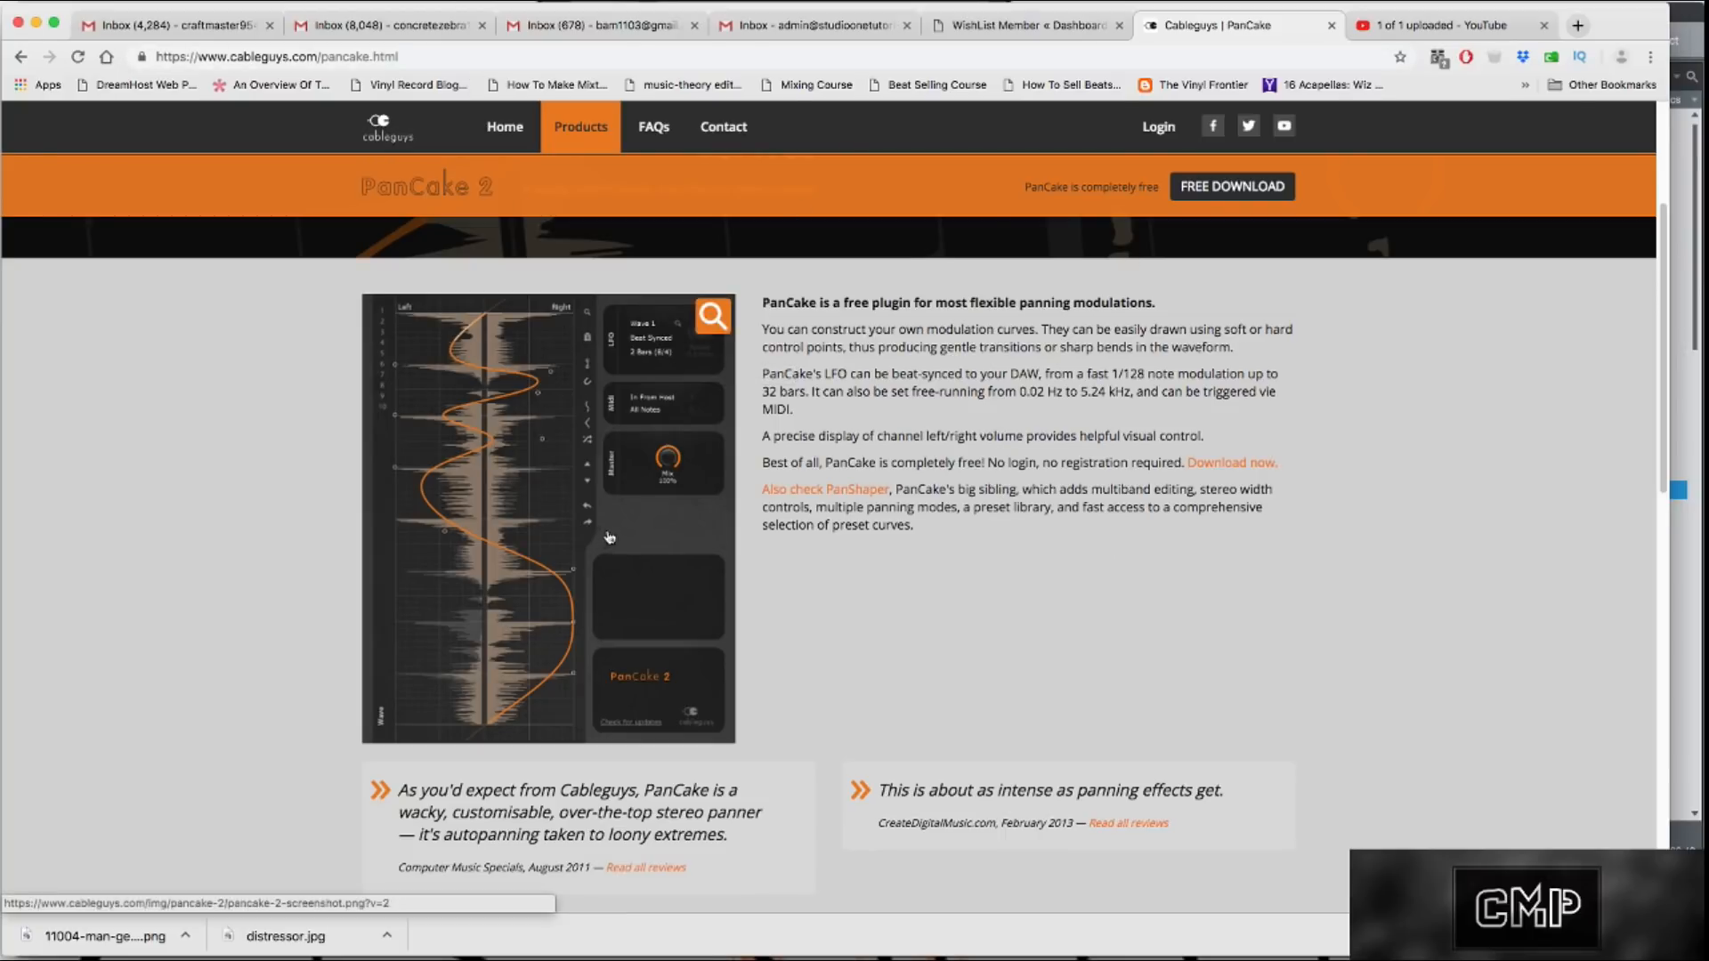
Step: Minimize Chrome to return to Studio One, view PanMan's panning mode options without changing them, and close the plugin
click(36, 25)
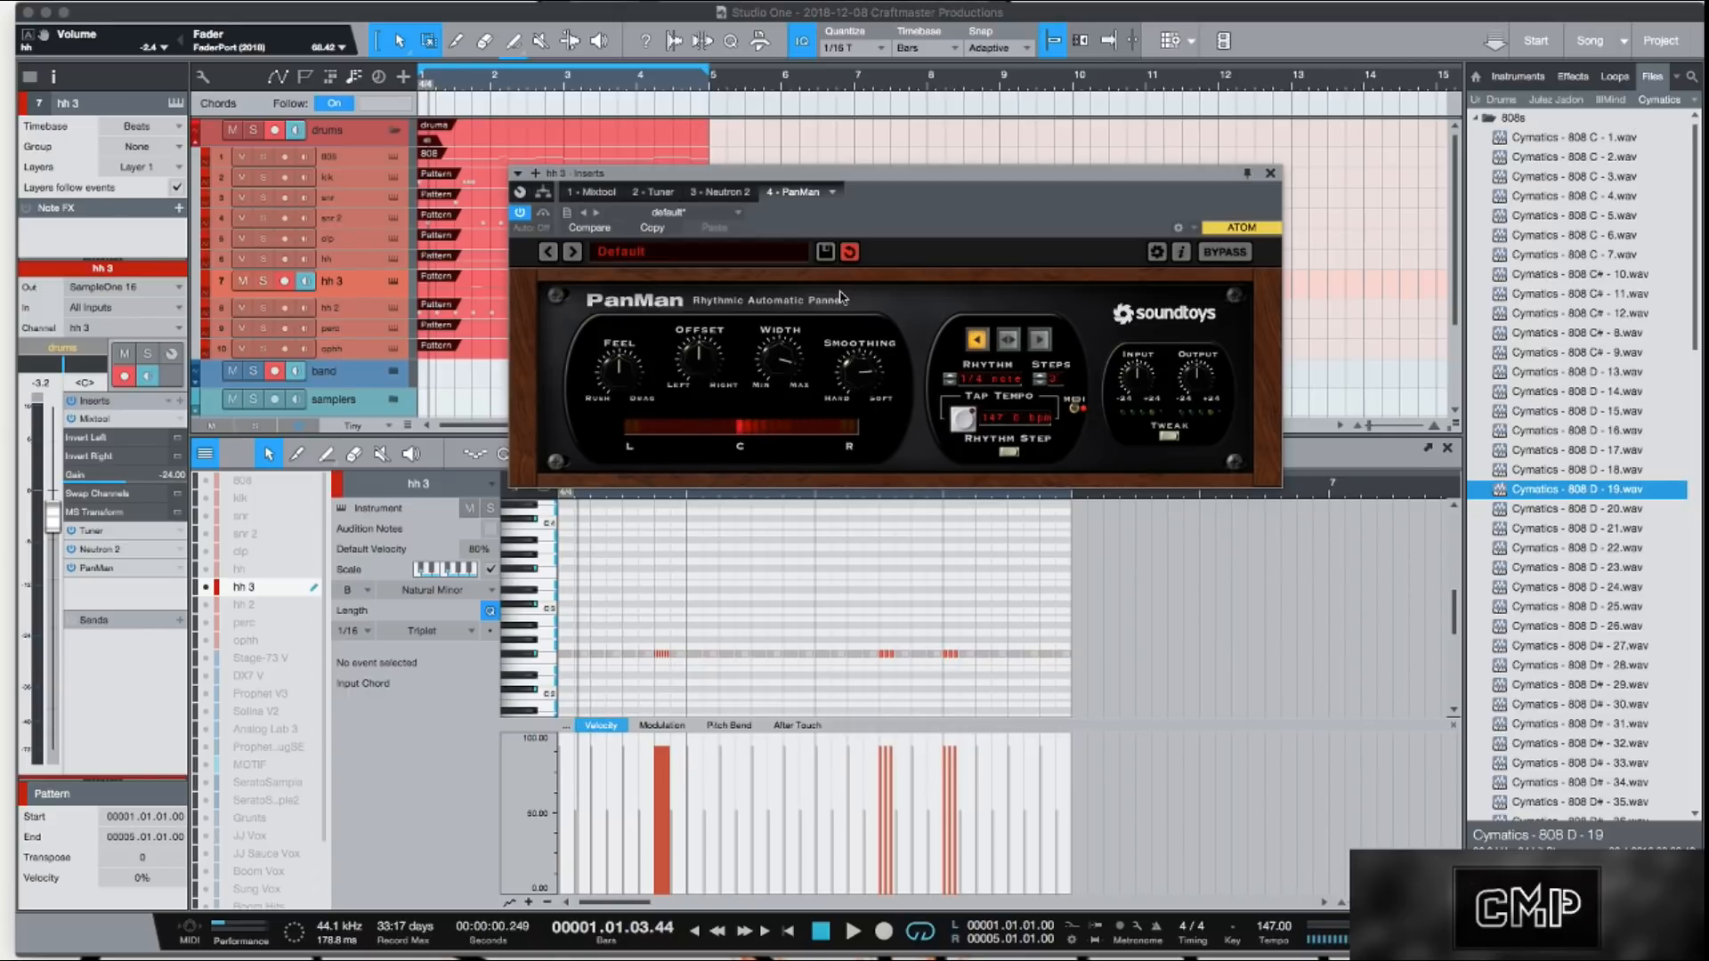
click(1009, 454)
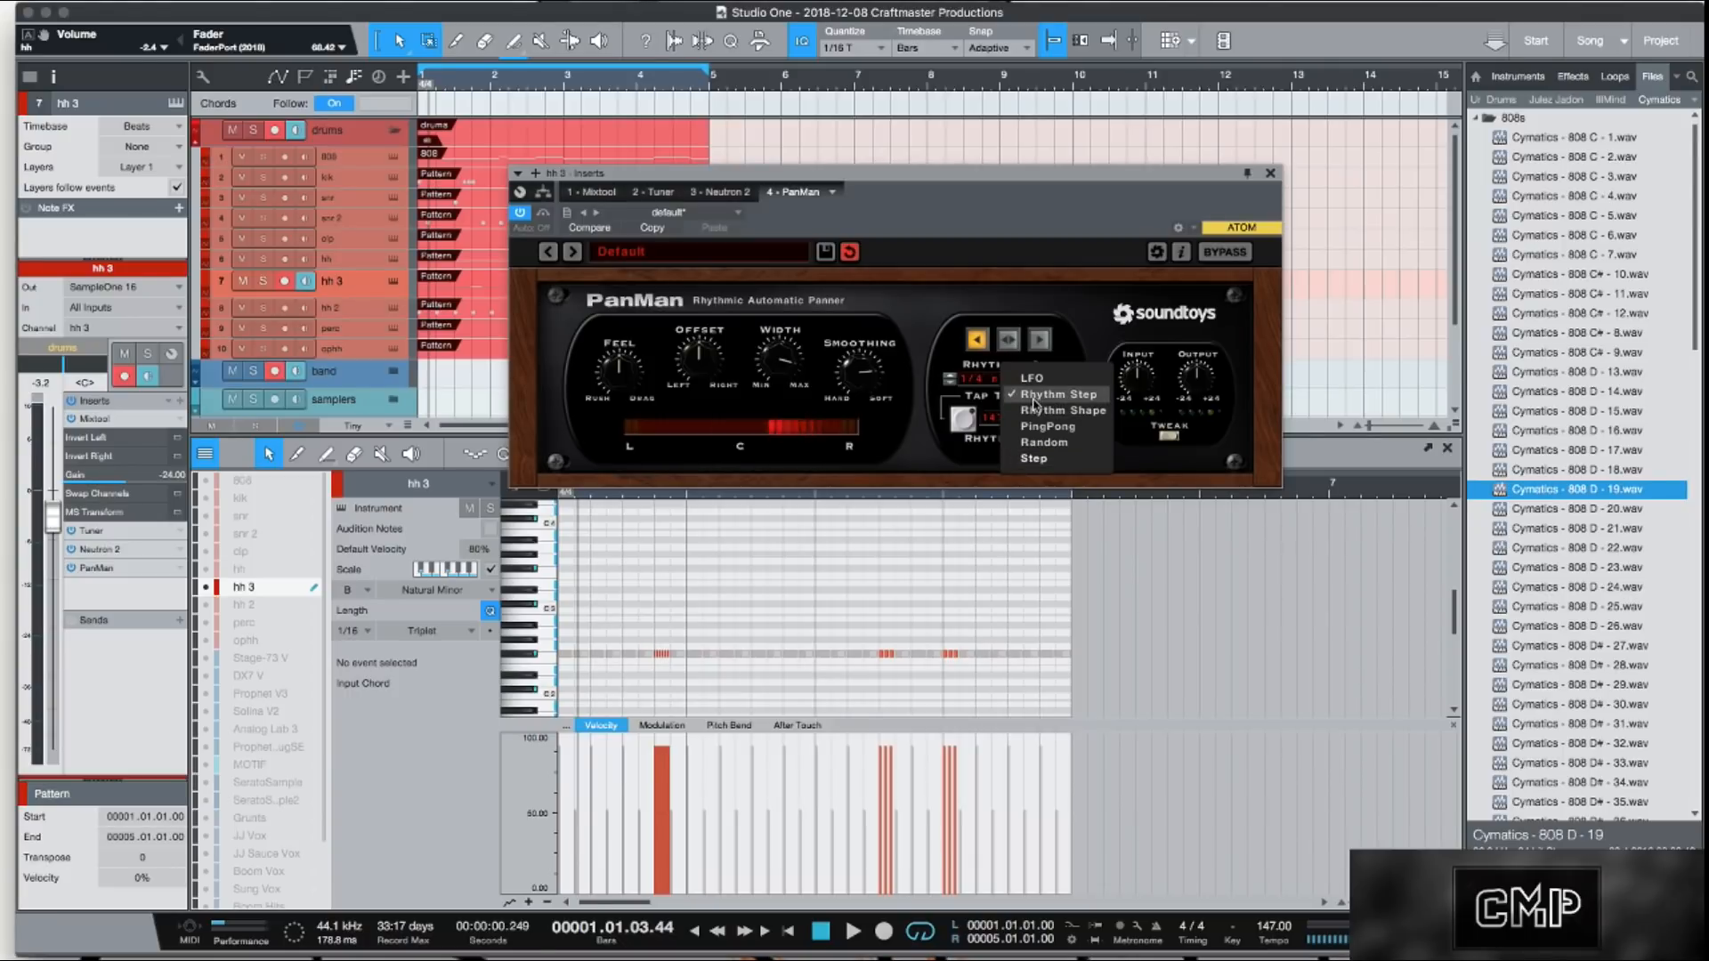
click(1108, 294)
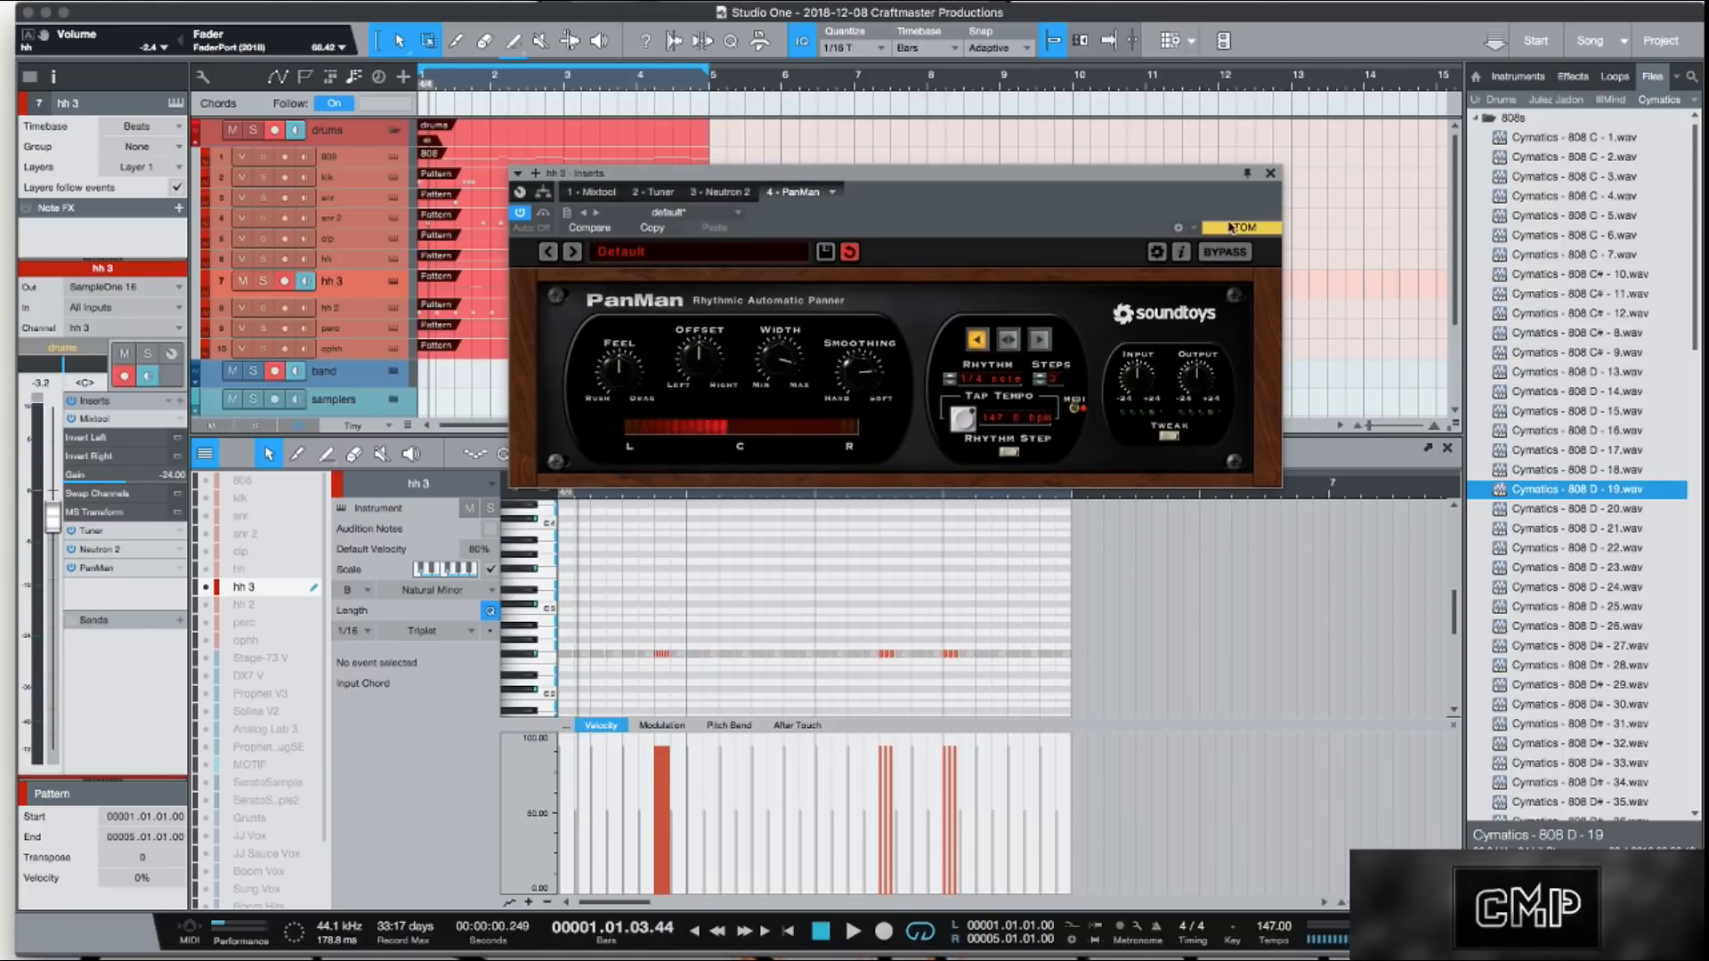
click(1270, 172)
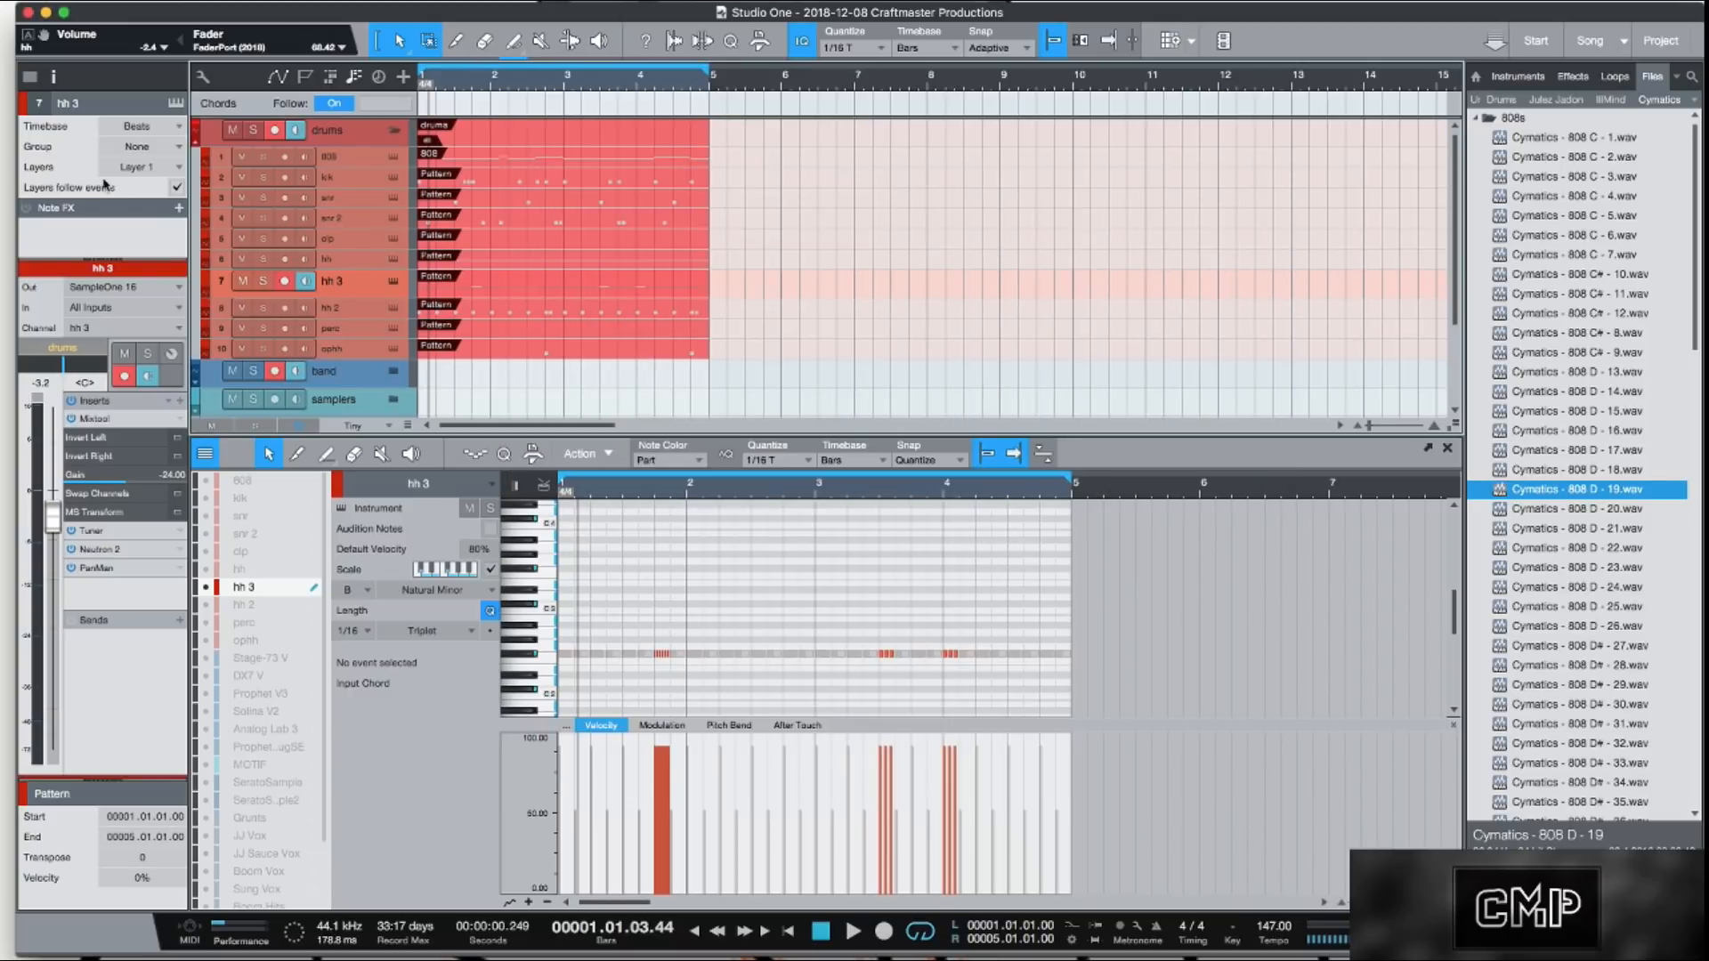
Step: Move the ophh track above the perc track in the track list
click(370, 266)
drag(374, 360, 378, 330)
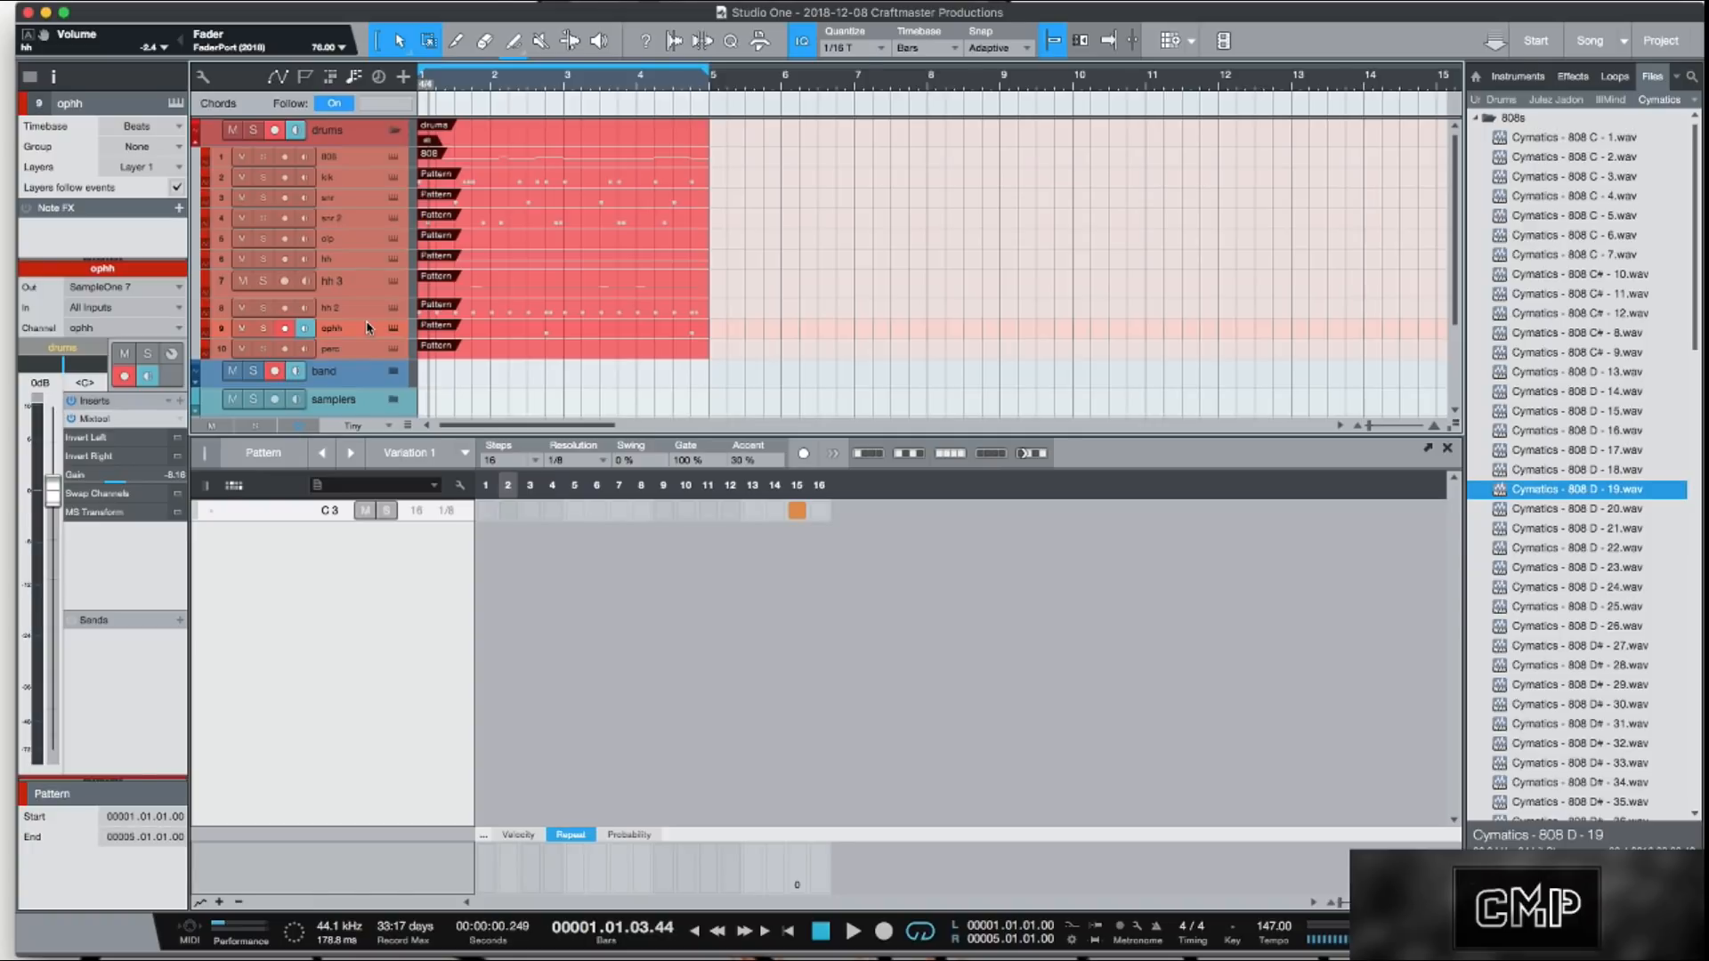
Step: Examine the patterns on the hh 3, hh 2 and ophh tracks one after another
click(498, 283)
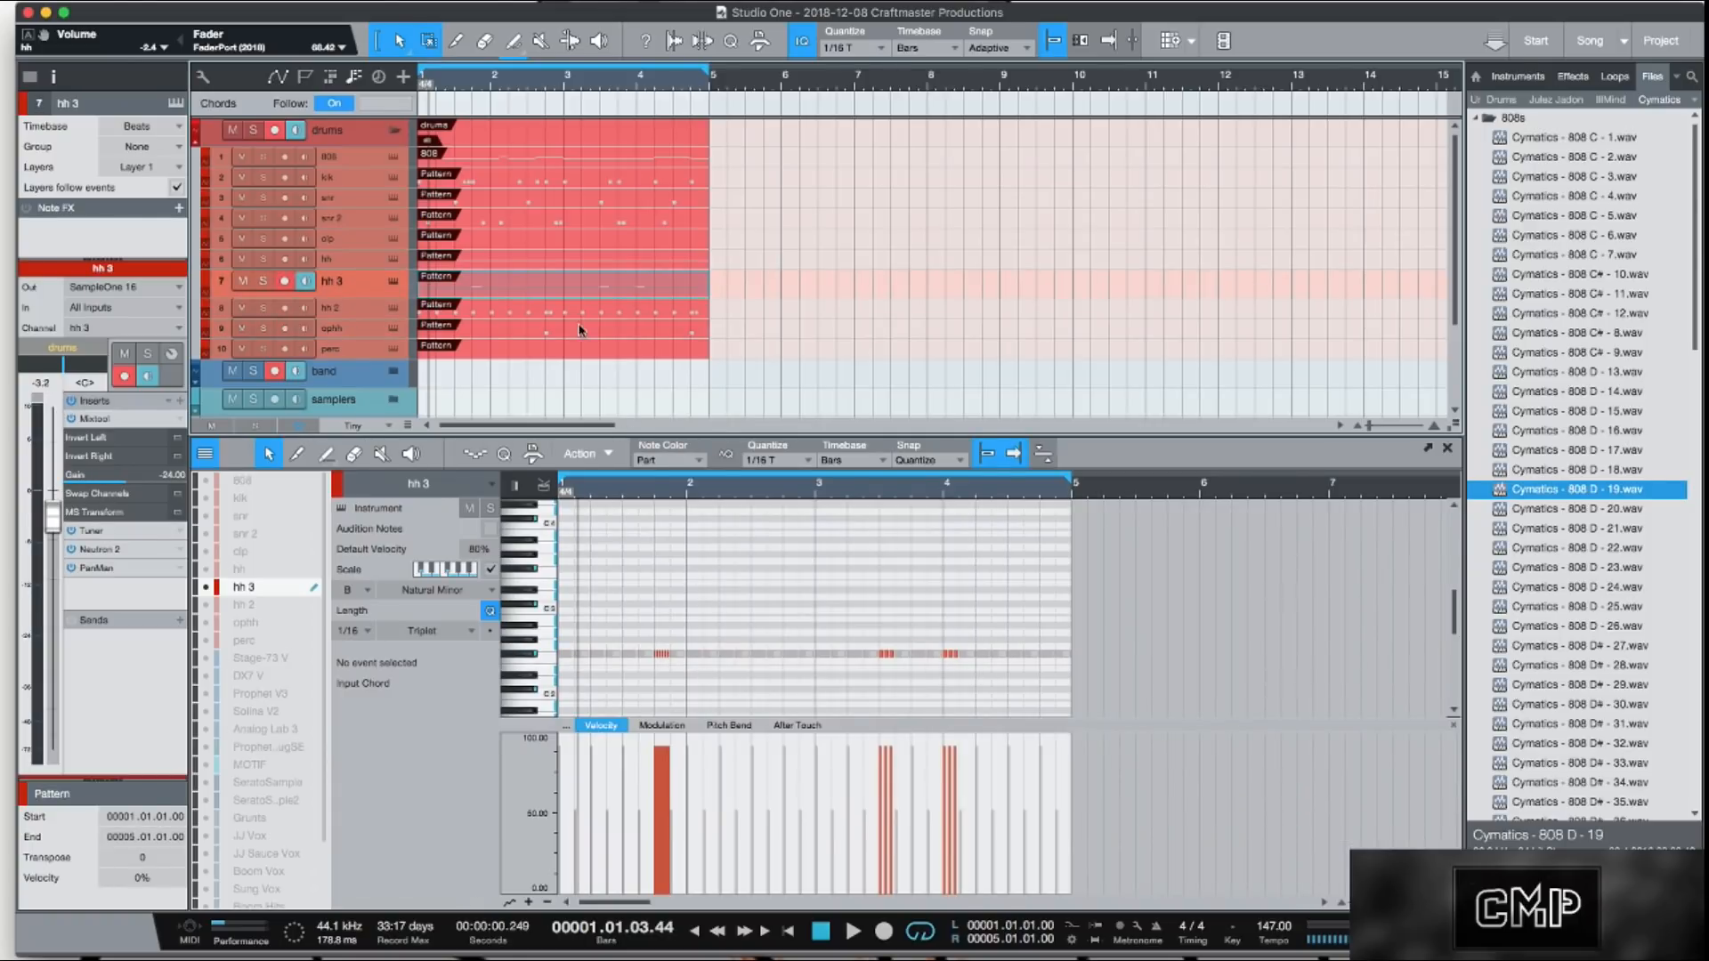
click(350, 312)
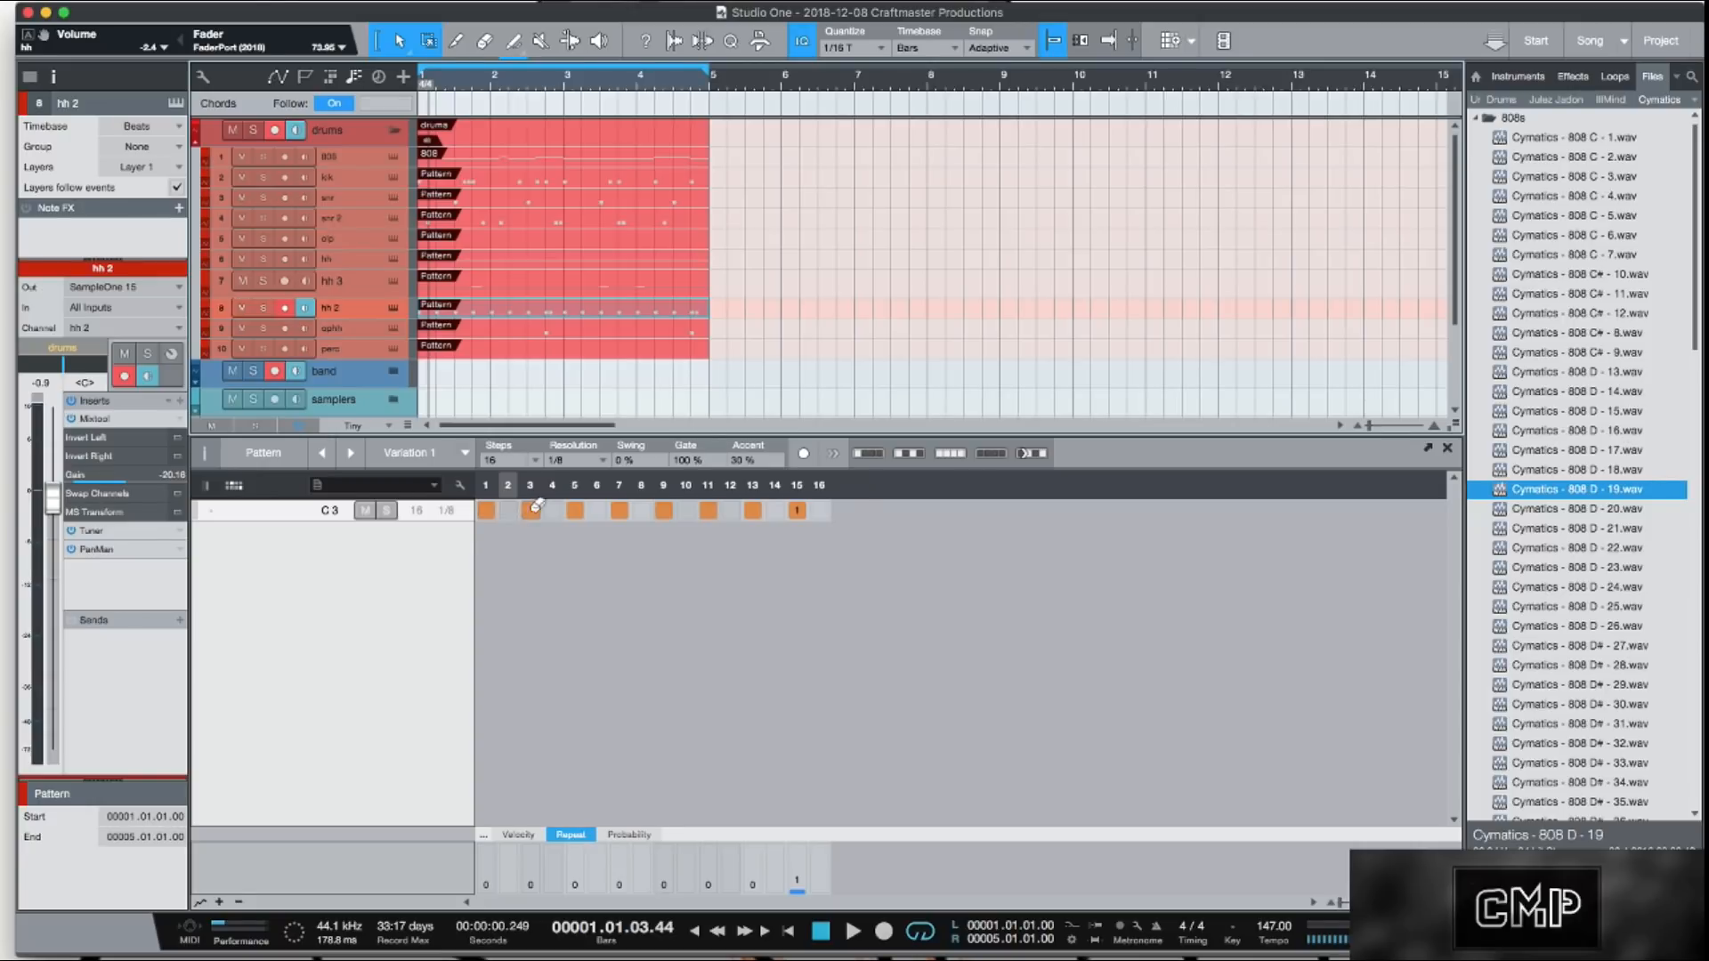
click(552, 326)
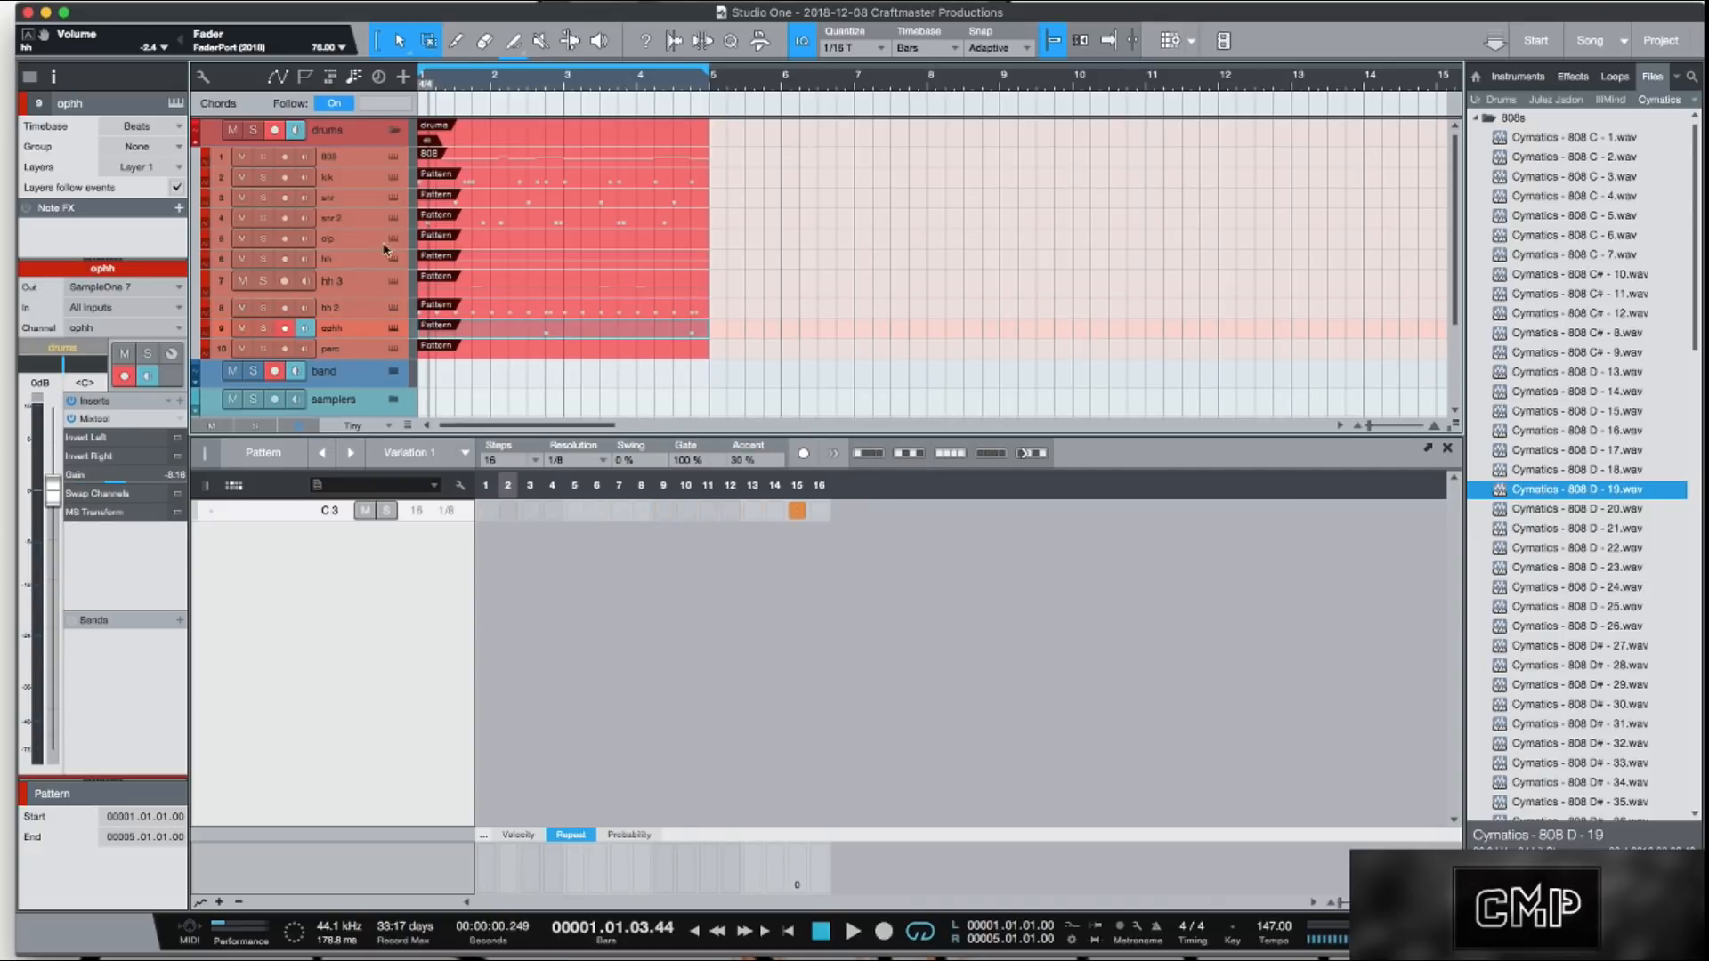
Step: Show the mixing console and enlarge it to reveal the channels' insert racks
key(F3)
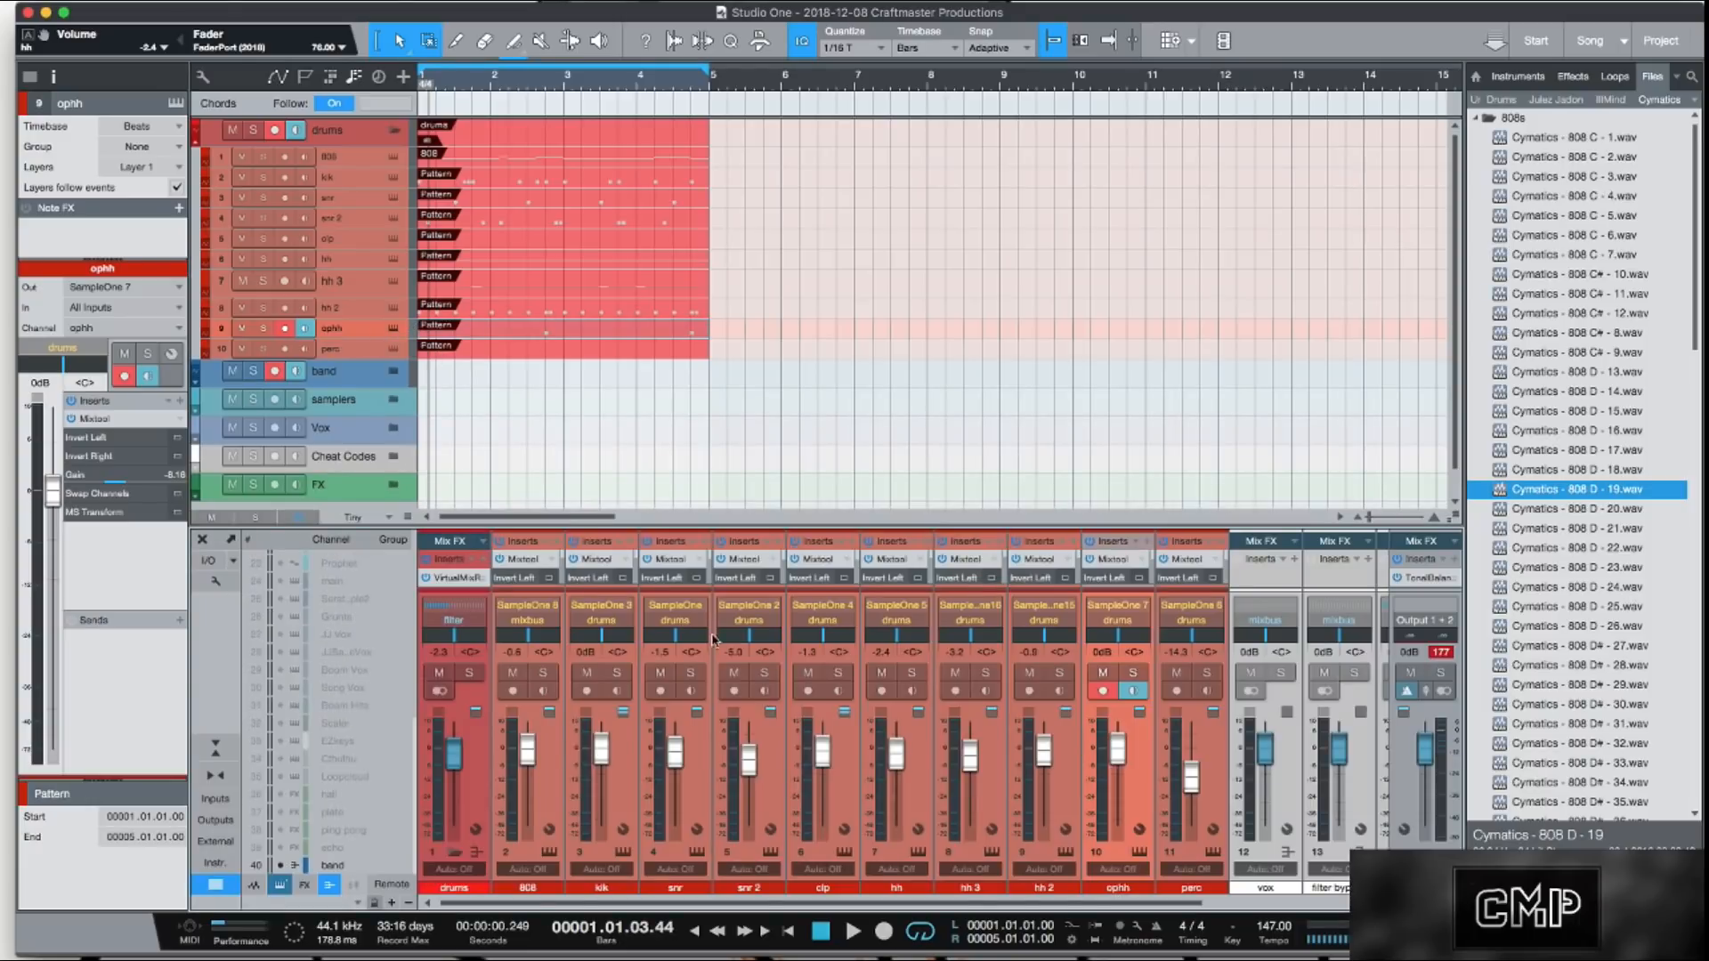
drag(716, 525, 725, 294)
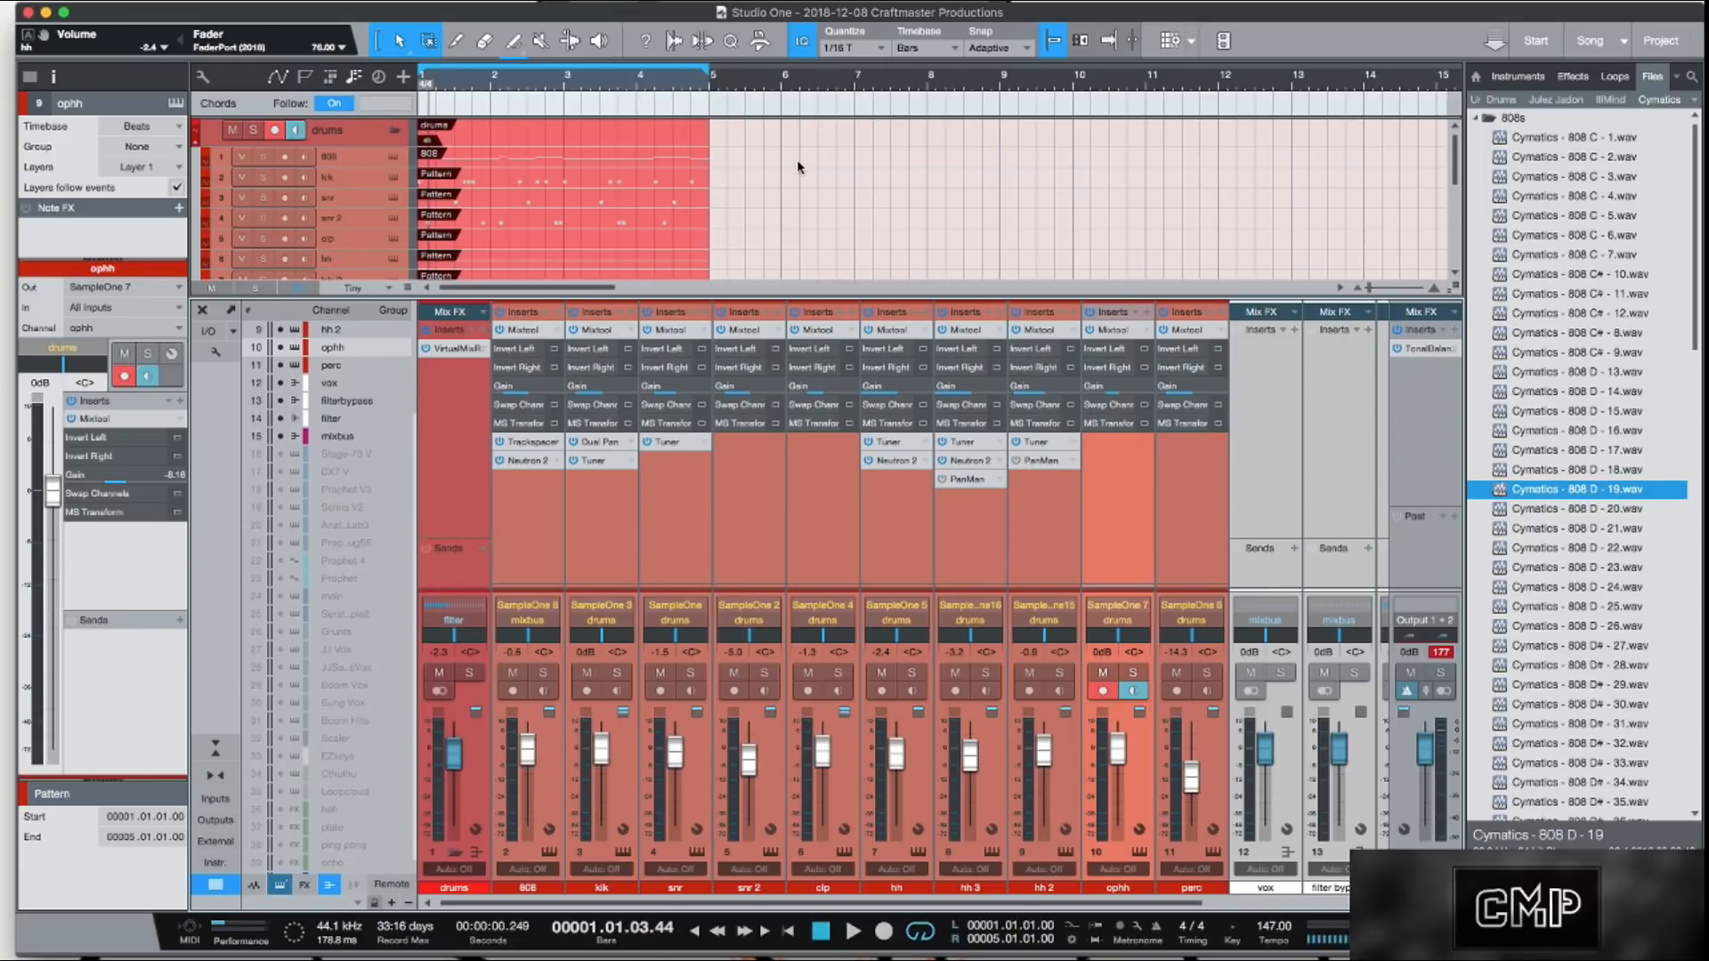
Step: Play the drum loop, reset the clip indicator on the main output channel and stop playback
key(space)
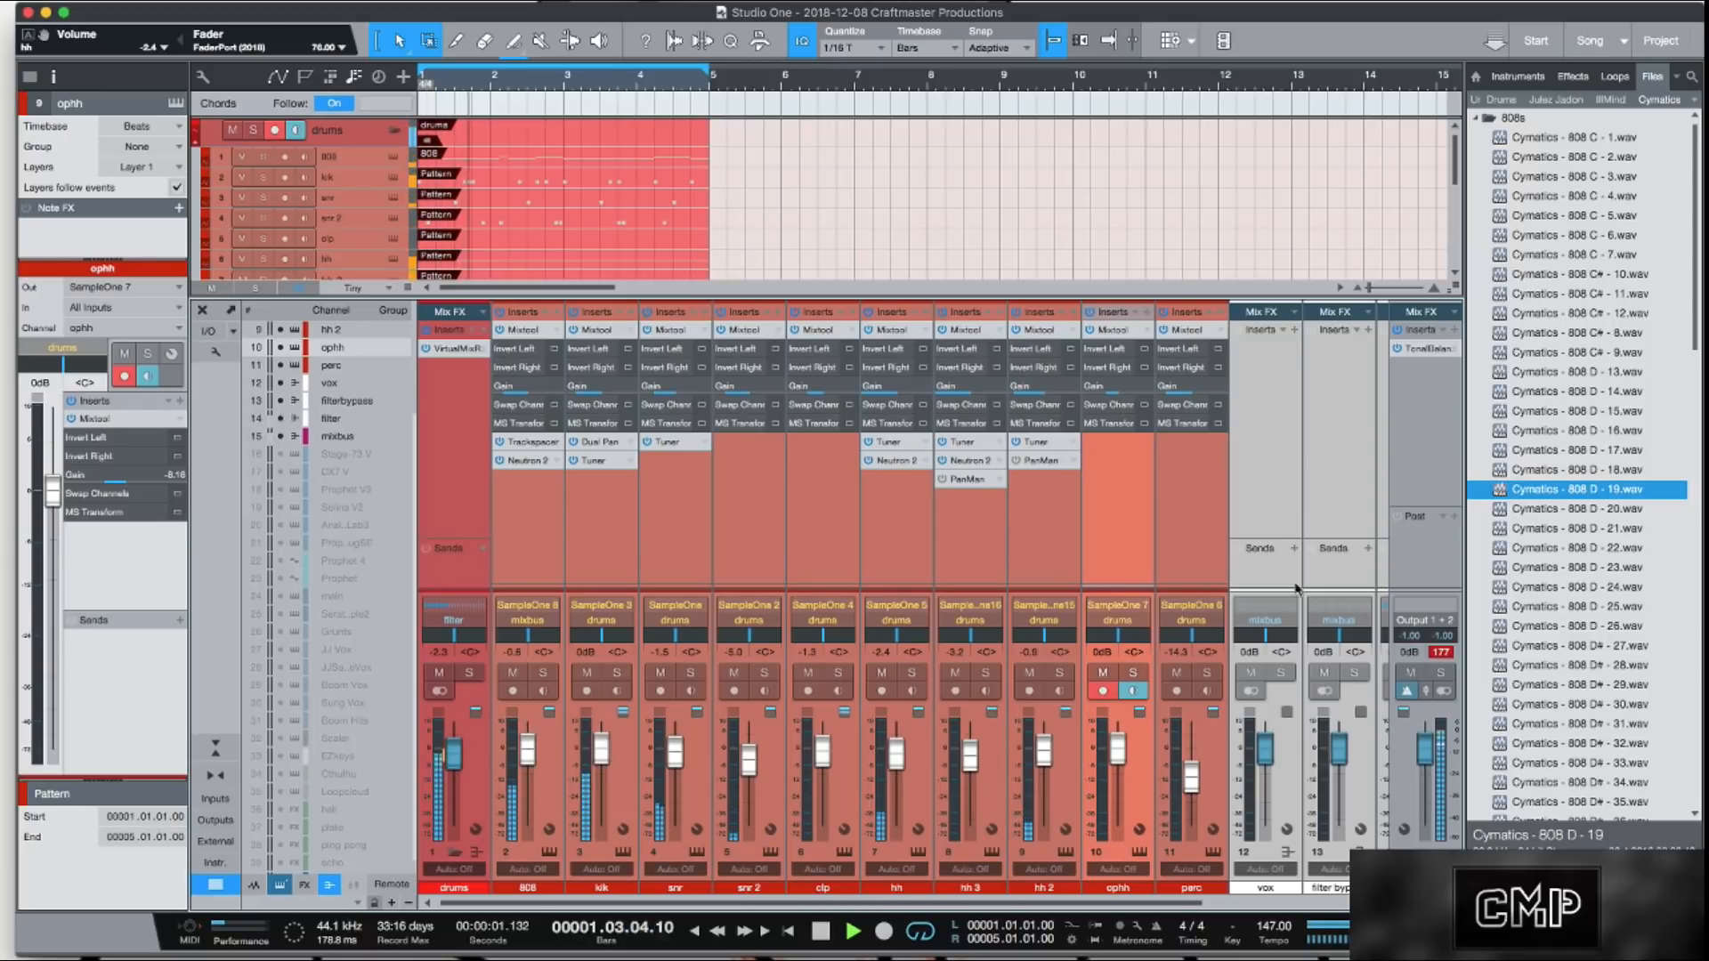
click(1439, 653)
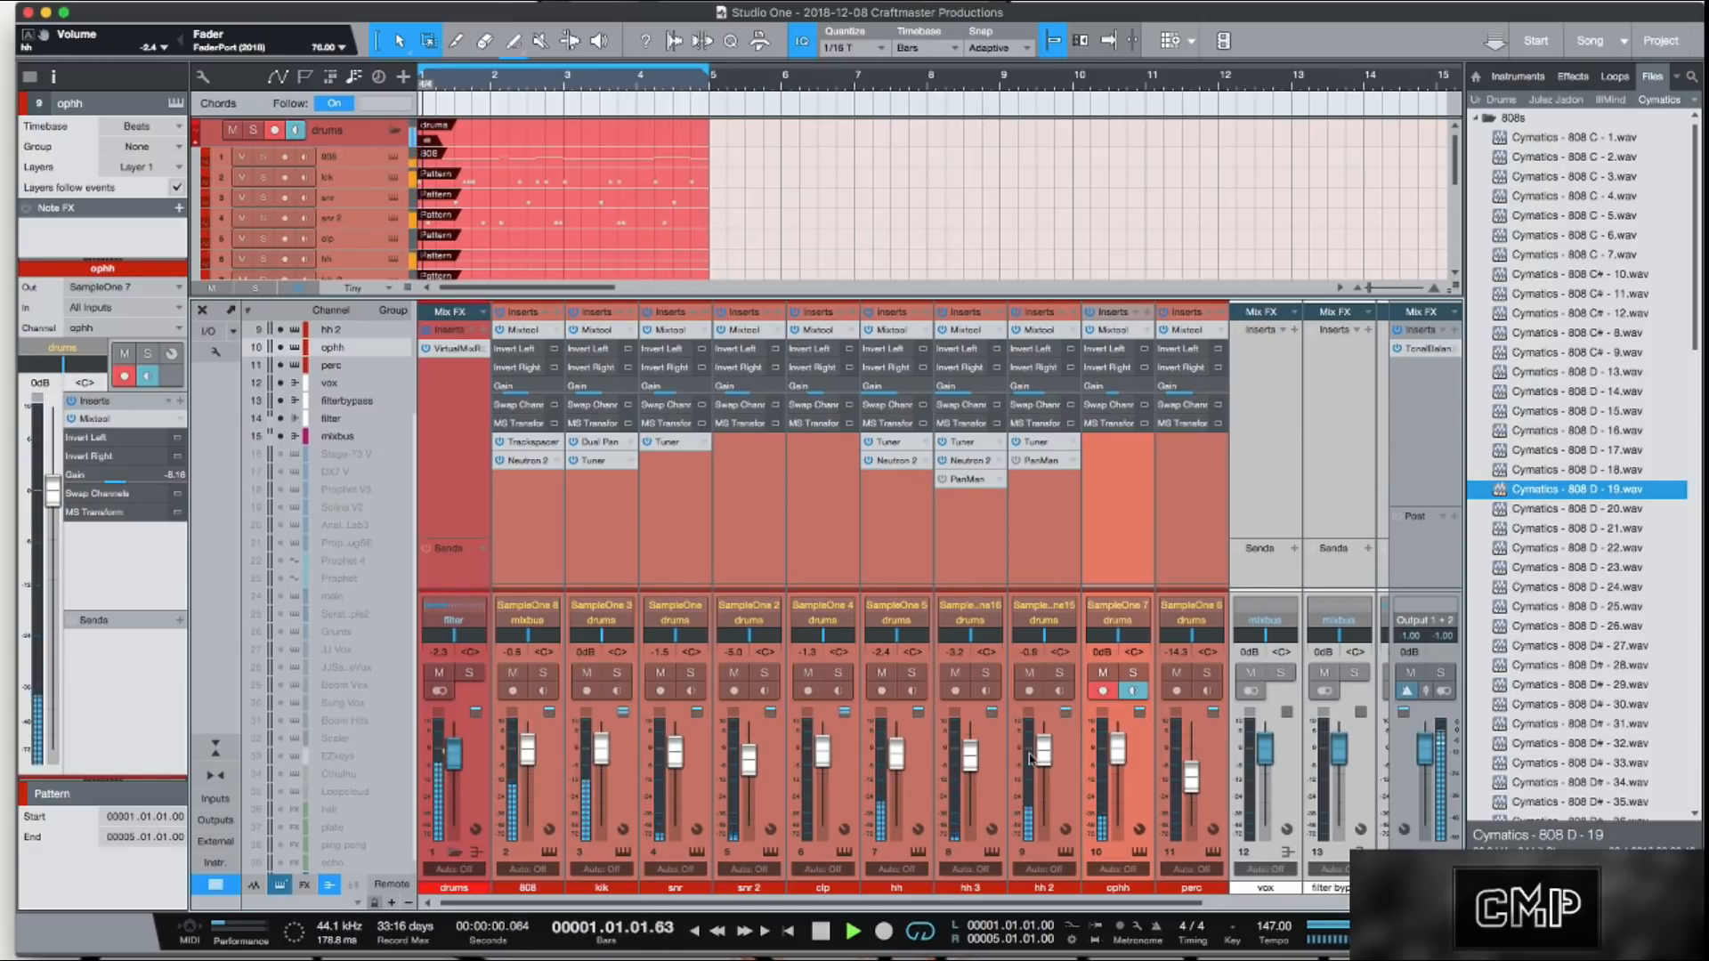
key(space)
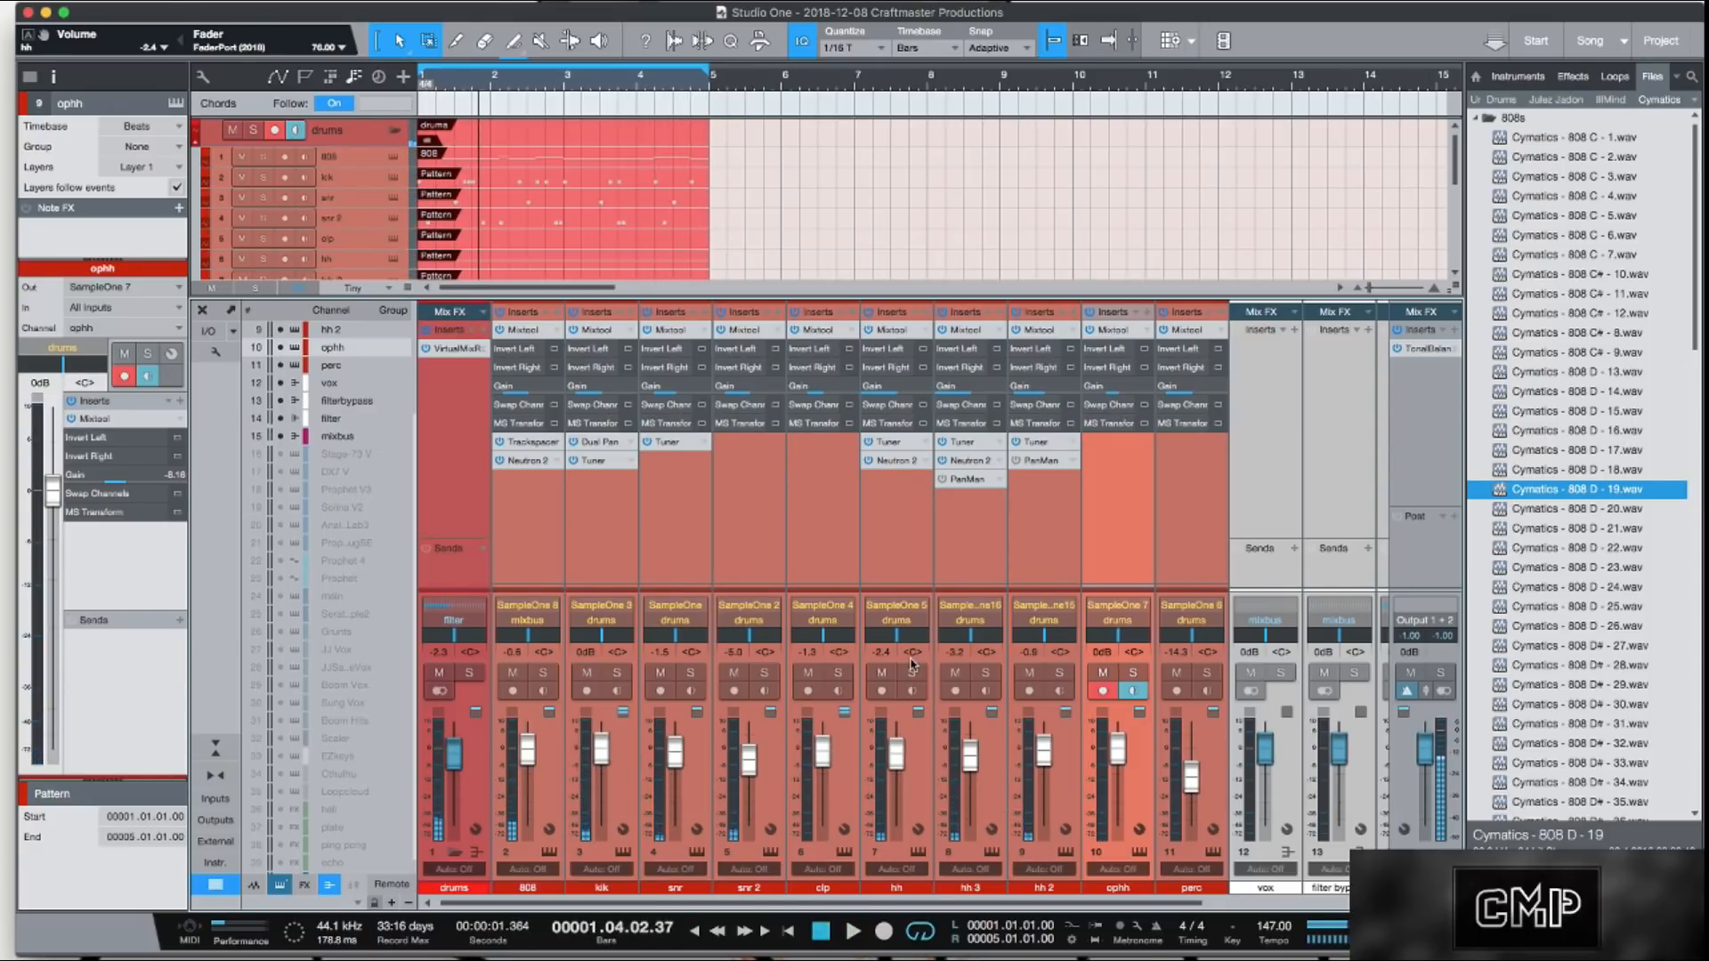
Step: Solo the hh, hh 3, hh 2 and ophh channels and audition the hi-hats together
click(913, 673)
click(985, 673)
click(1059, 673)
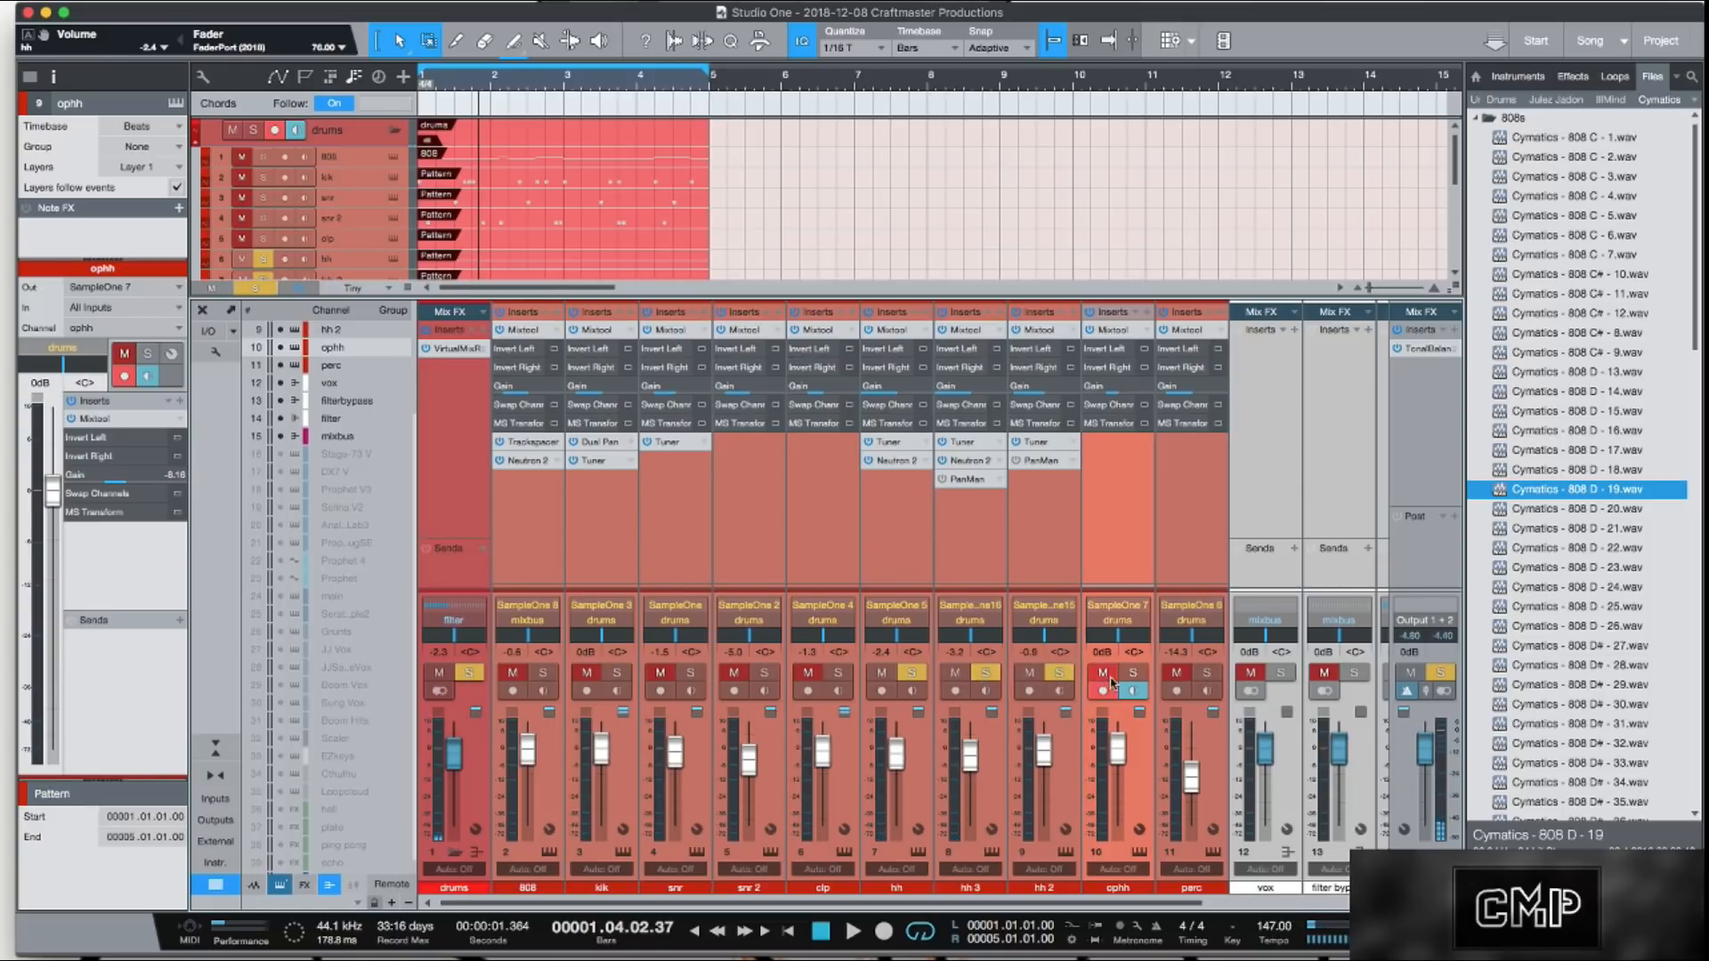
key(space)
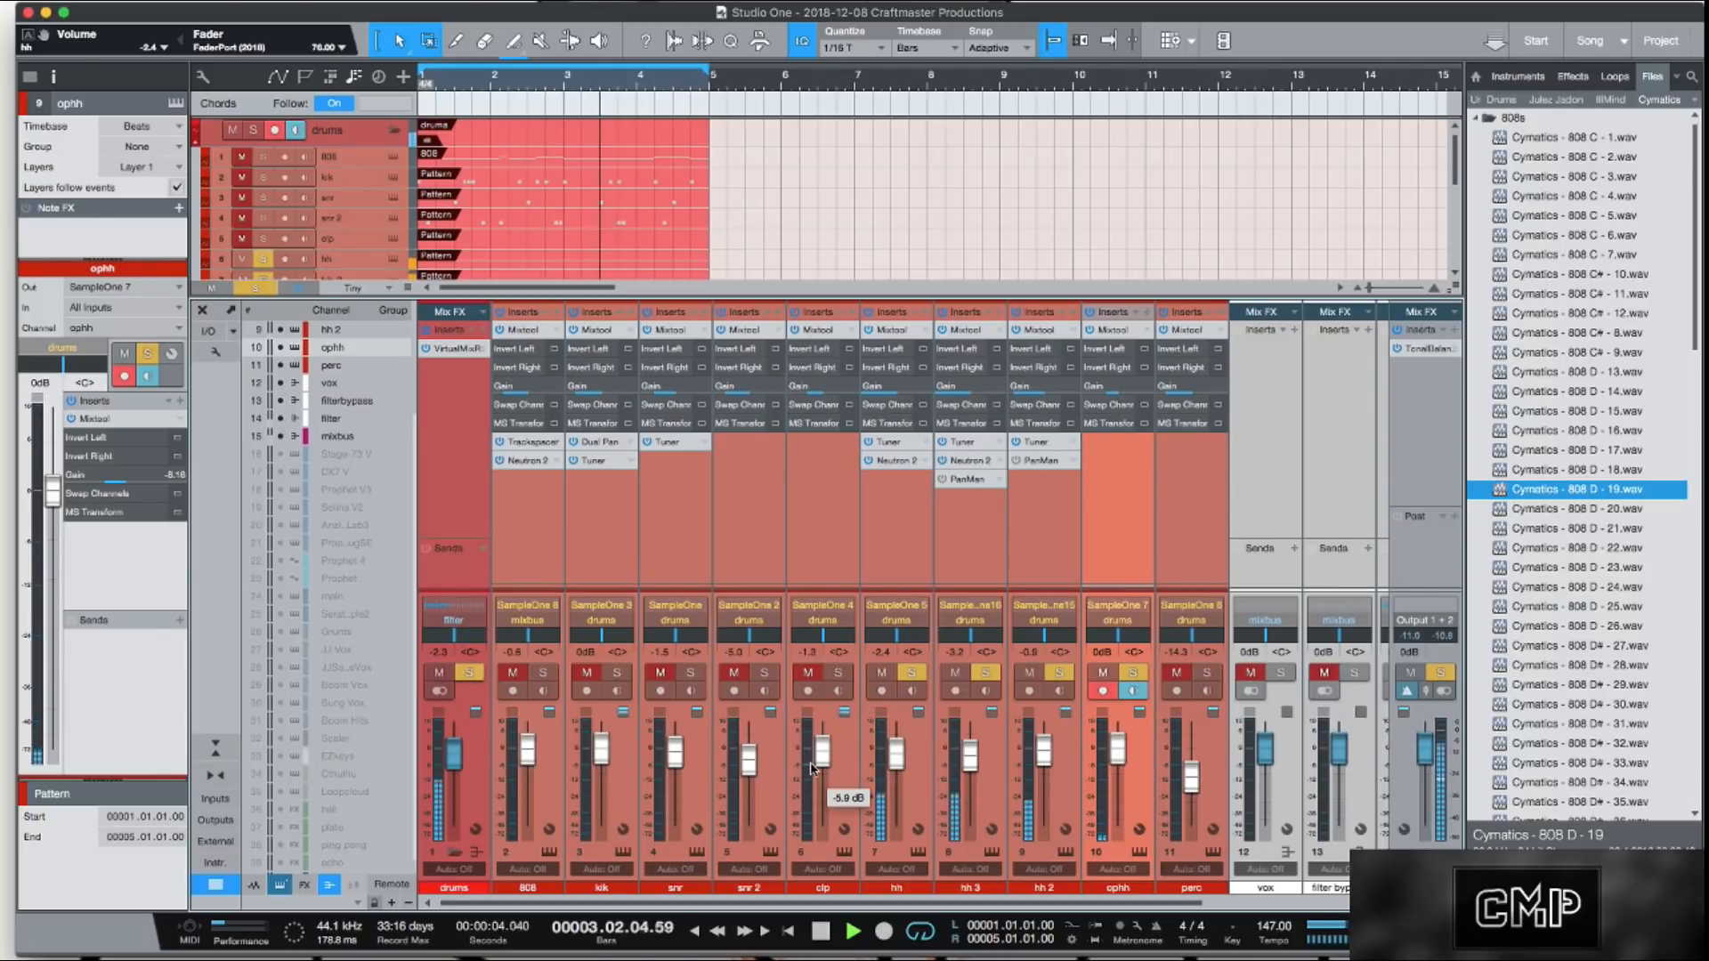
key(space)
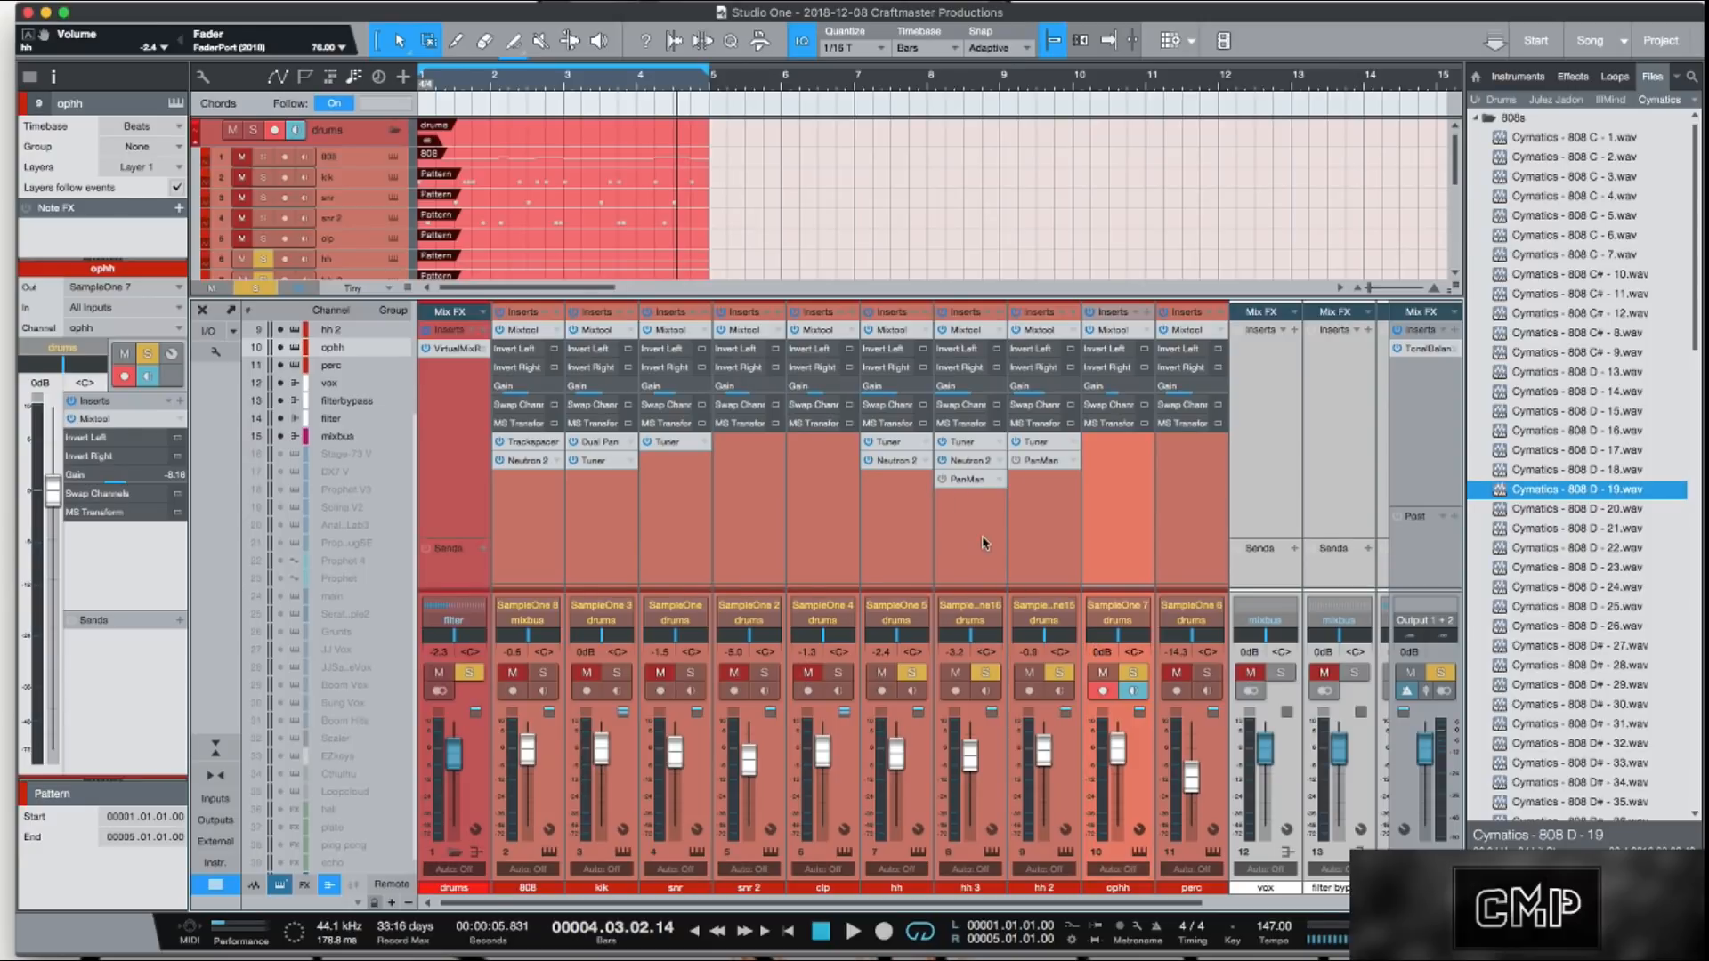
Step: Enable PanMan on the hh 3 and hh 2 channels and play the soloed hi-hats with the panning effect
click(943, 481)
click(1017, 461)
key(space)
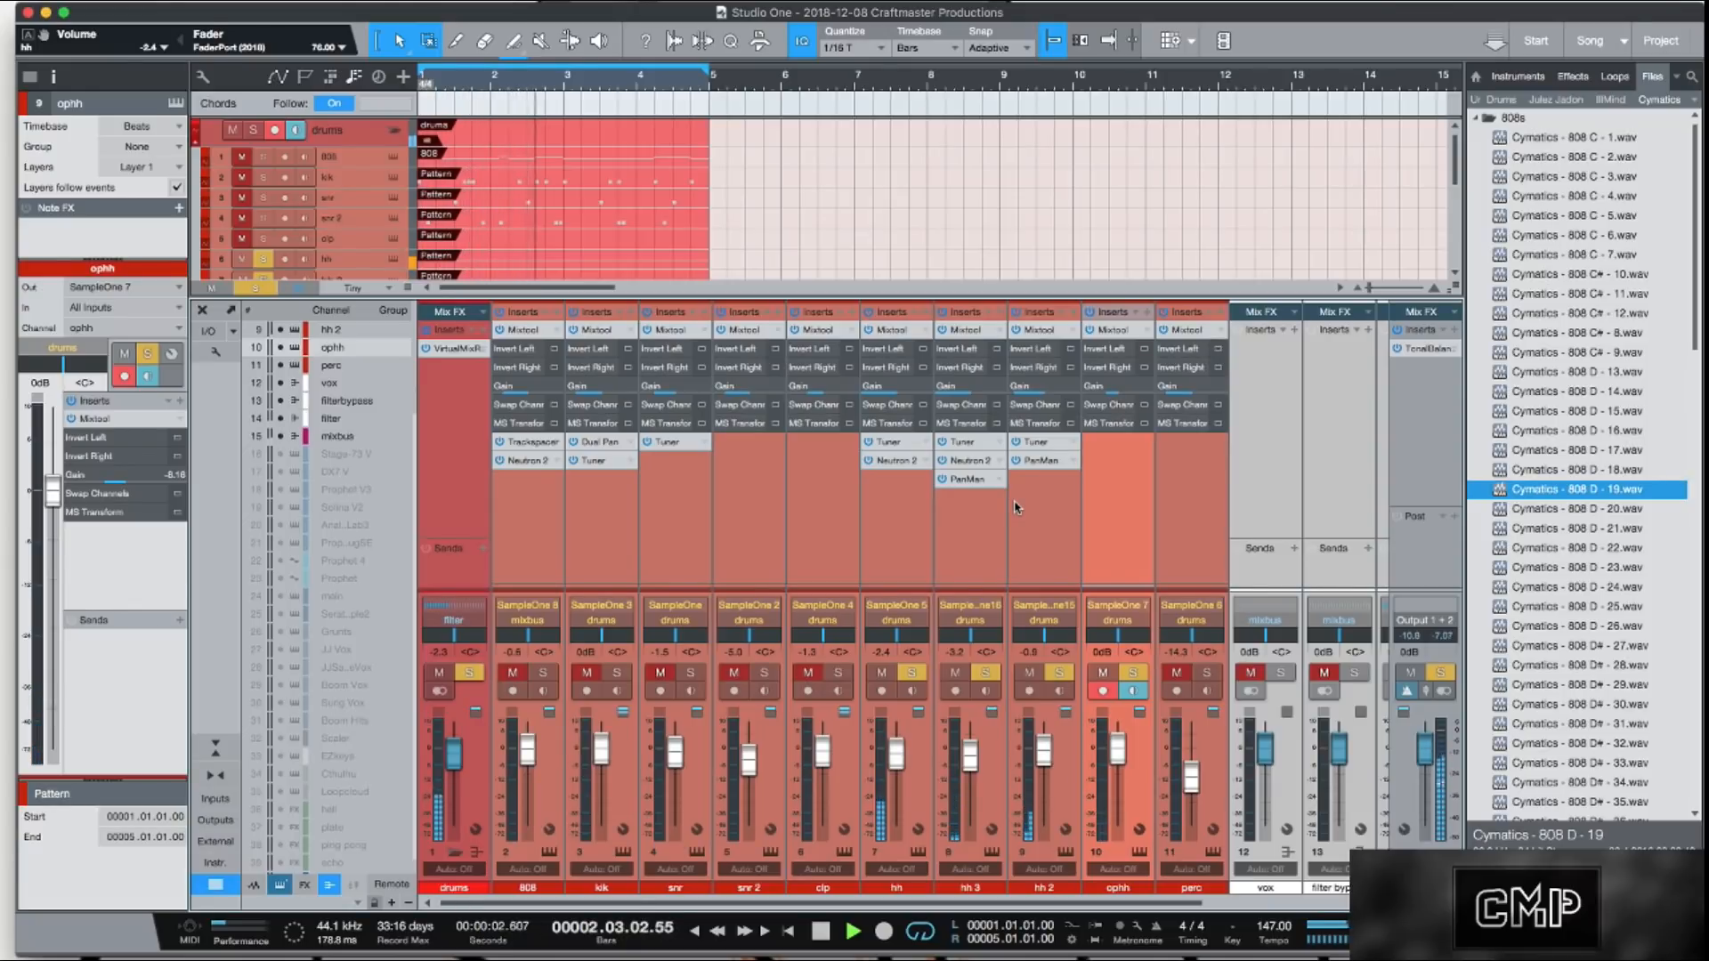
Step: Replay the soloed hi-hats with panning, stop playback and open PanMan on the hh 2 channel
key(space)
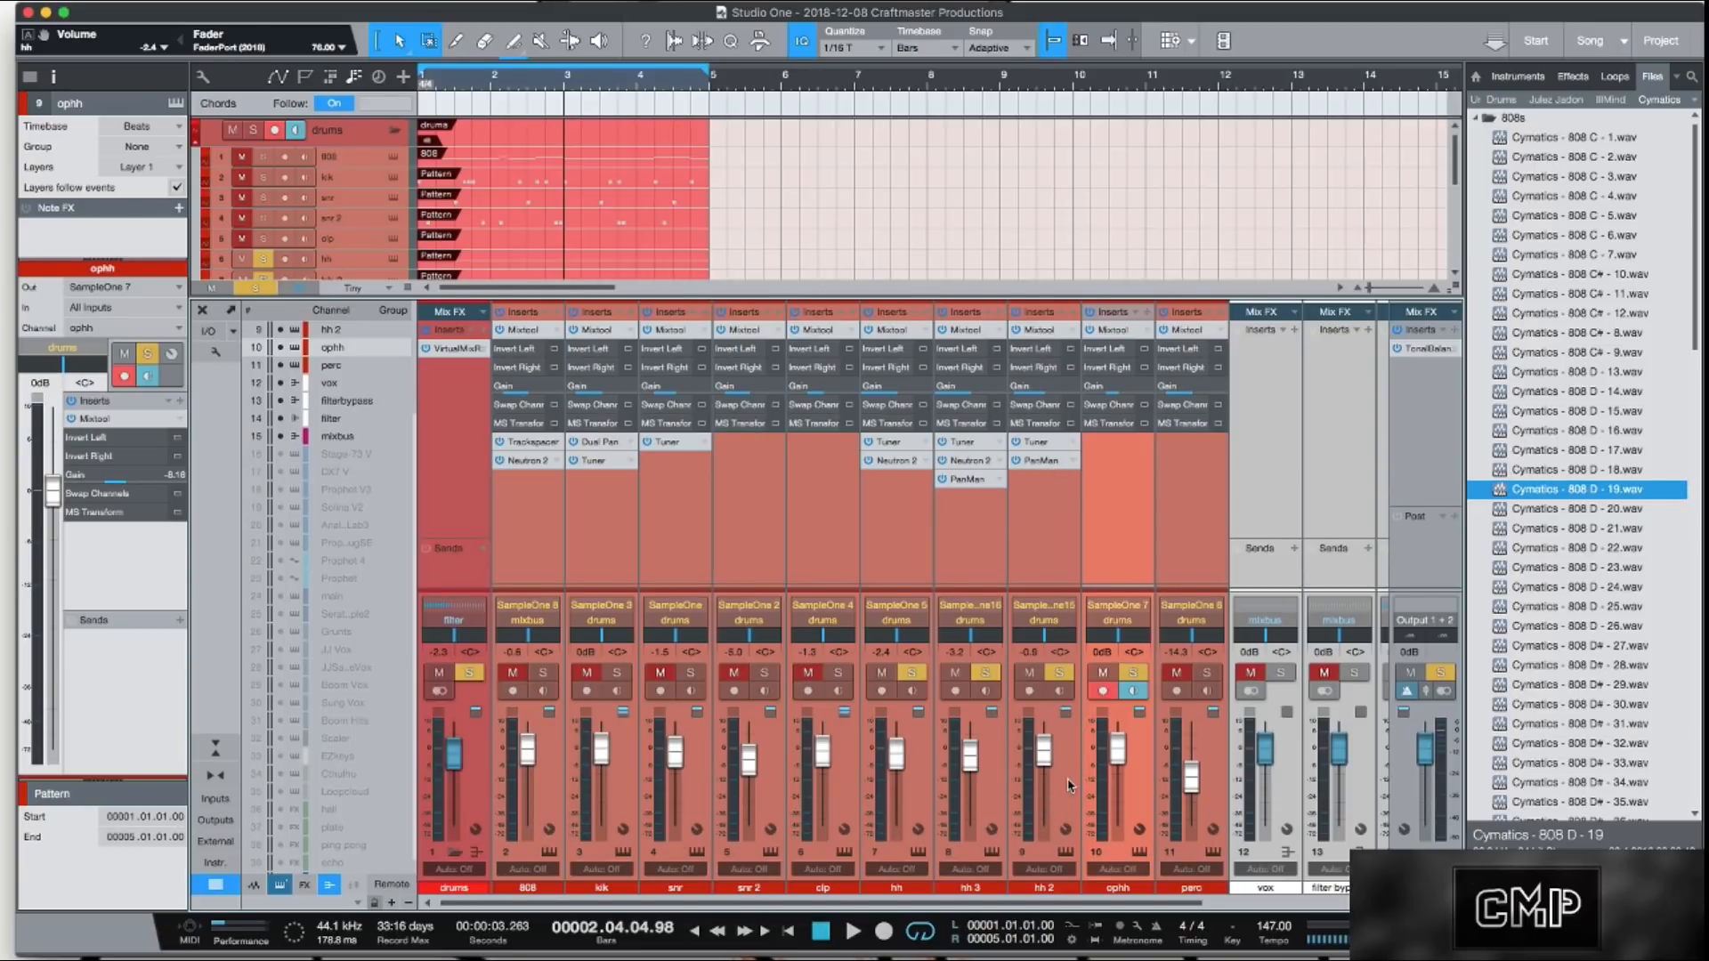
key(space)
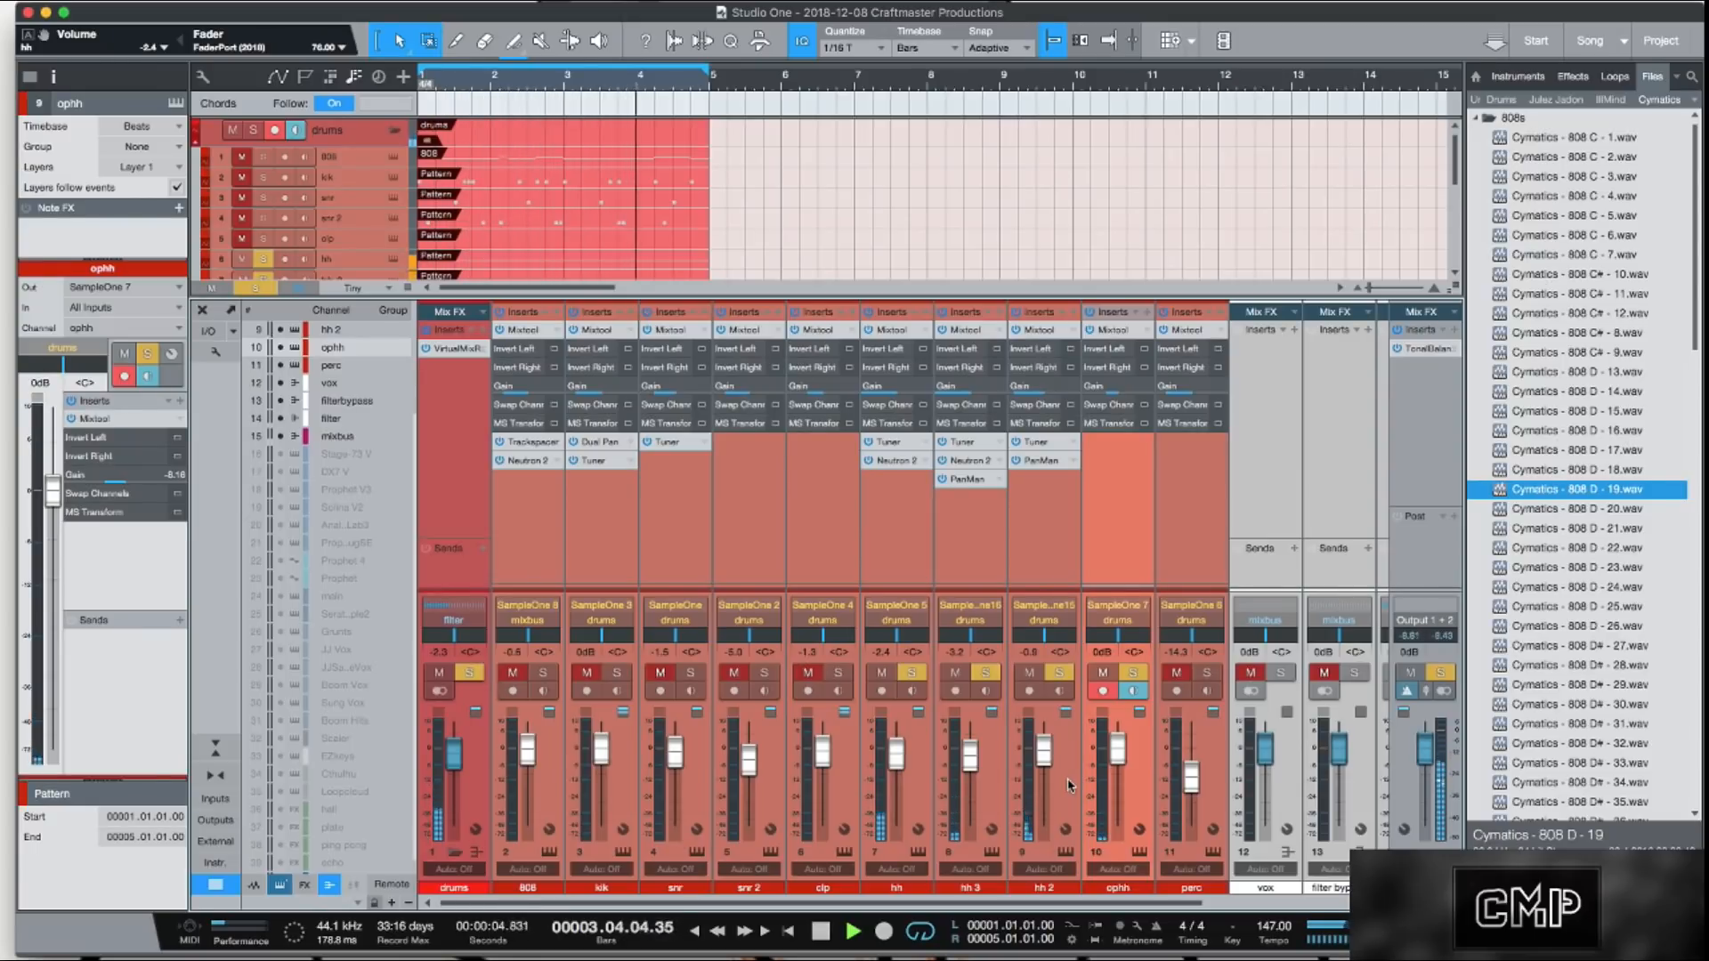
key(space)
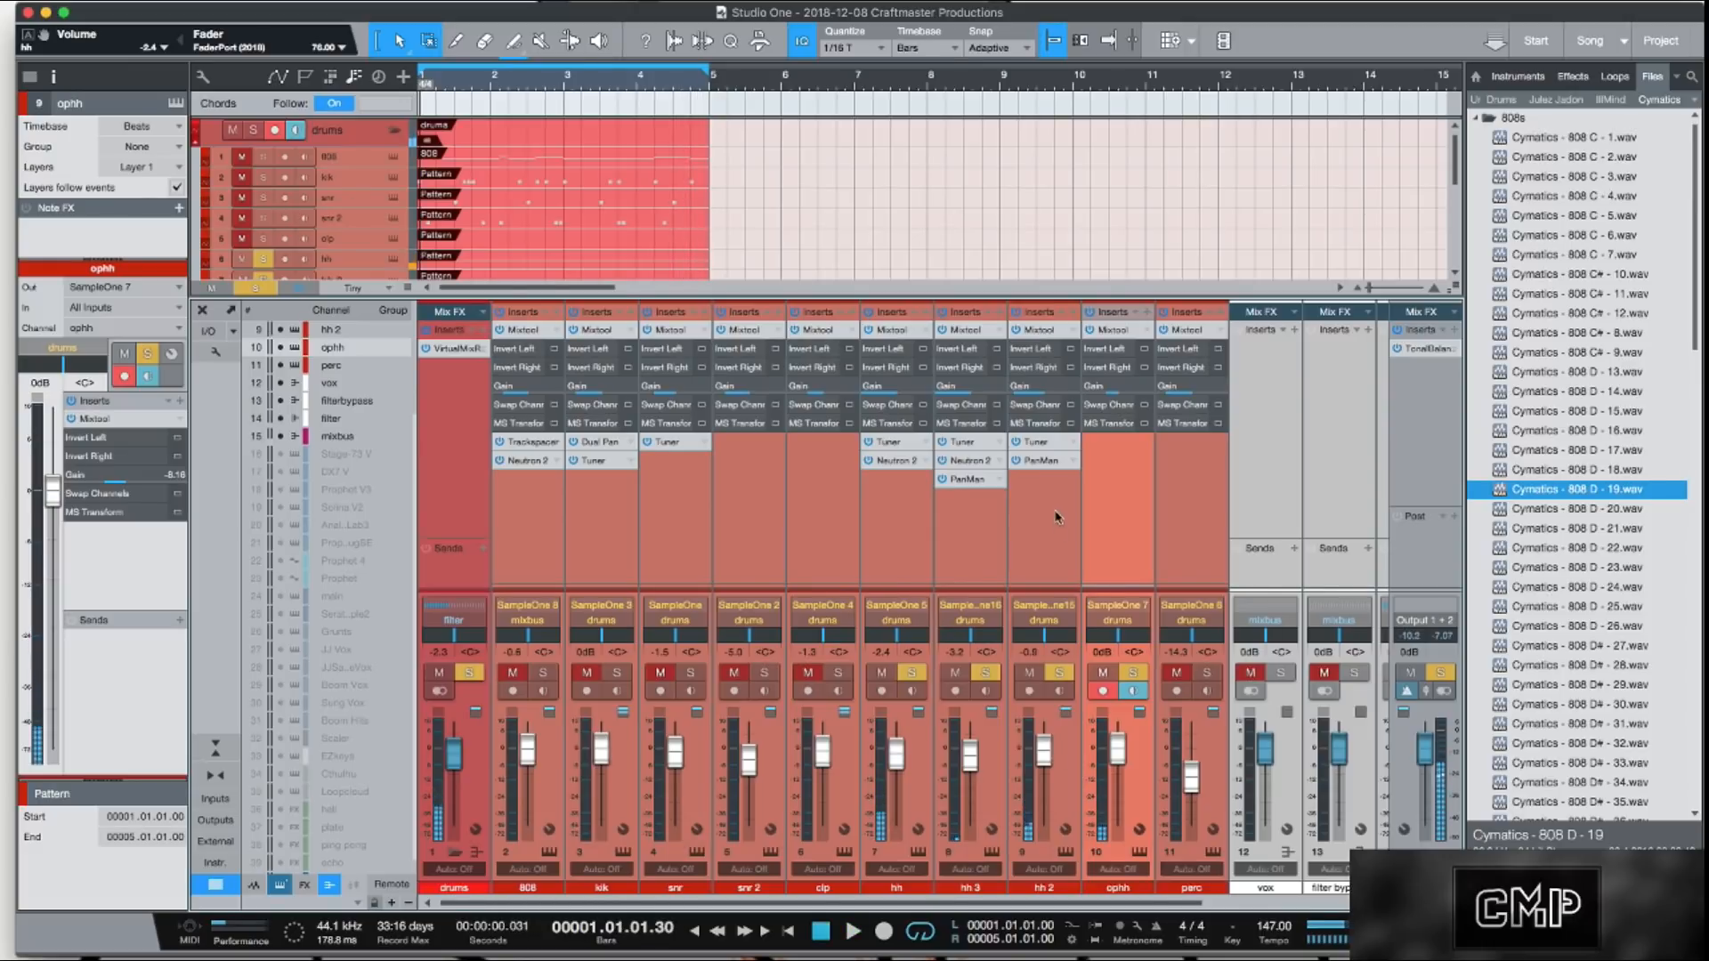
click(1038, 461)
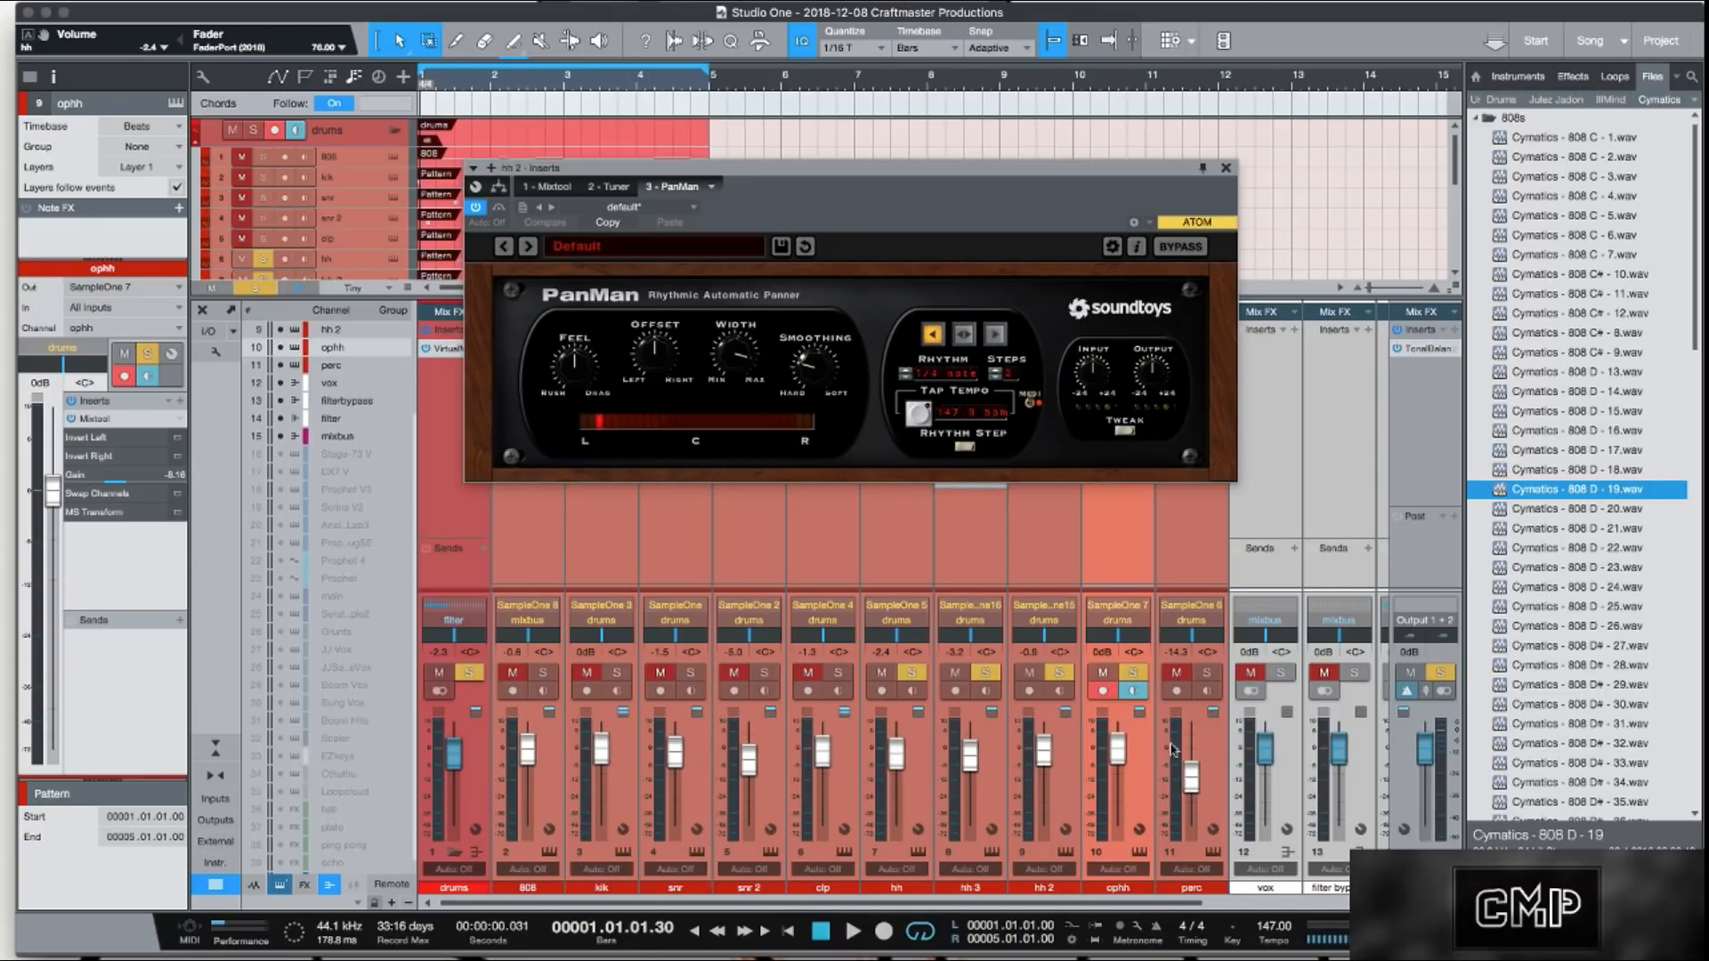
Step: Unsolo the ophh, hh 2, hh 3 and hh channels, and turn off monitoring and record arming on hh
click(1133, 672)
click(1059, 672)
click(986, 672)
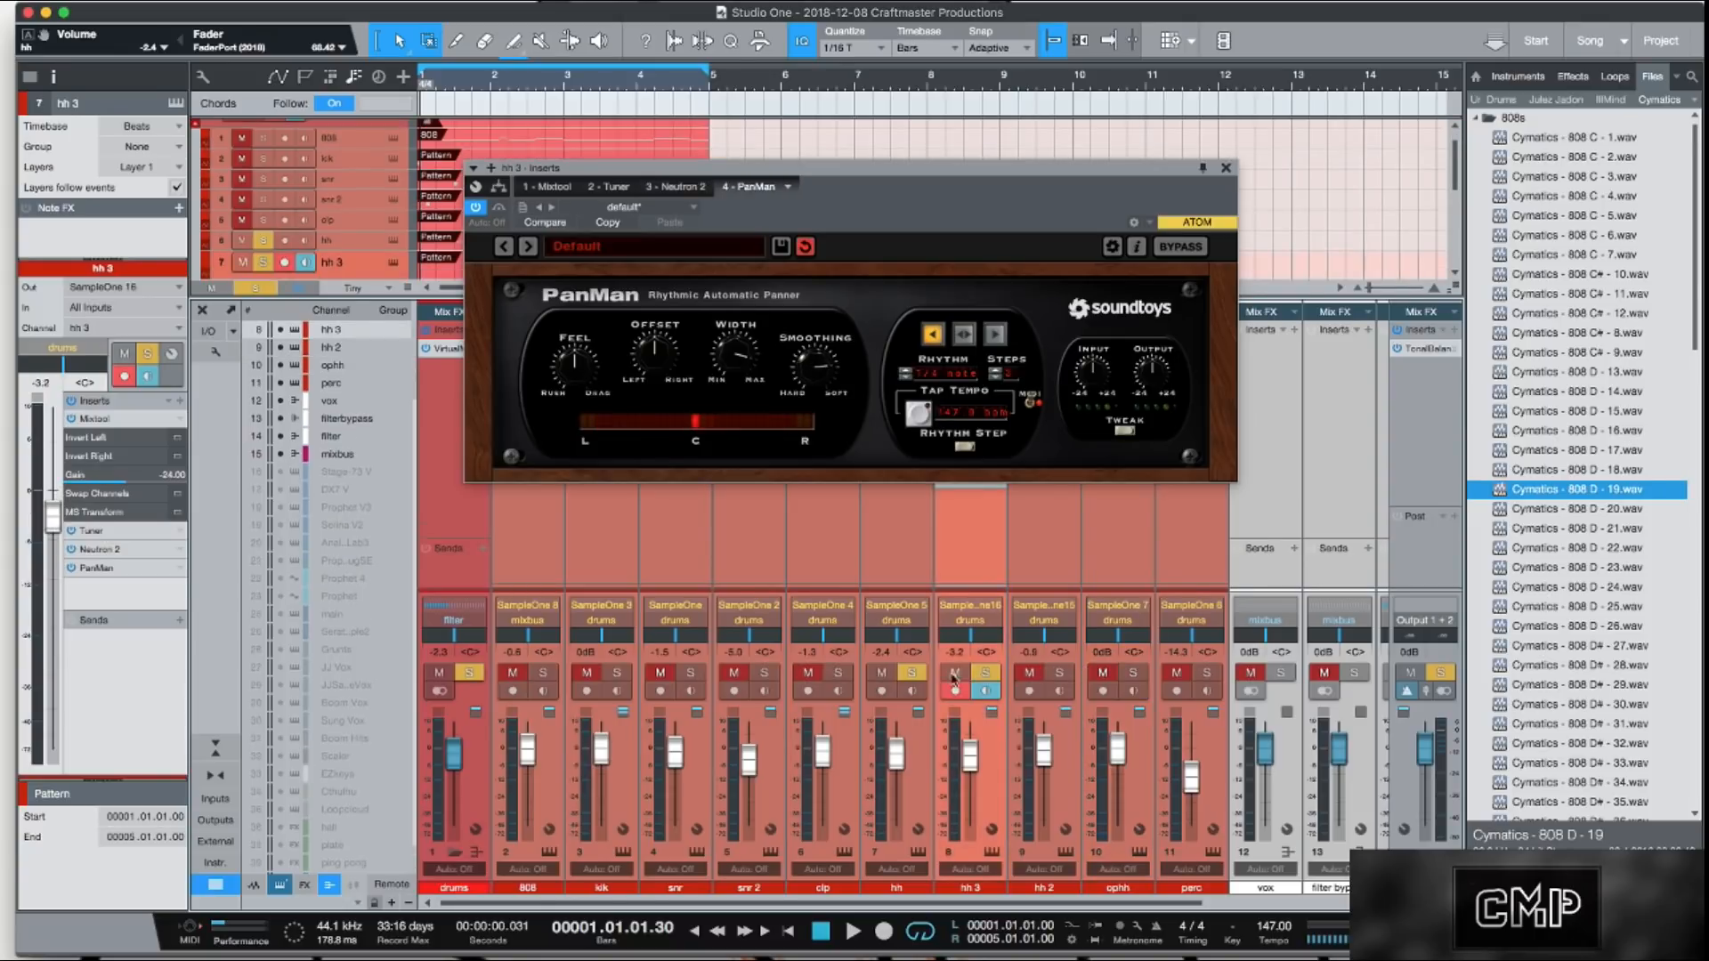
click(912, 672)
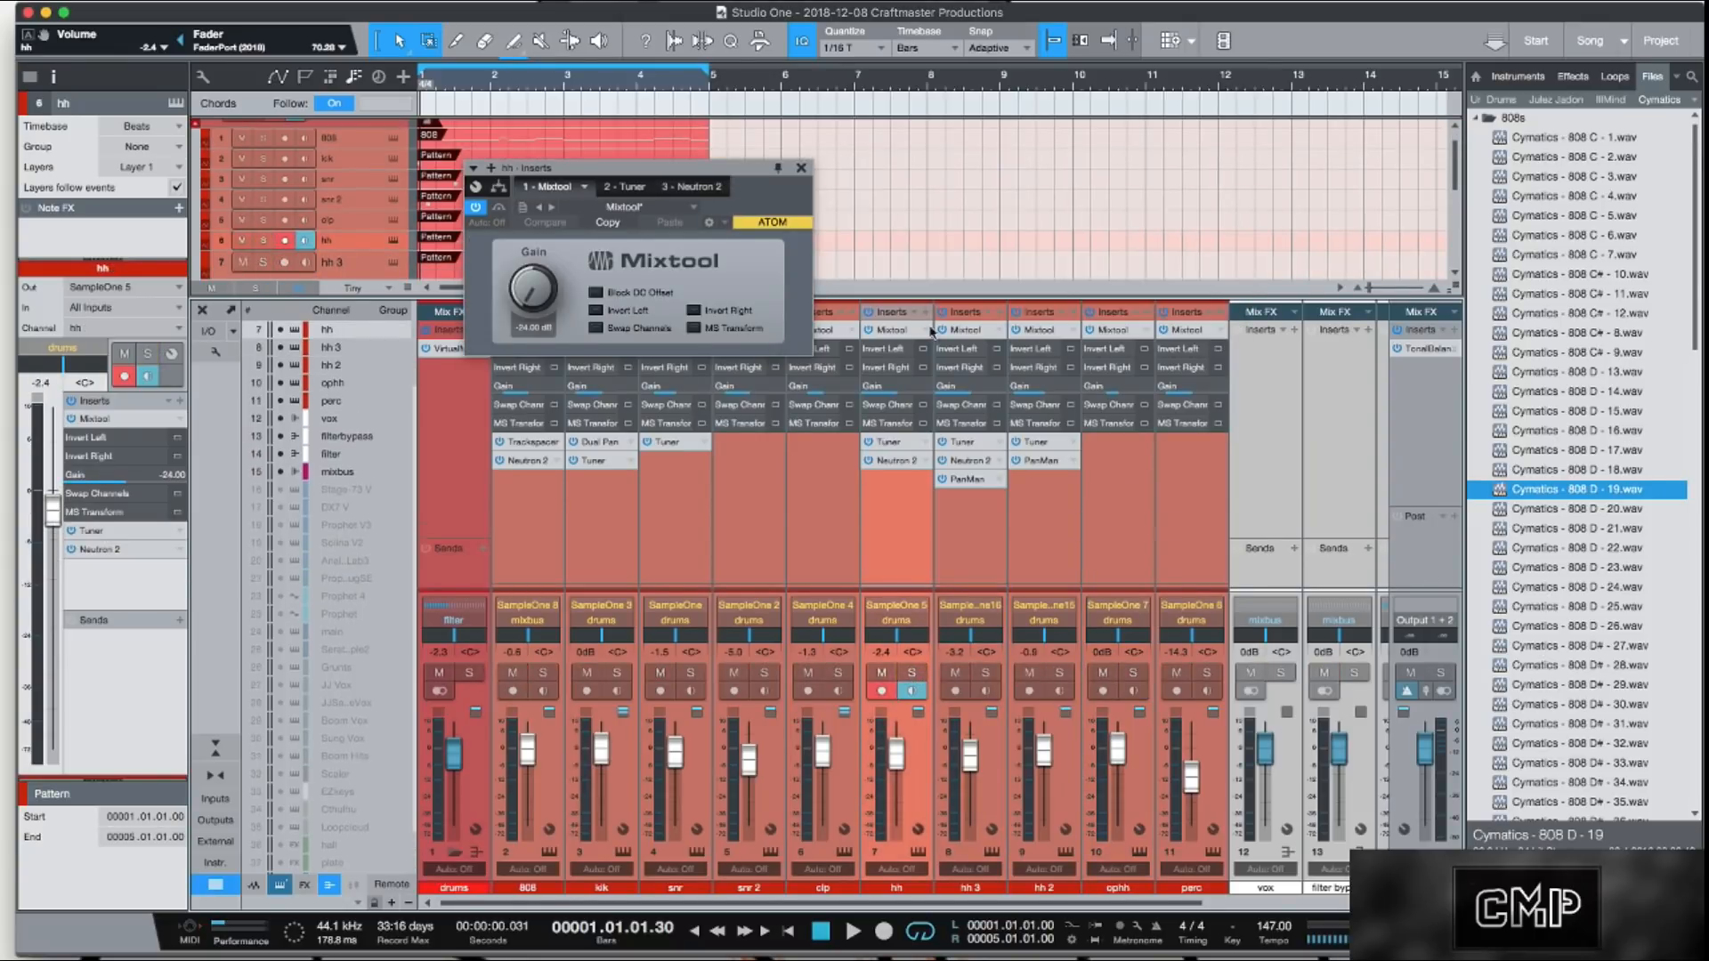
click(911, 690)
click(881, 691)
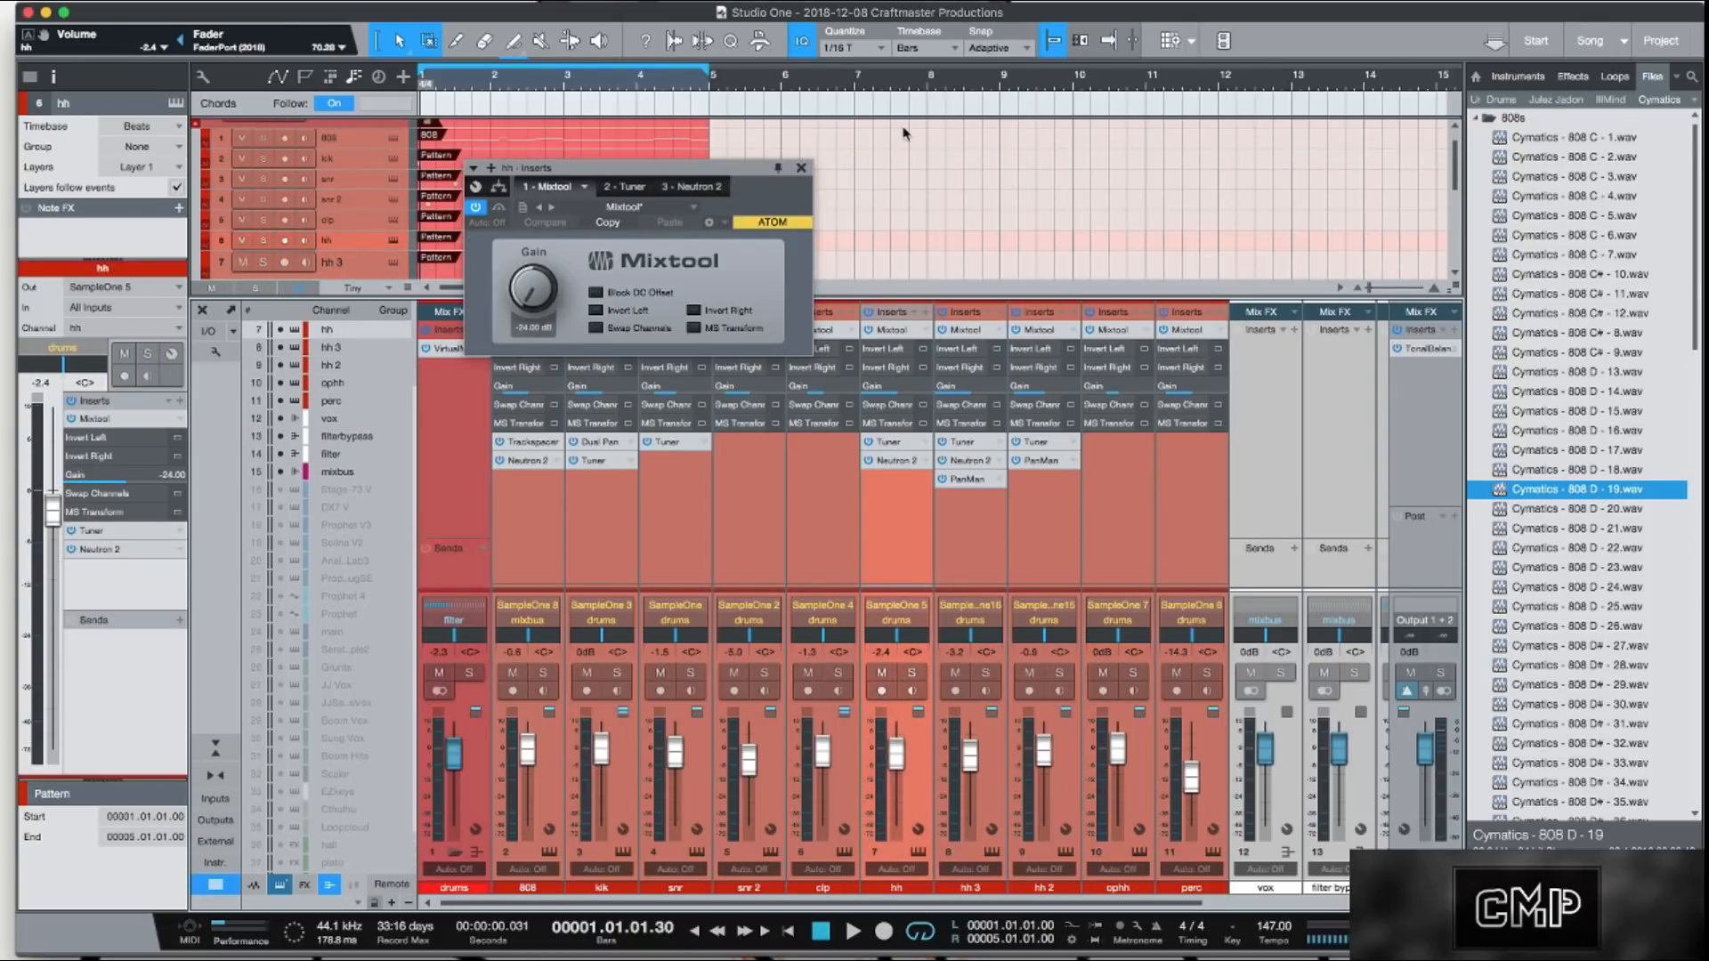
Step: Play the full drum loop with the panned hi-hats, close the Mixtool window and stop playback
key(space)
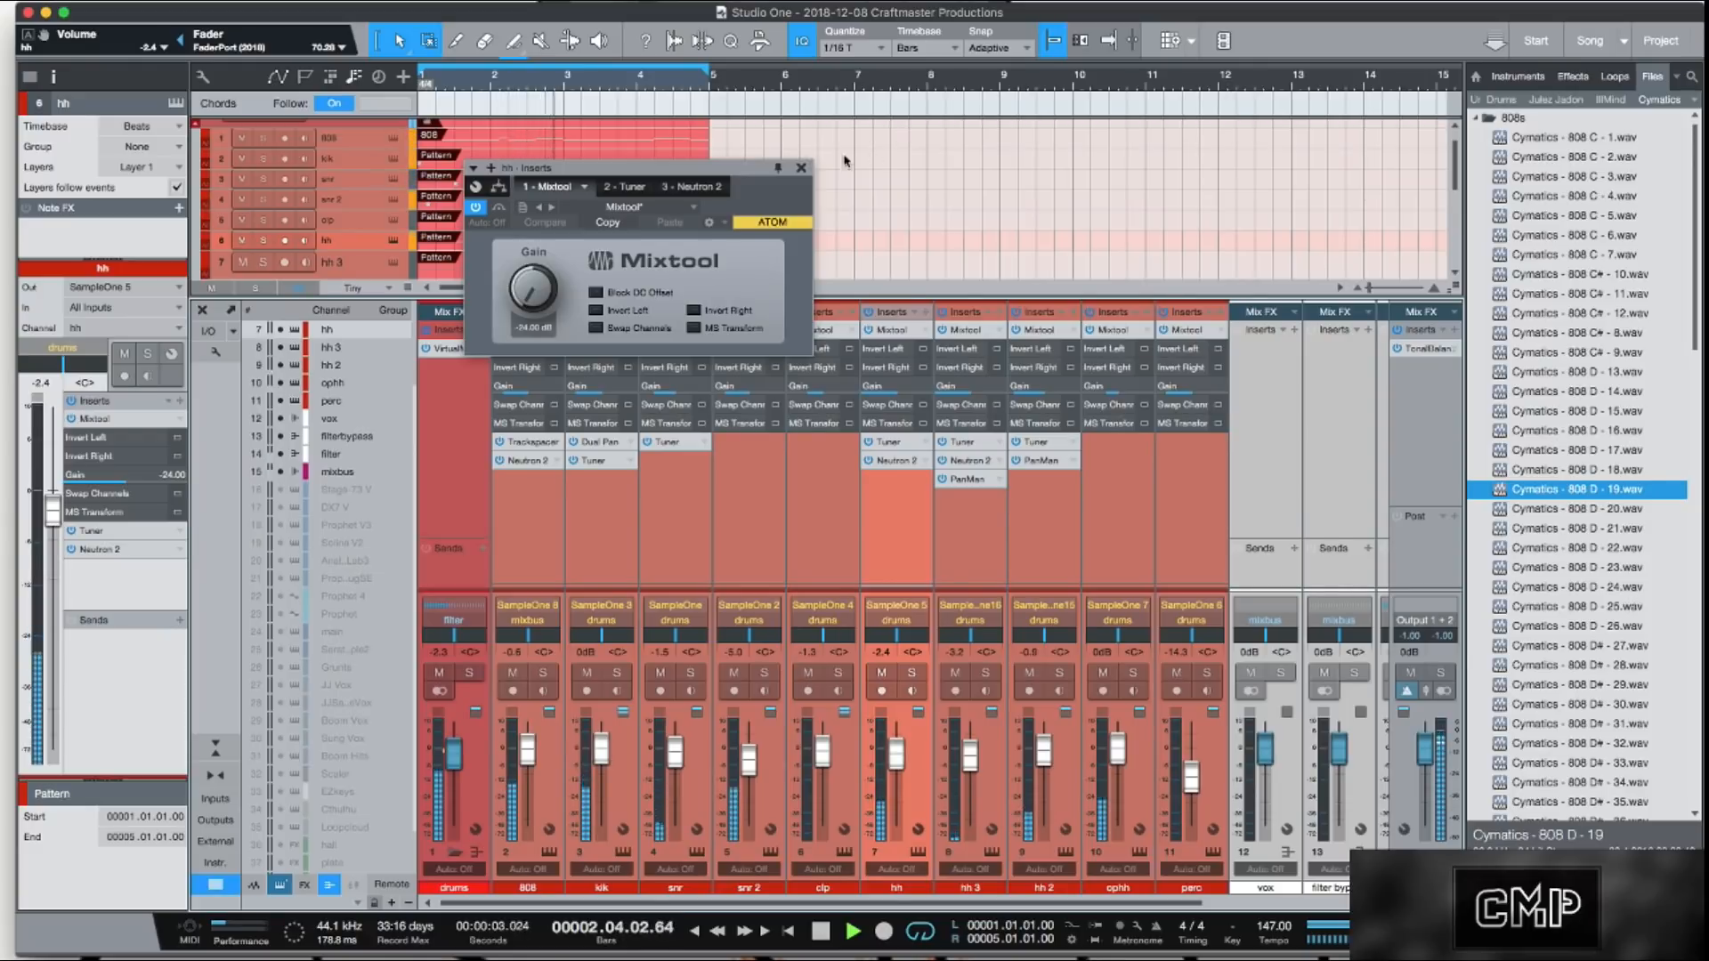
click(801, 167)
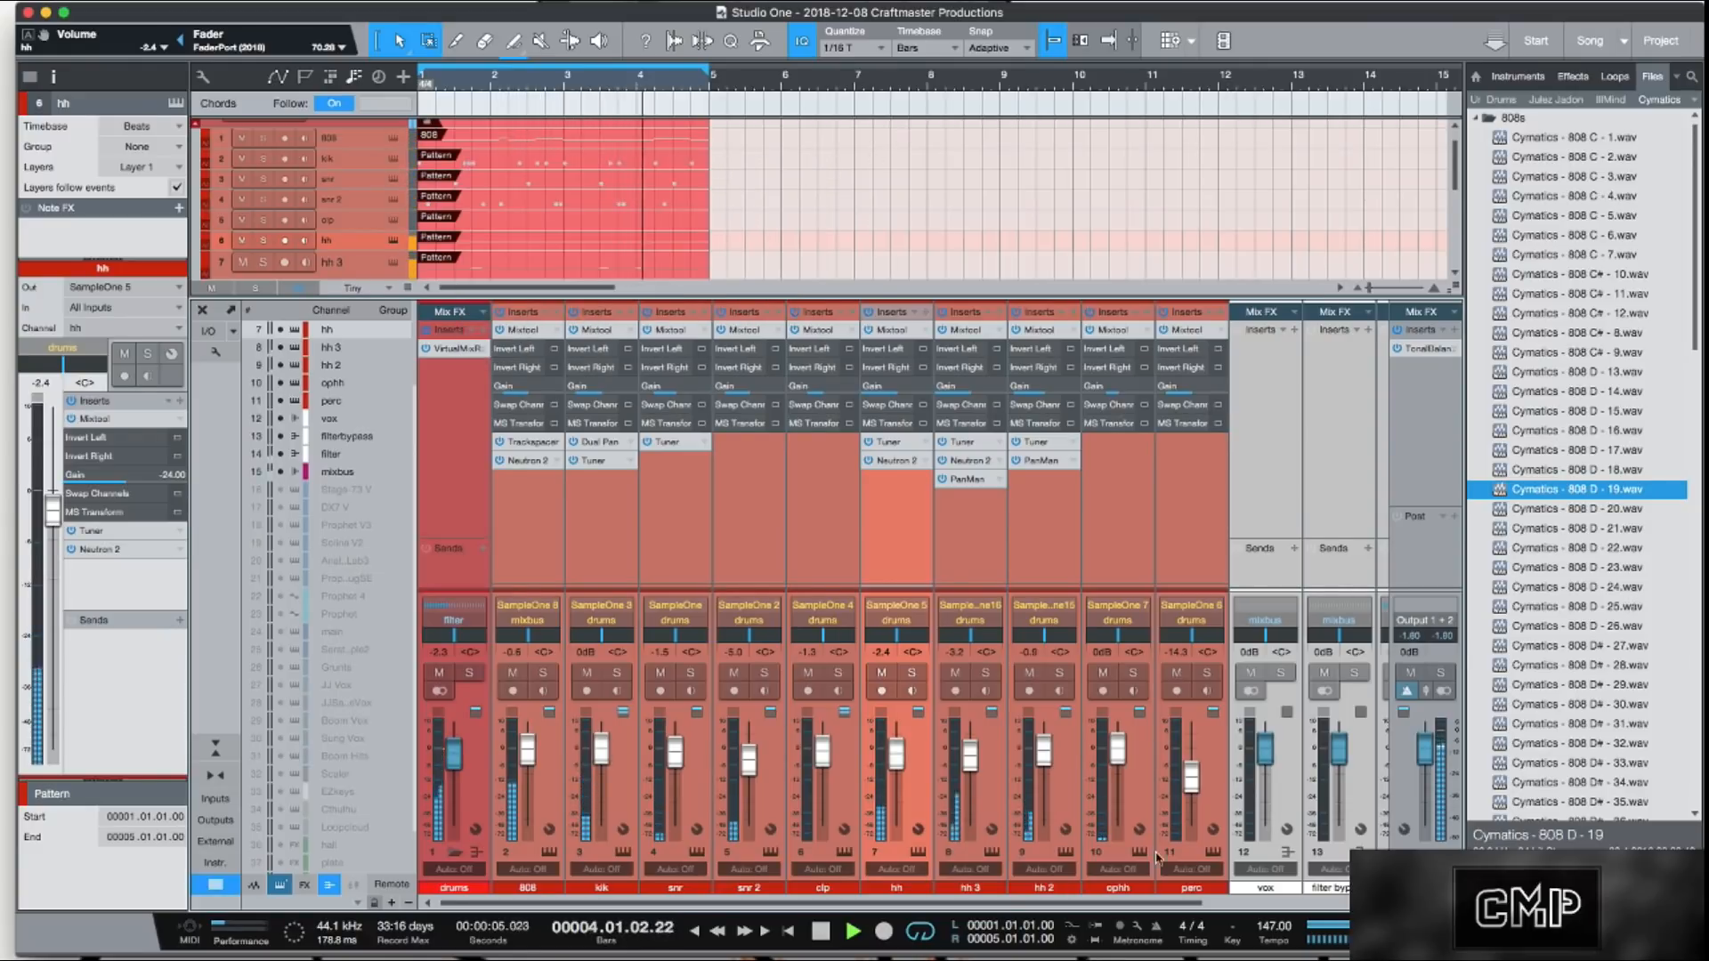
key(space)
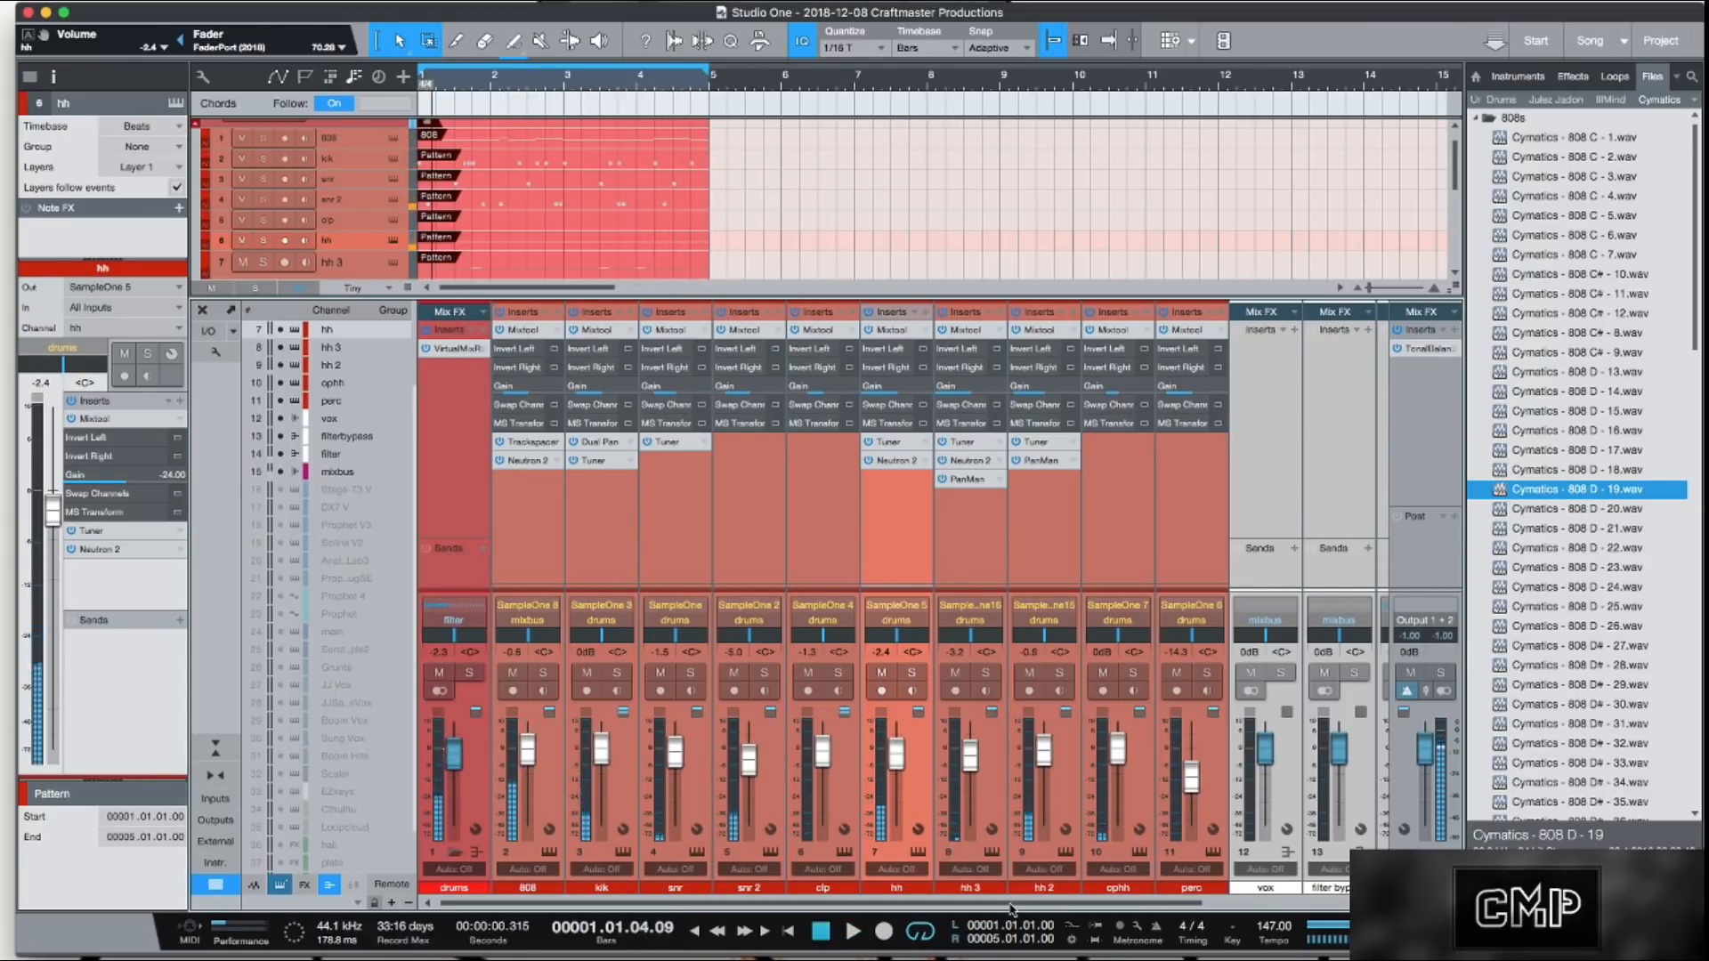
Step: Insert Neutron 2 on the drums channel and open its Transient Shaper module
drag(1012, 908, 1184, 906)
drag(1306, 903, 852, 922)
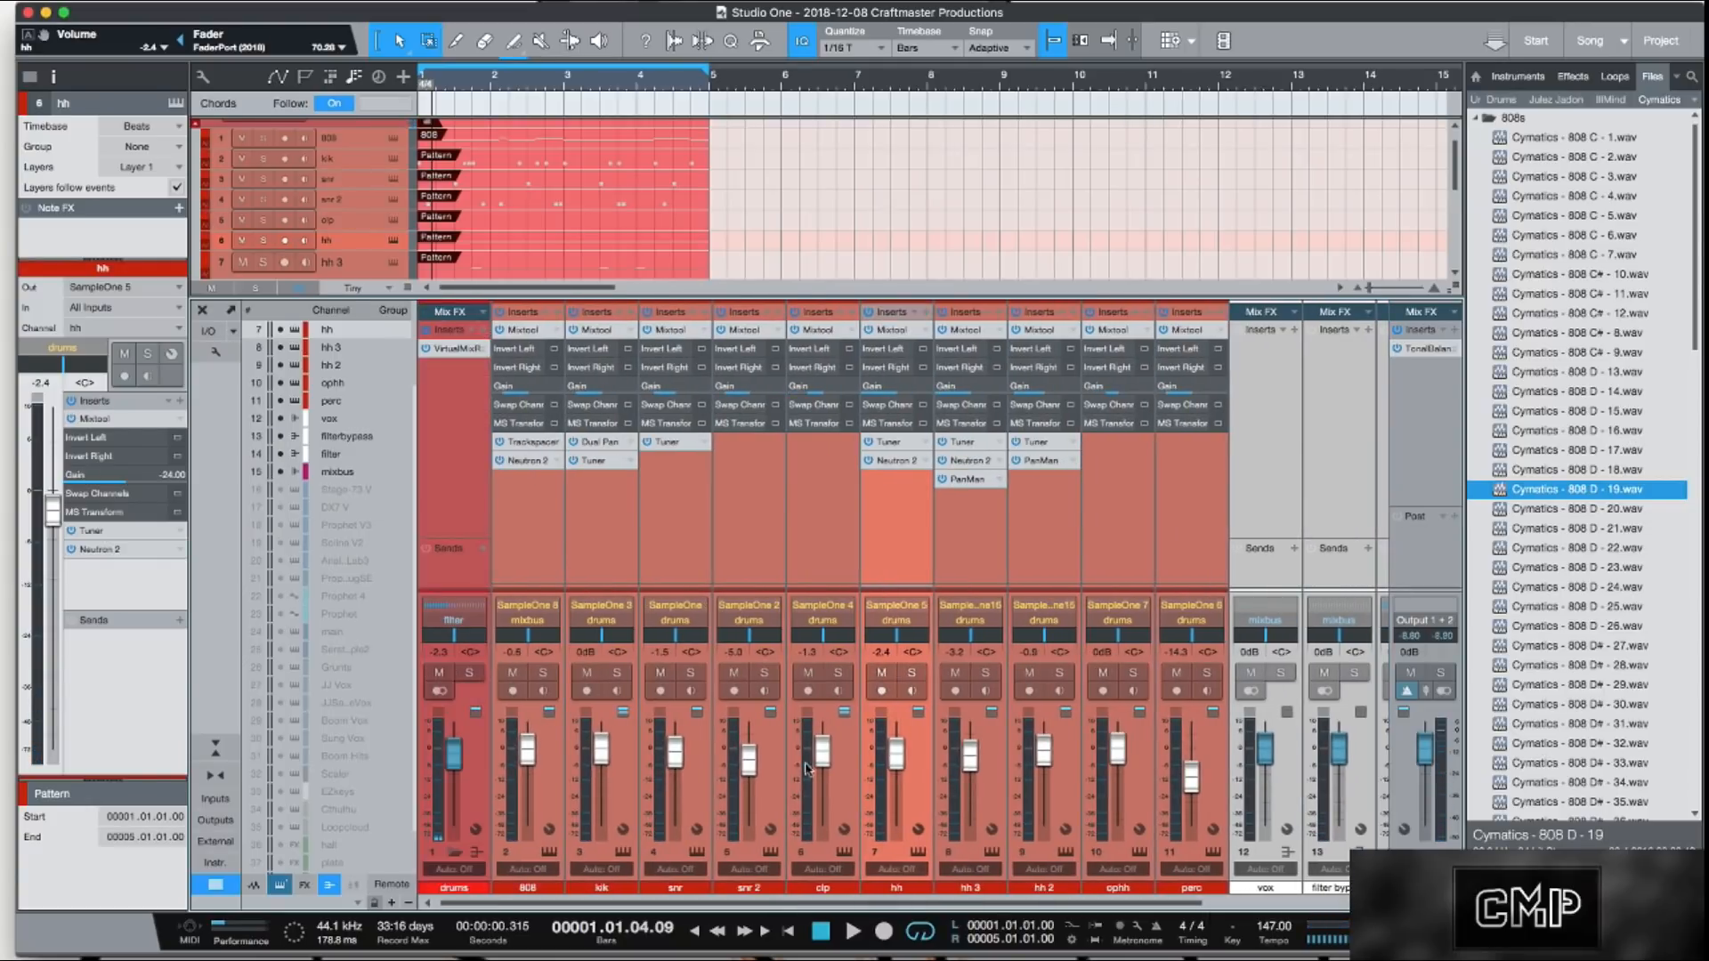
click(484, 332)
click(574, 374)
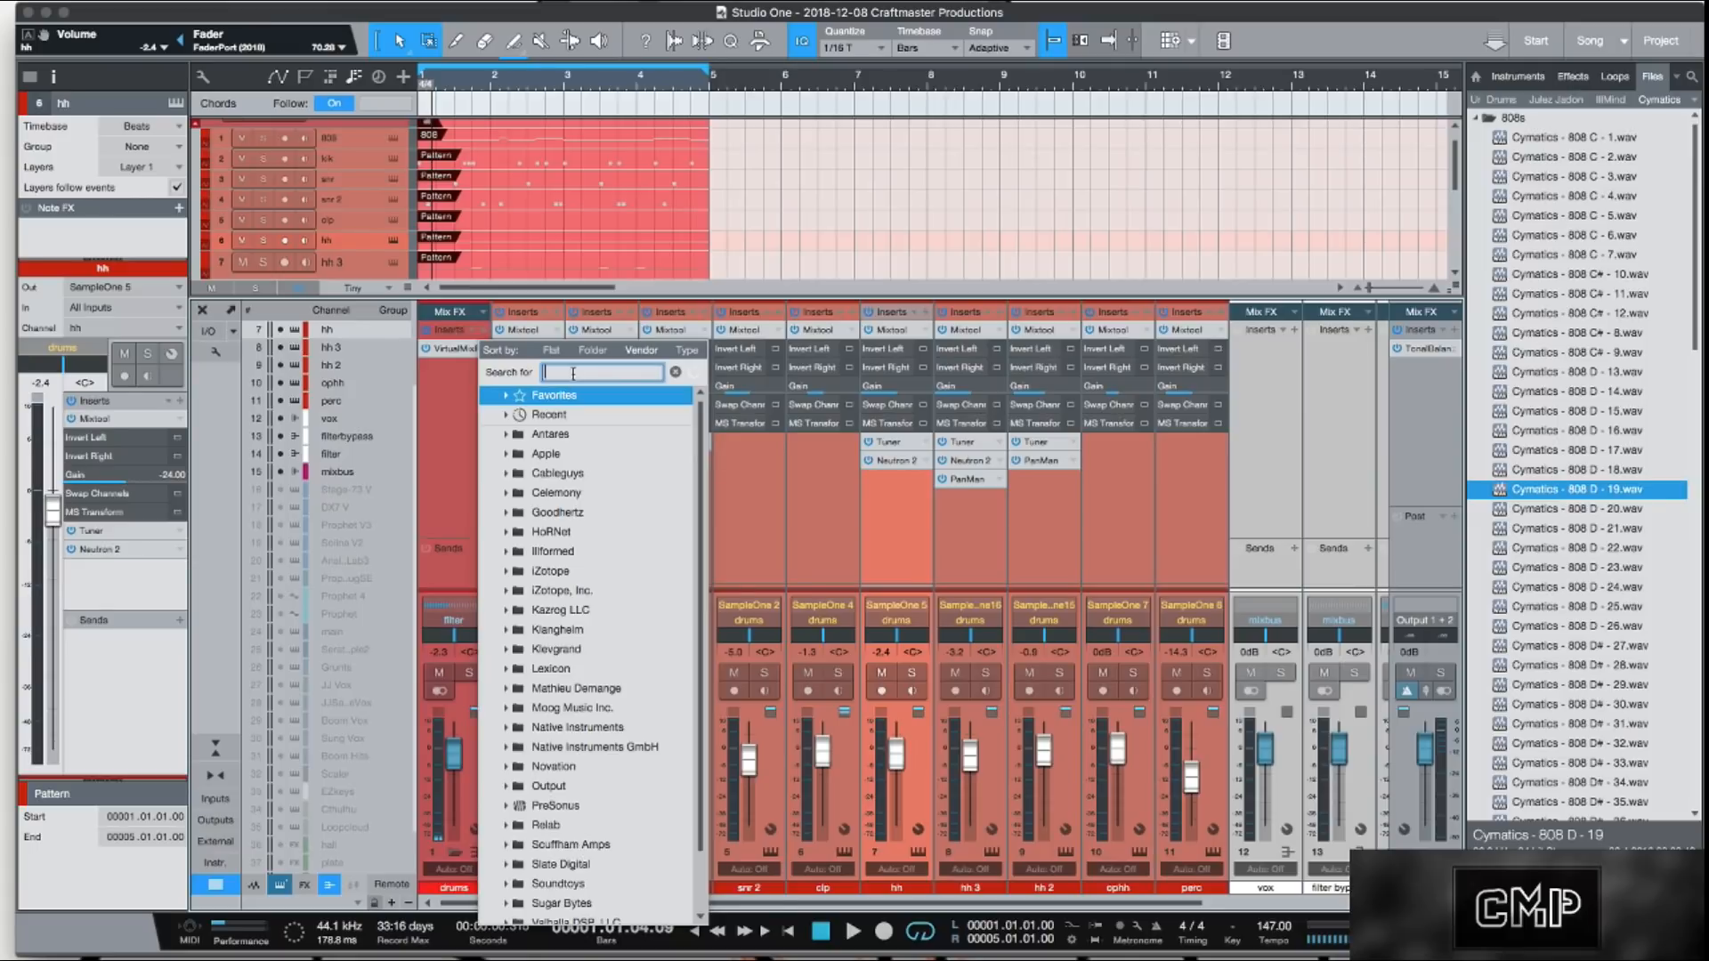
text(neu)
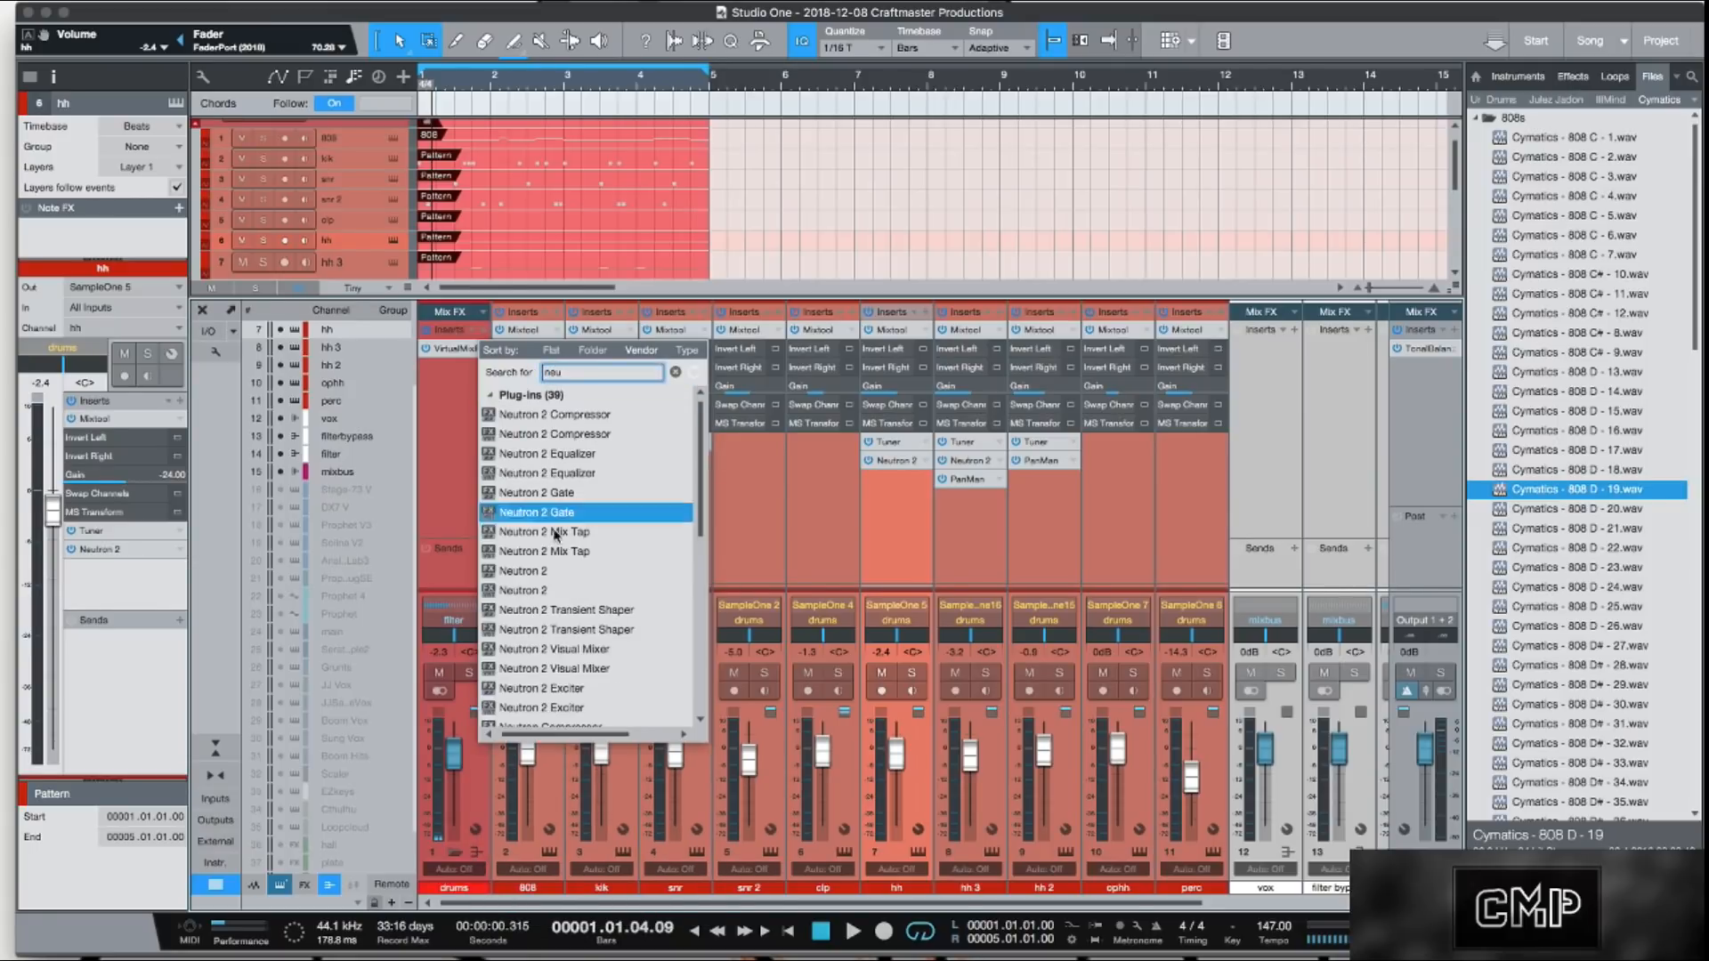
double_click(543, 574)
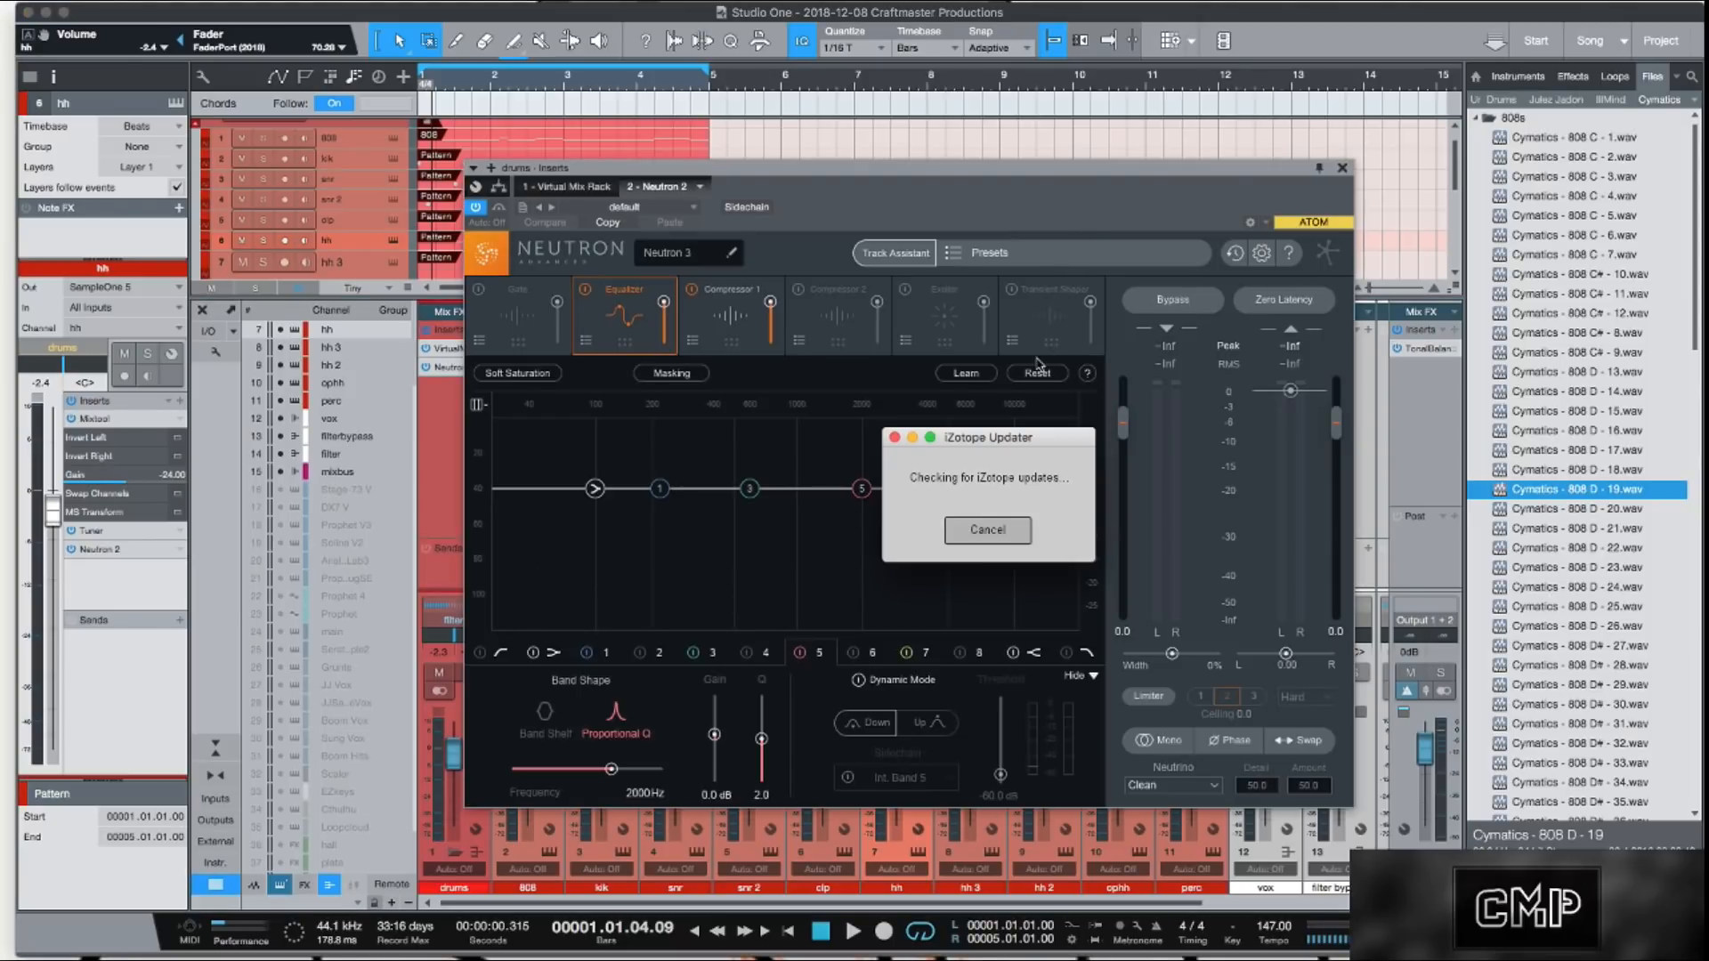
click(807, 654)
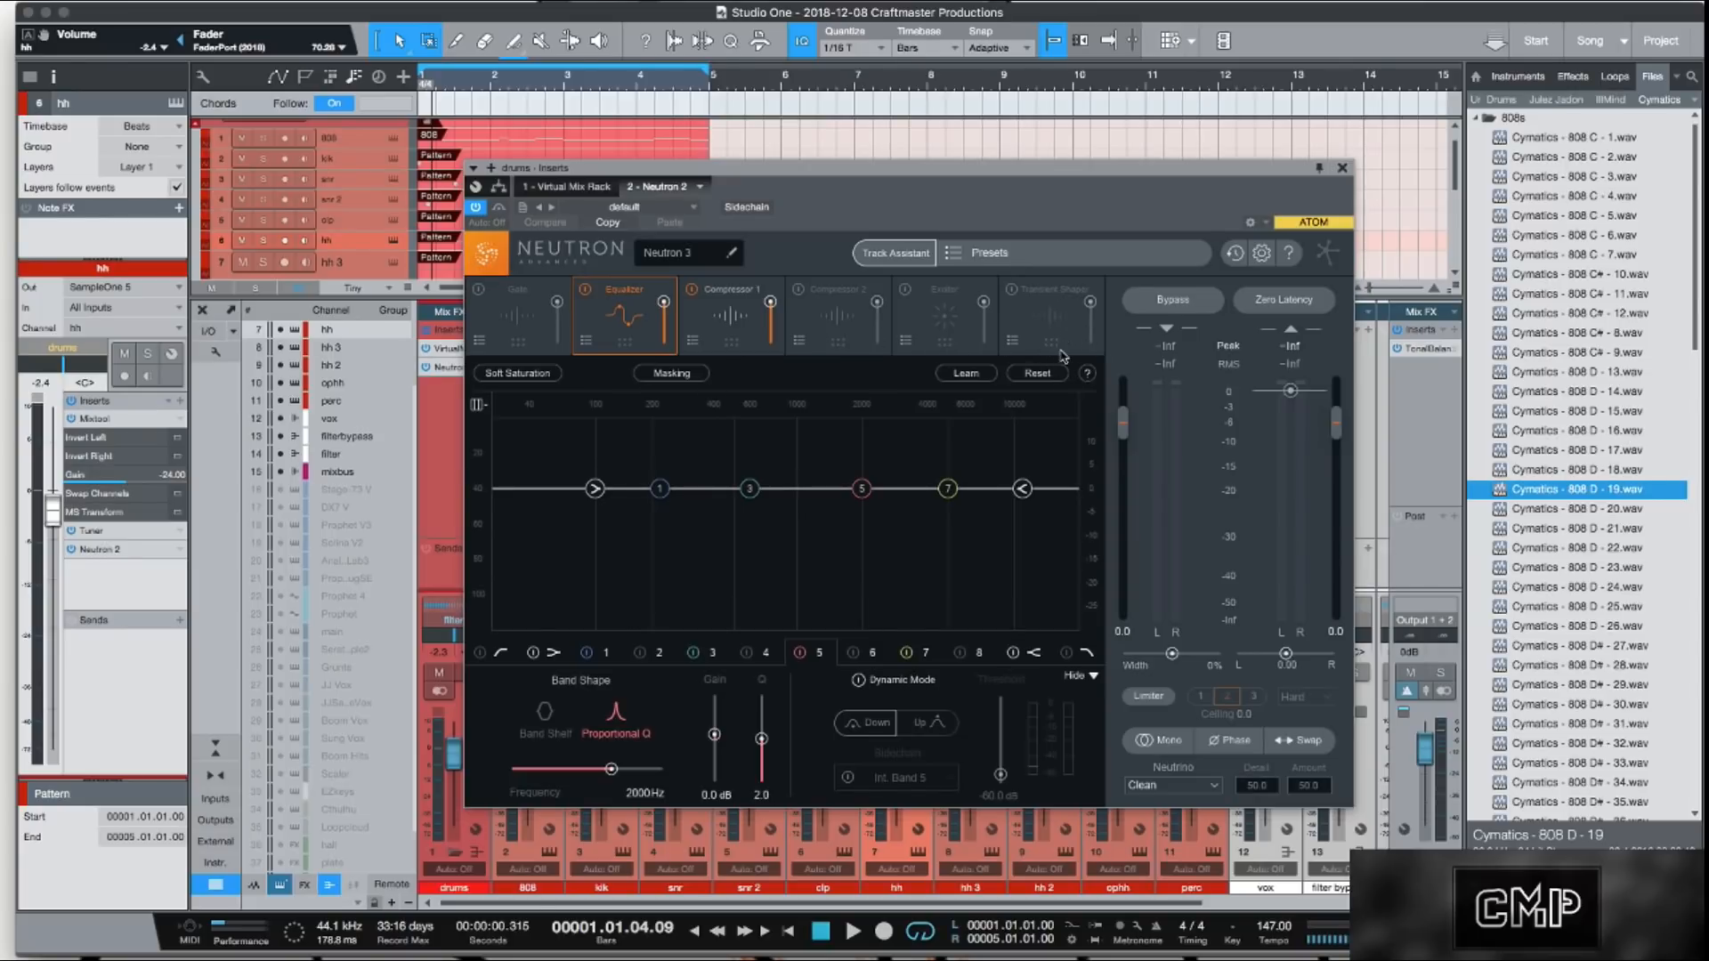
click(1031, 310)
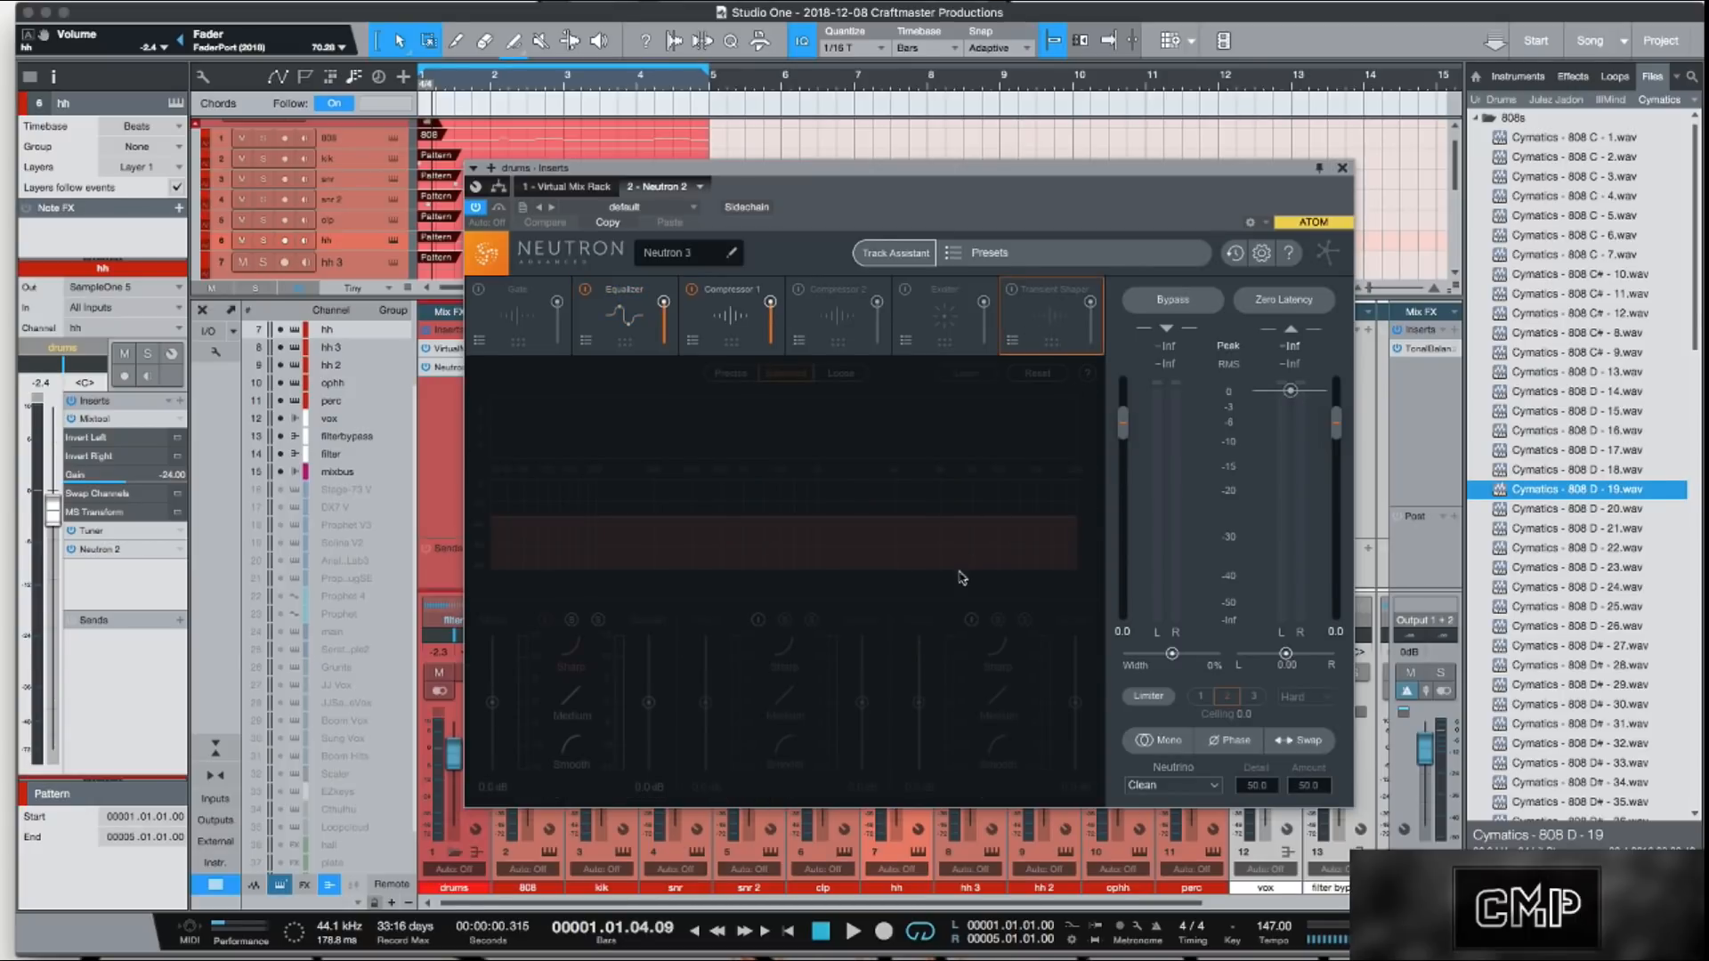
drag(1062, 338, 1060, 350)
Step: Close Neutron 2 and remove it from the drums channel's inserts
click(1342, 168)
right_click(433, 368)
click(476, 540)
Step: Insert Ozone 8 Imager on the drums channel and move its highest crossover to about 8.3 kHz
click(479, 330)
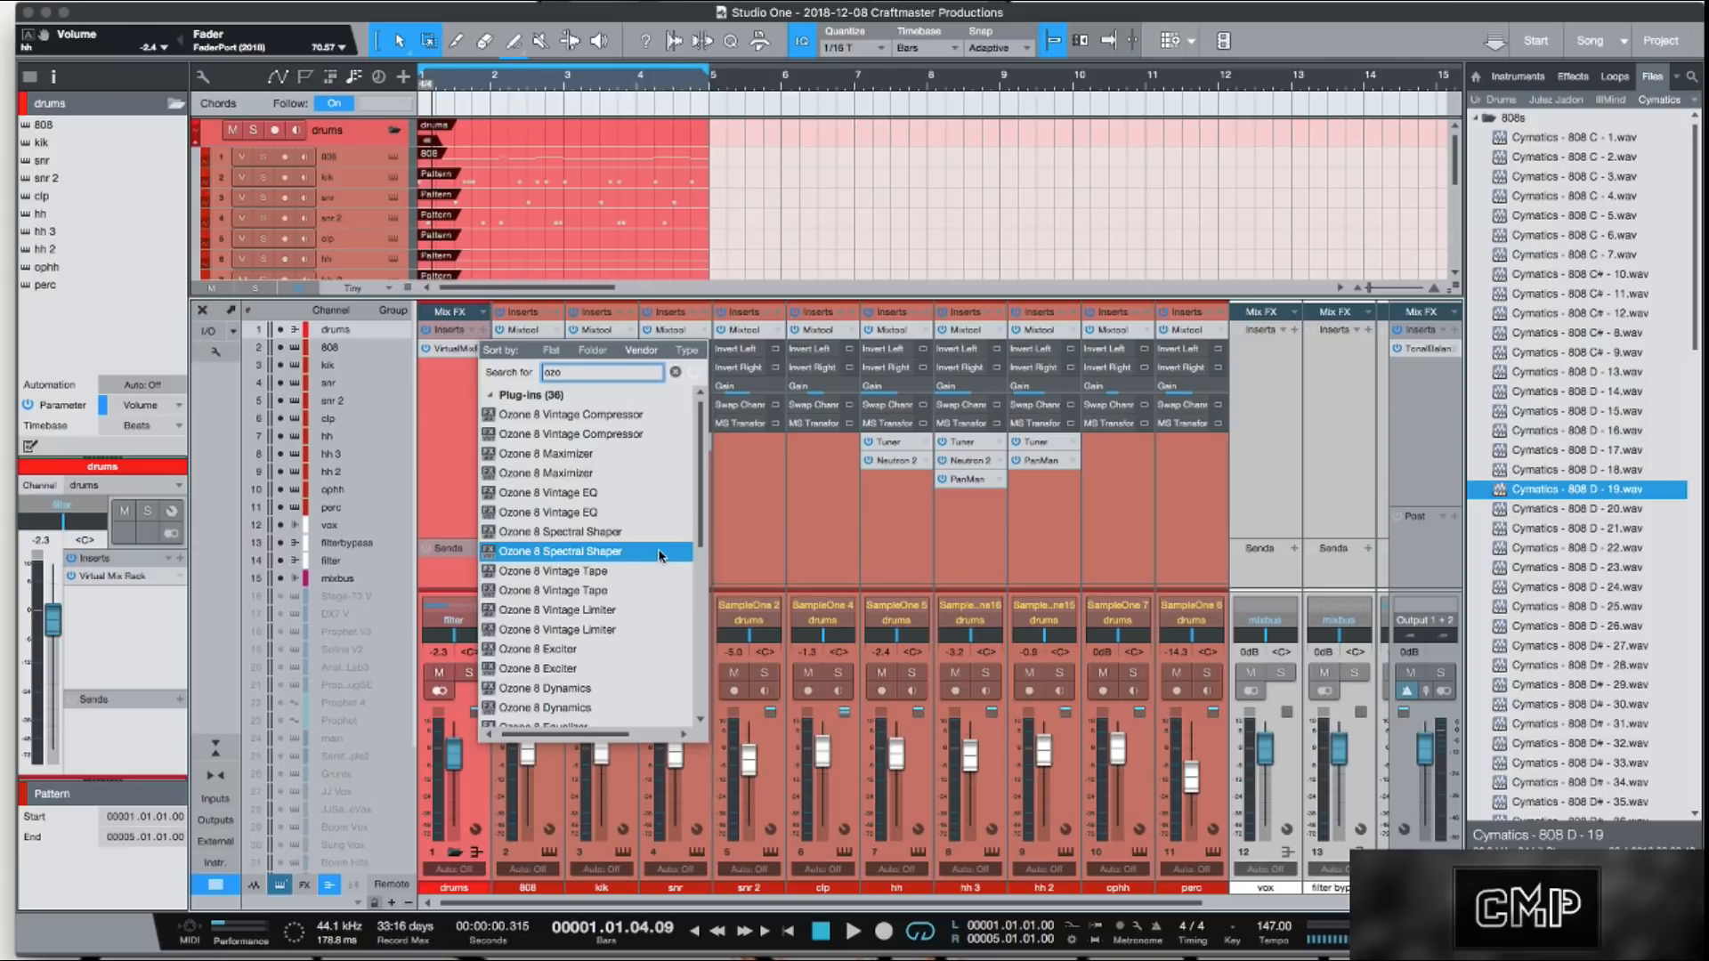
scroll(655, 561, down, 5)
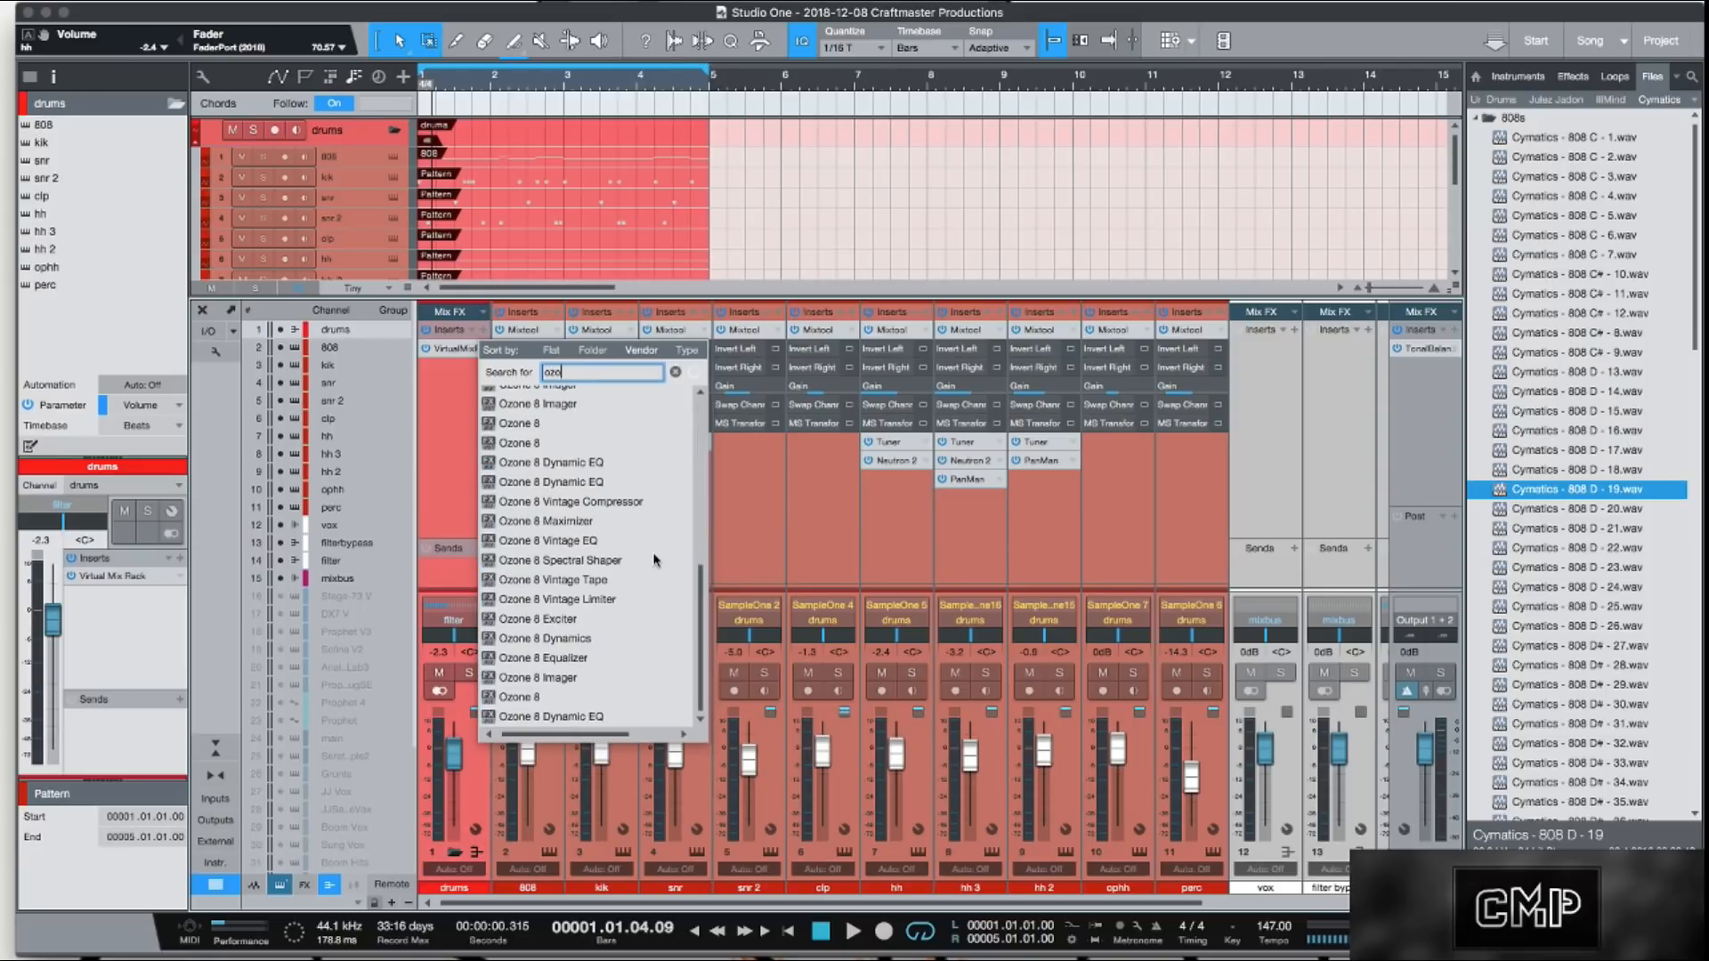
click(574, 679)
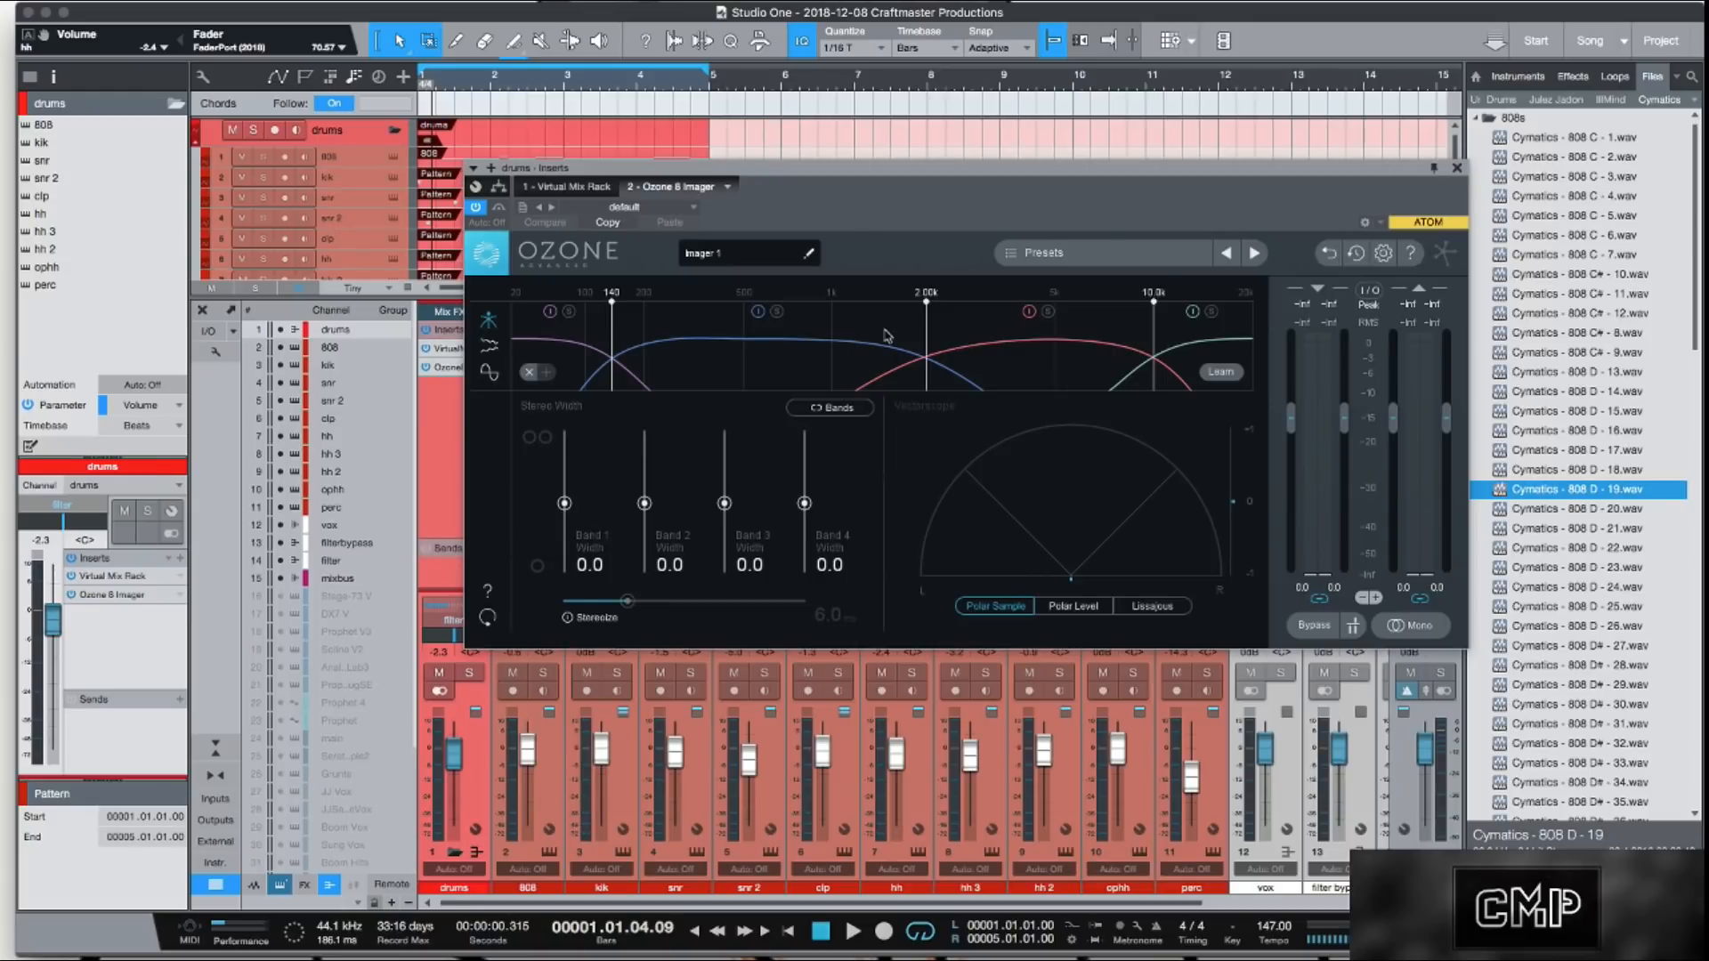
drag(1154, 305, 1057, 326)
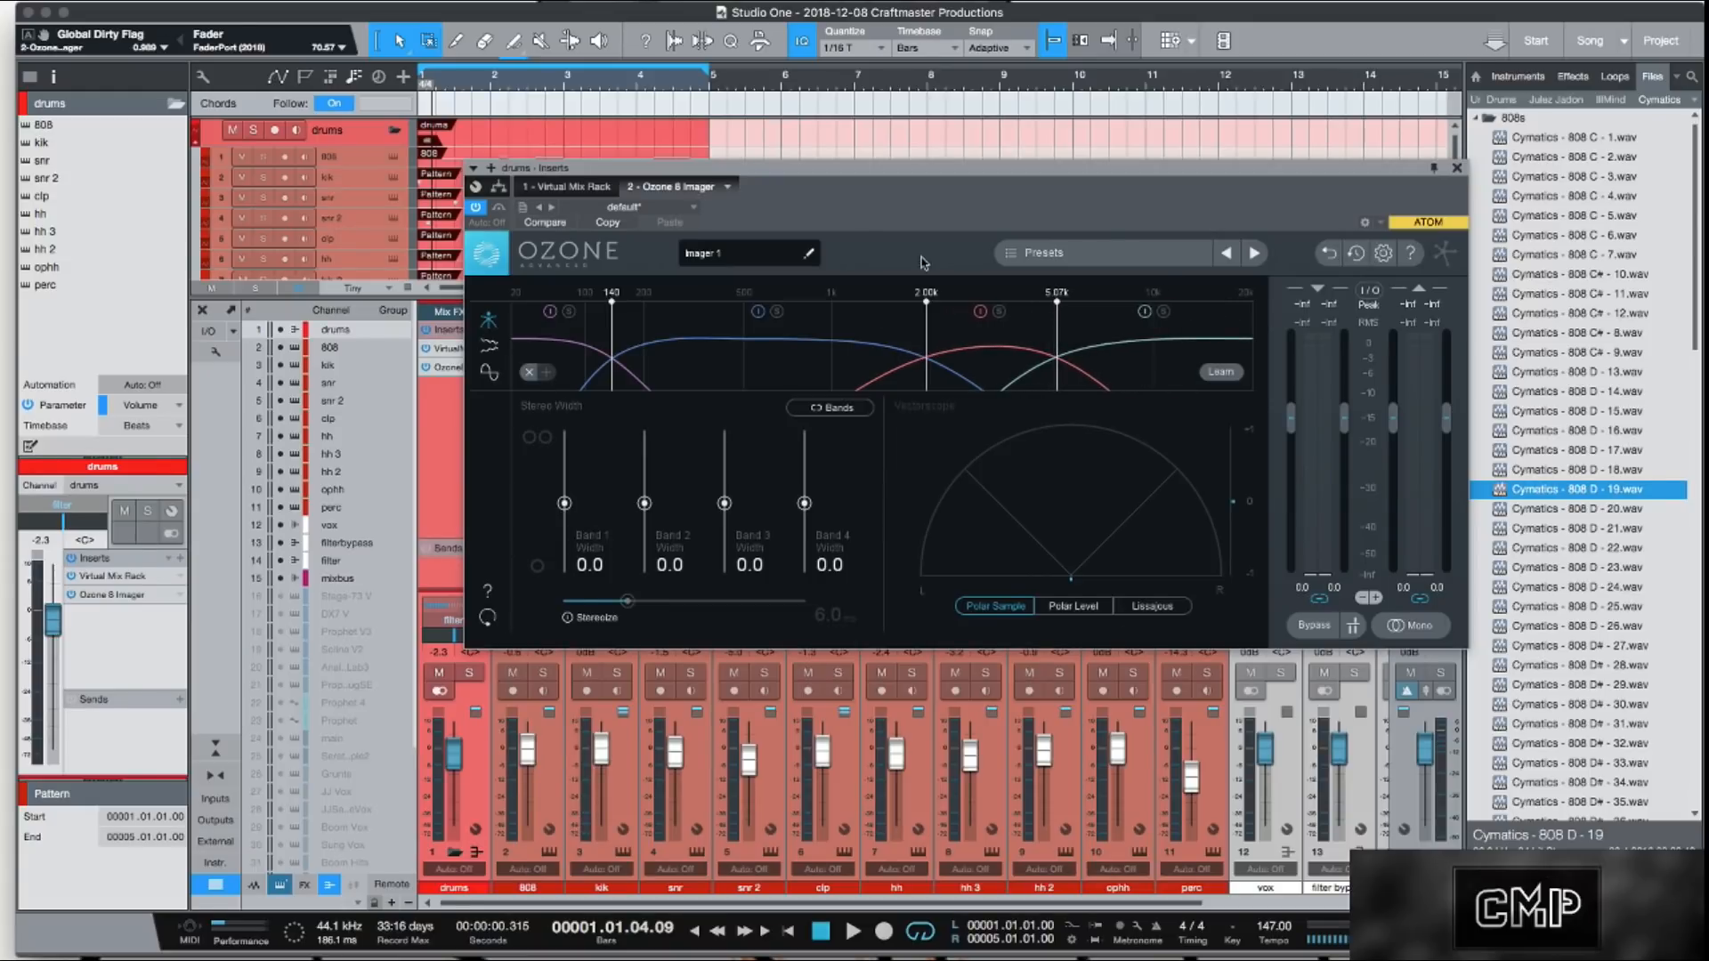
drag(1056, 306, 1117, 318)
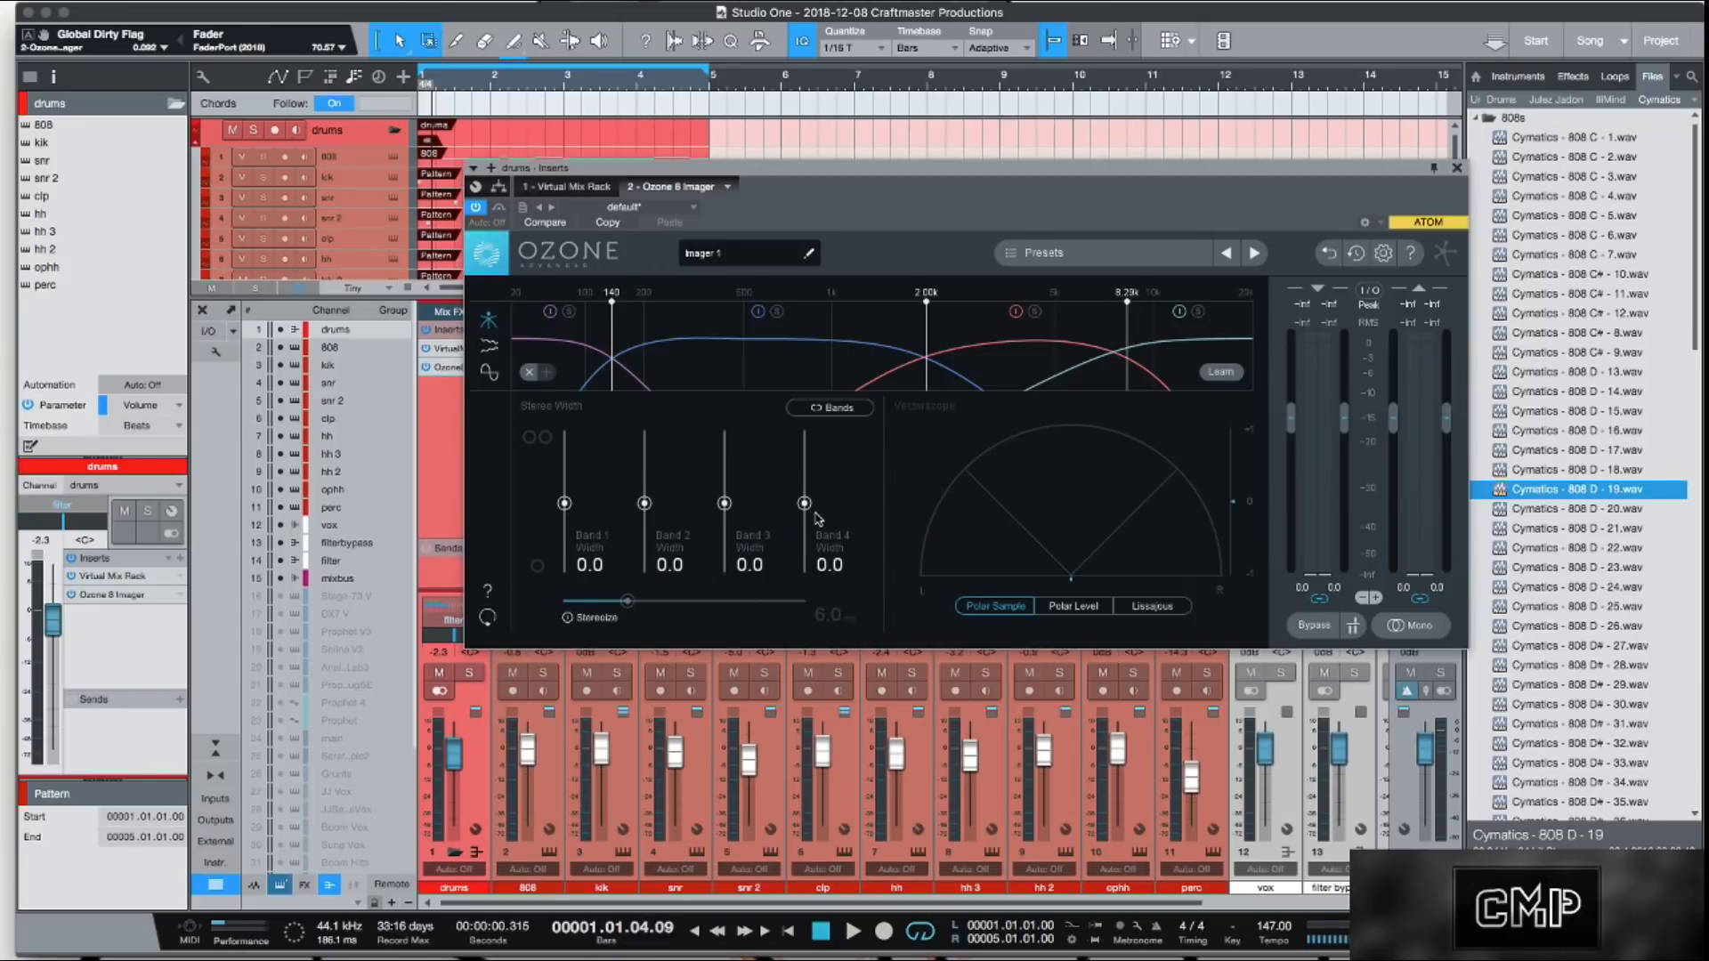
Step: Play the drum loop while setting the Imager's Band 4 stereo width to 100, and stop playback
key(space)
drag(804, 503, 813, 432)
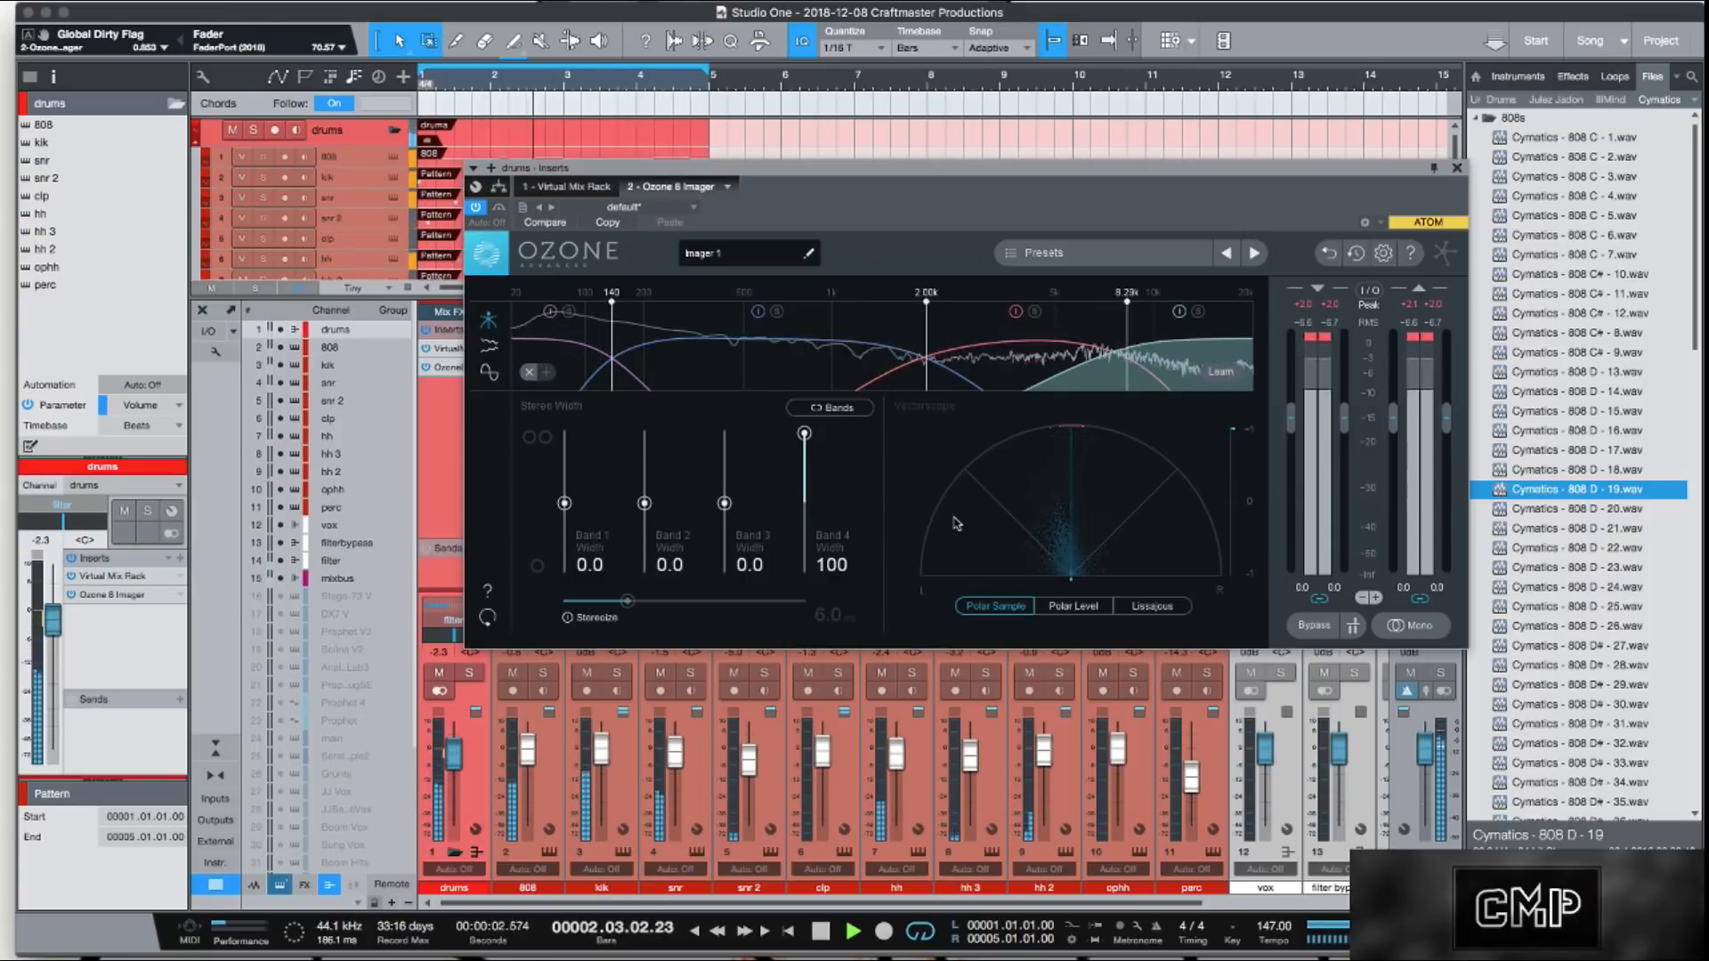
key(space)
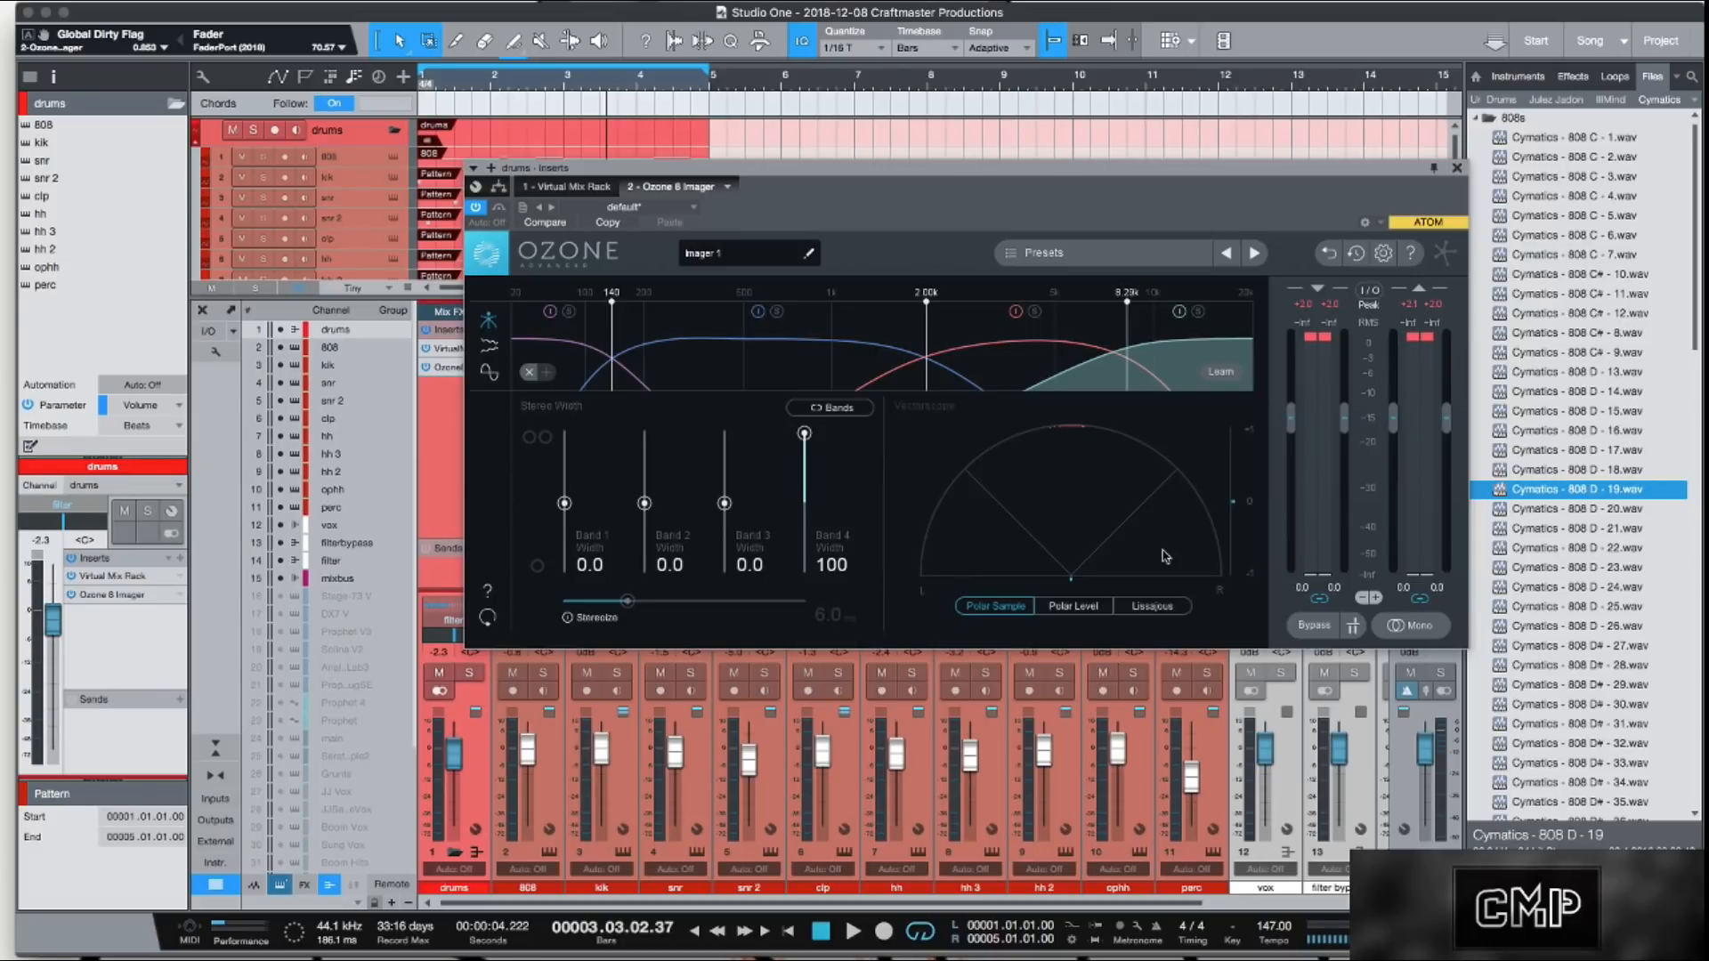
Step: Reset the Imager's input and output clip indicators and close its window
click(1329, 340)
click(1406, 337)
click(1456, 171)
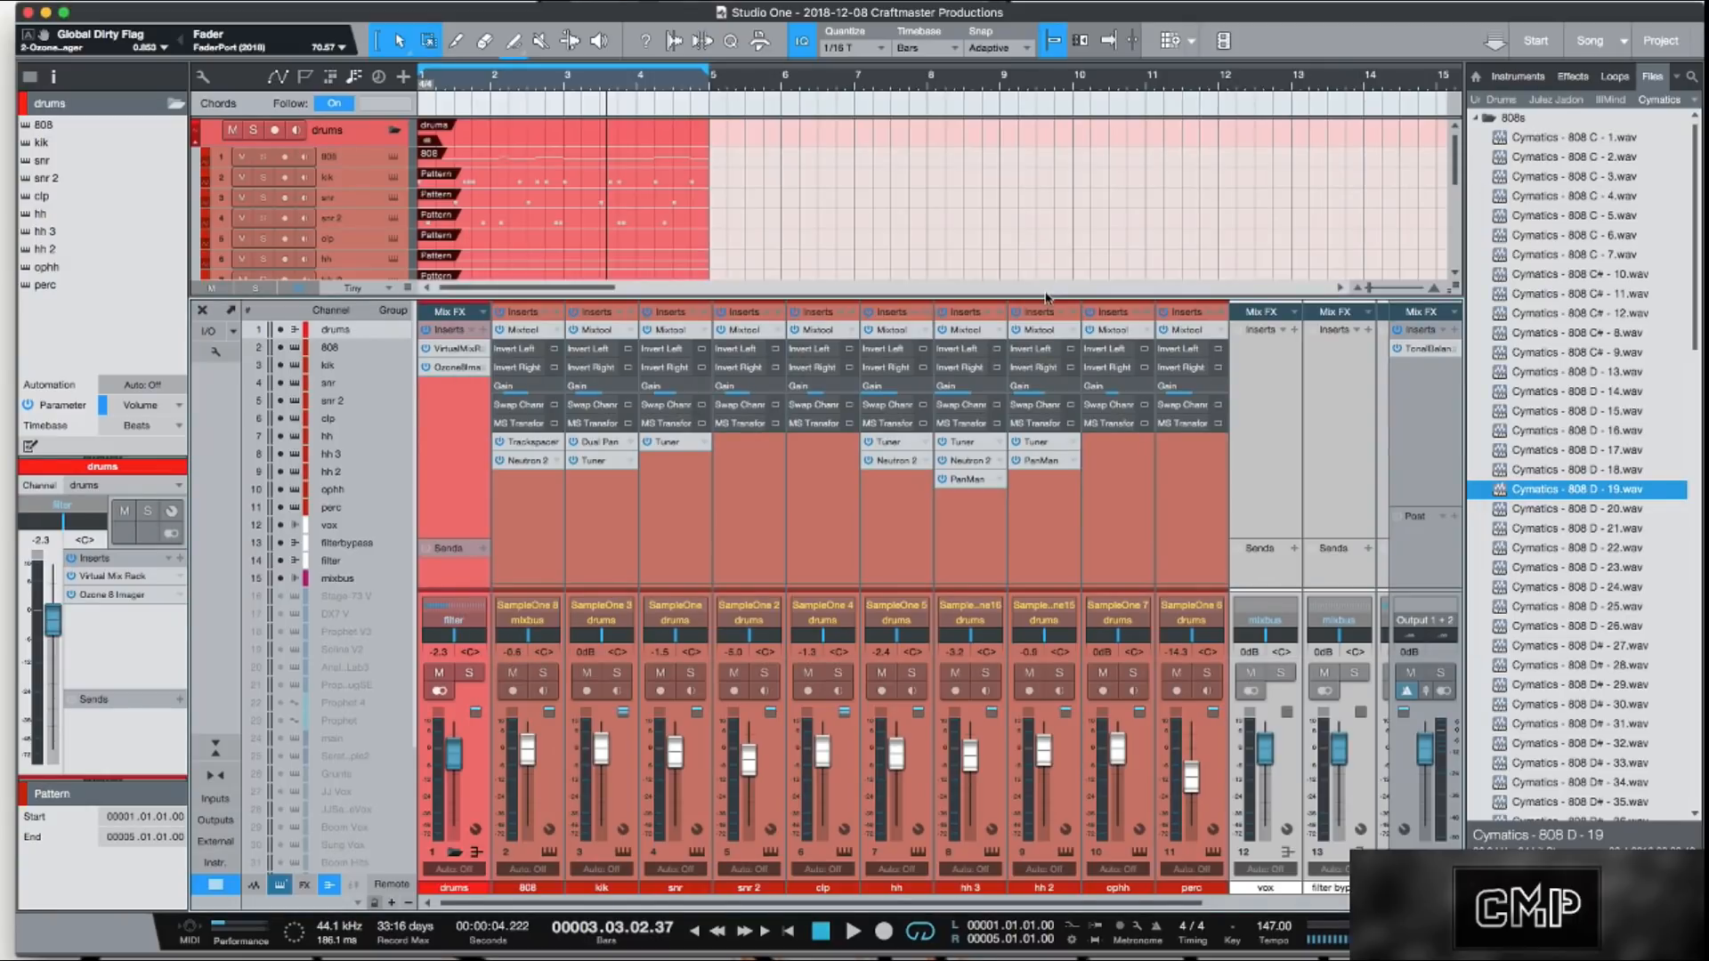
Step: Reduce the console's height to reveal the full track list and switch to OBS
drag(1047, 298, 967, 585)
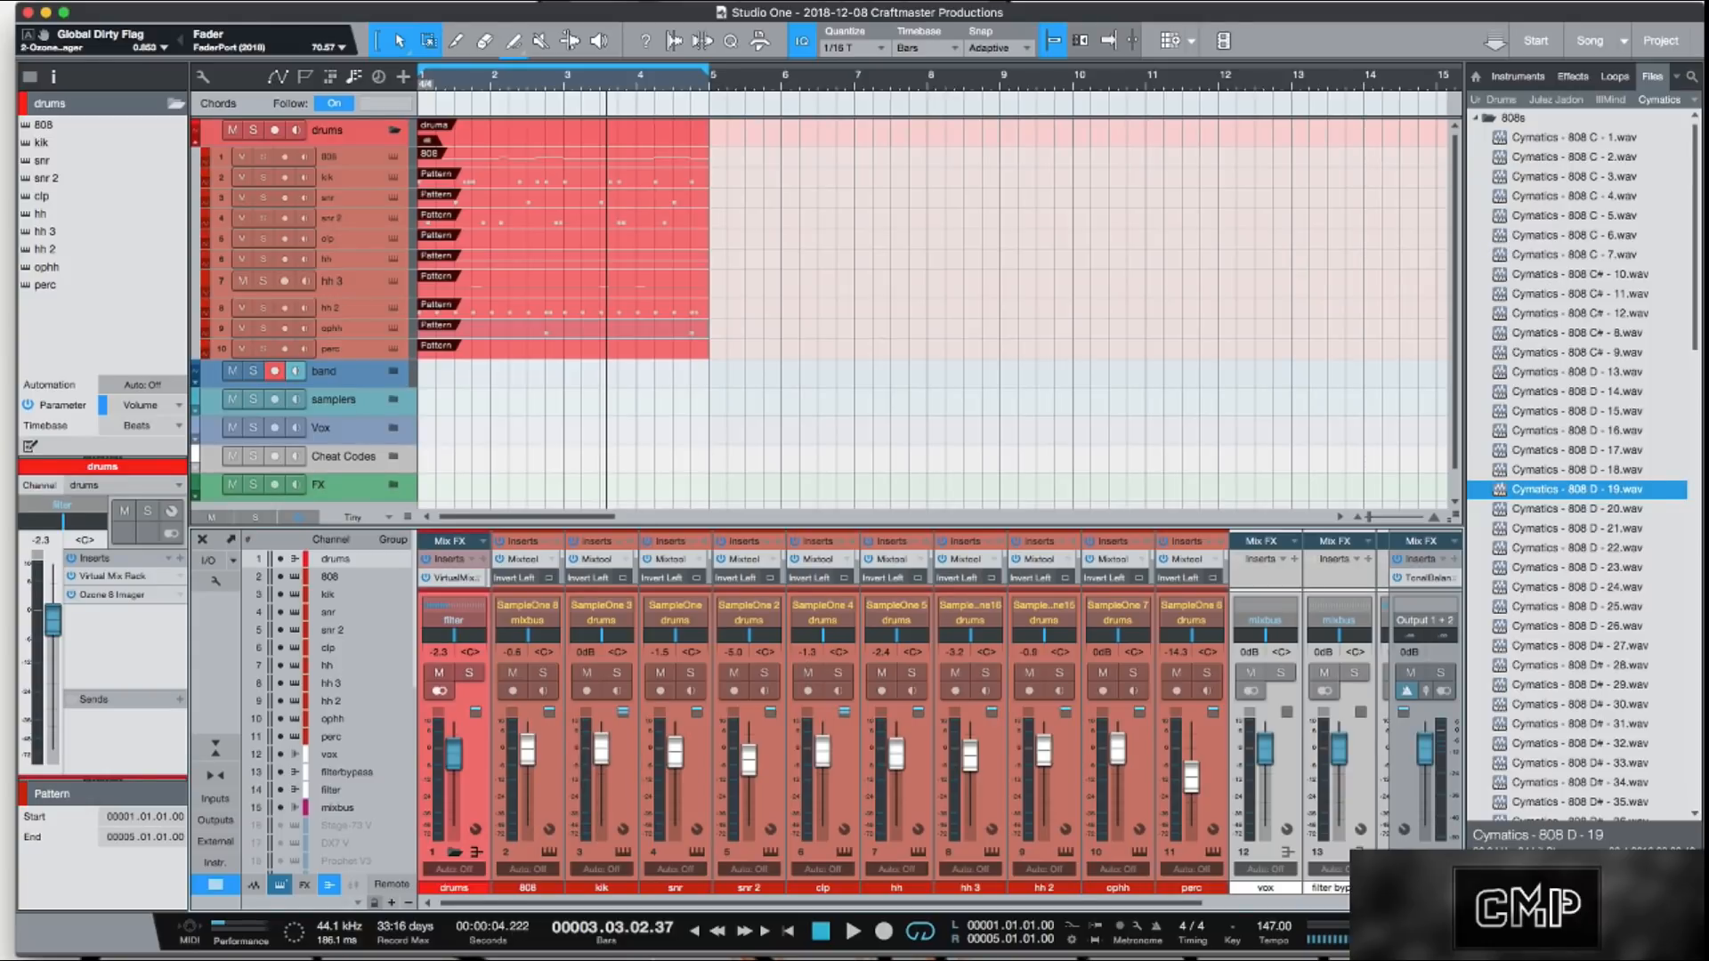
mouse_move(769, 958)
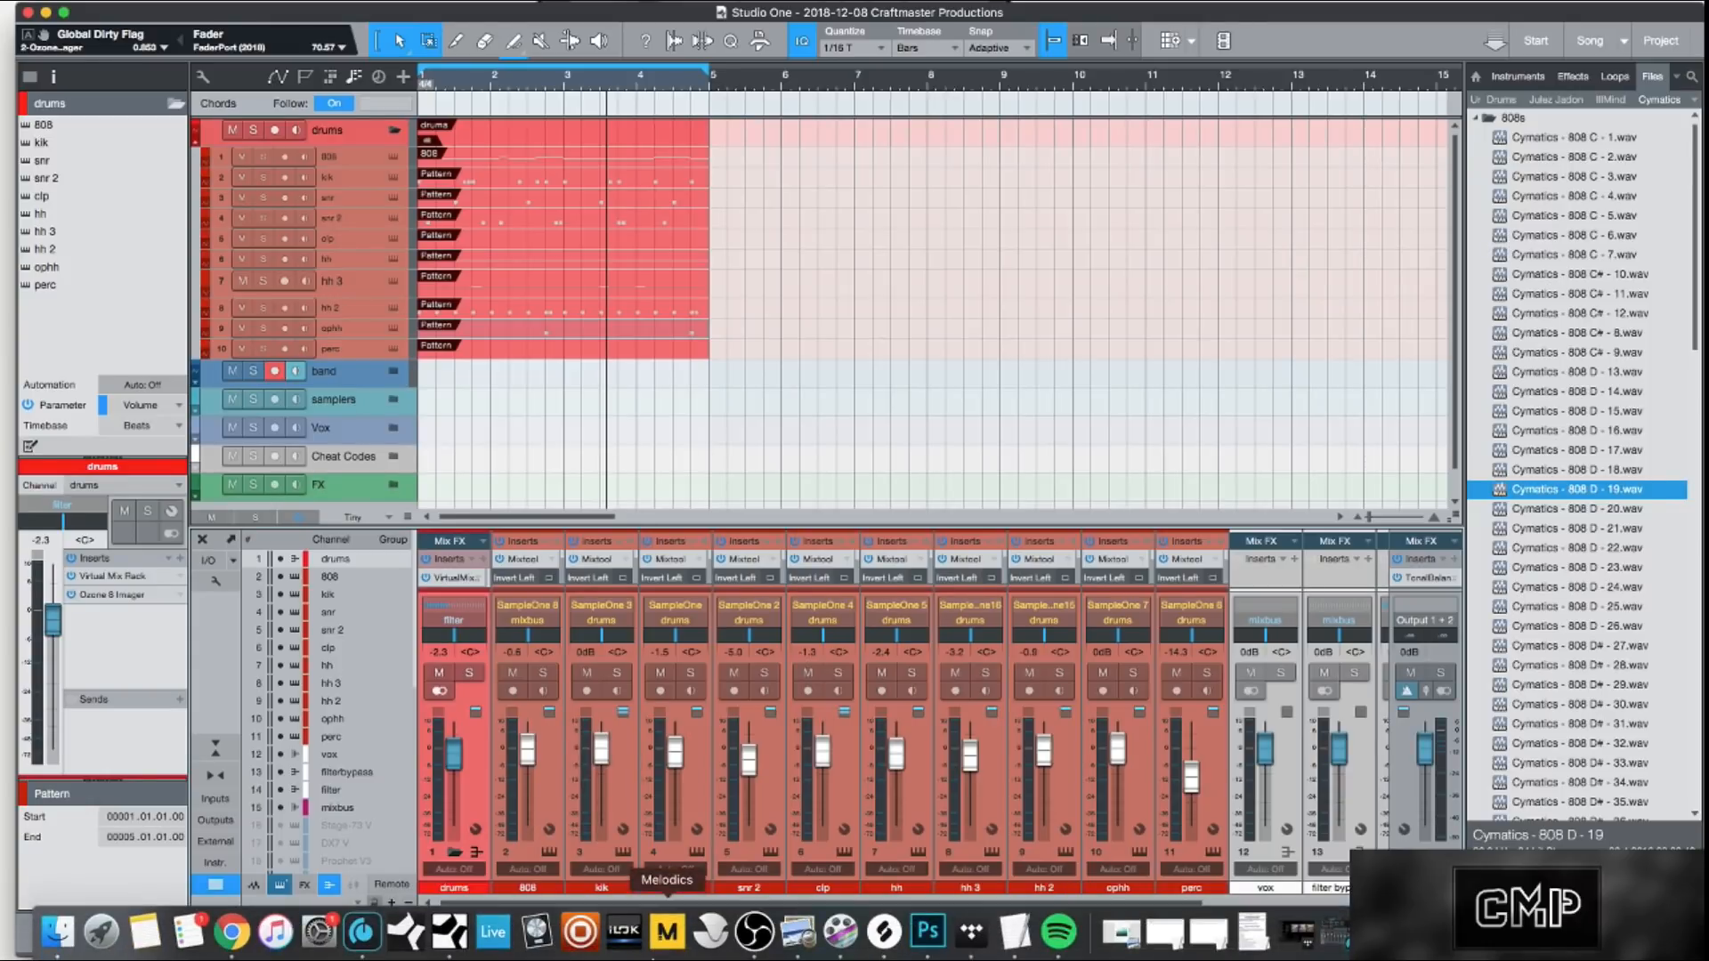
click(756, 932)
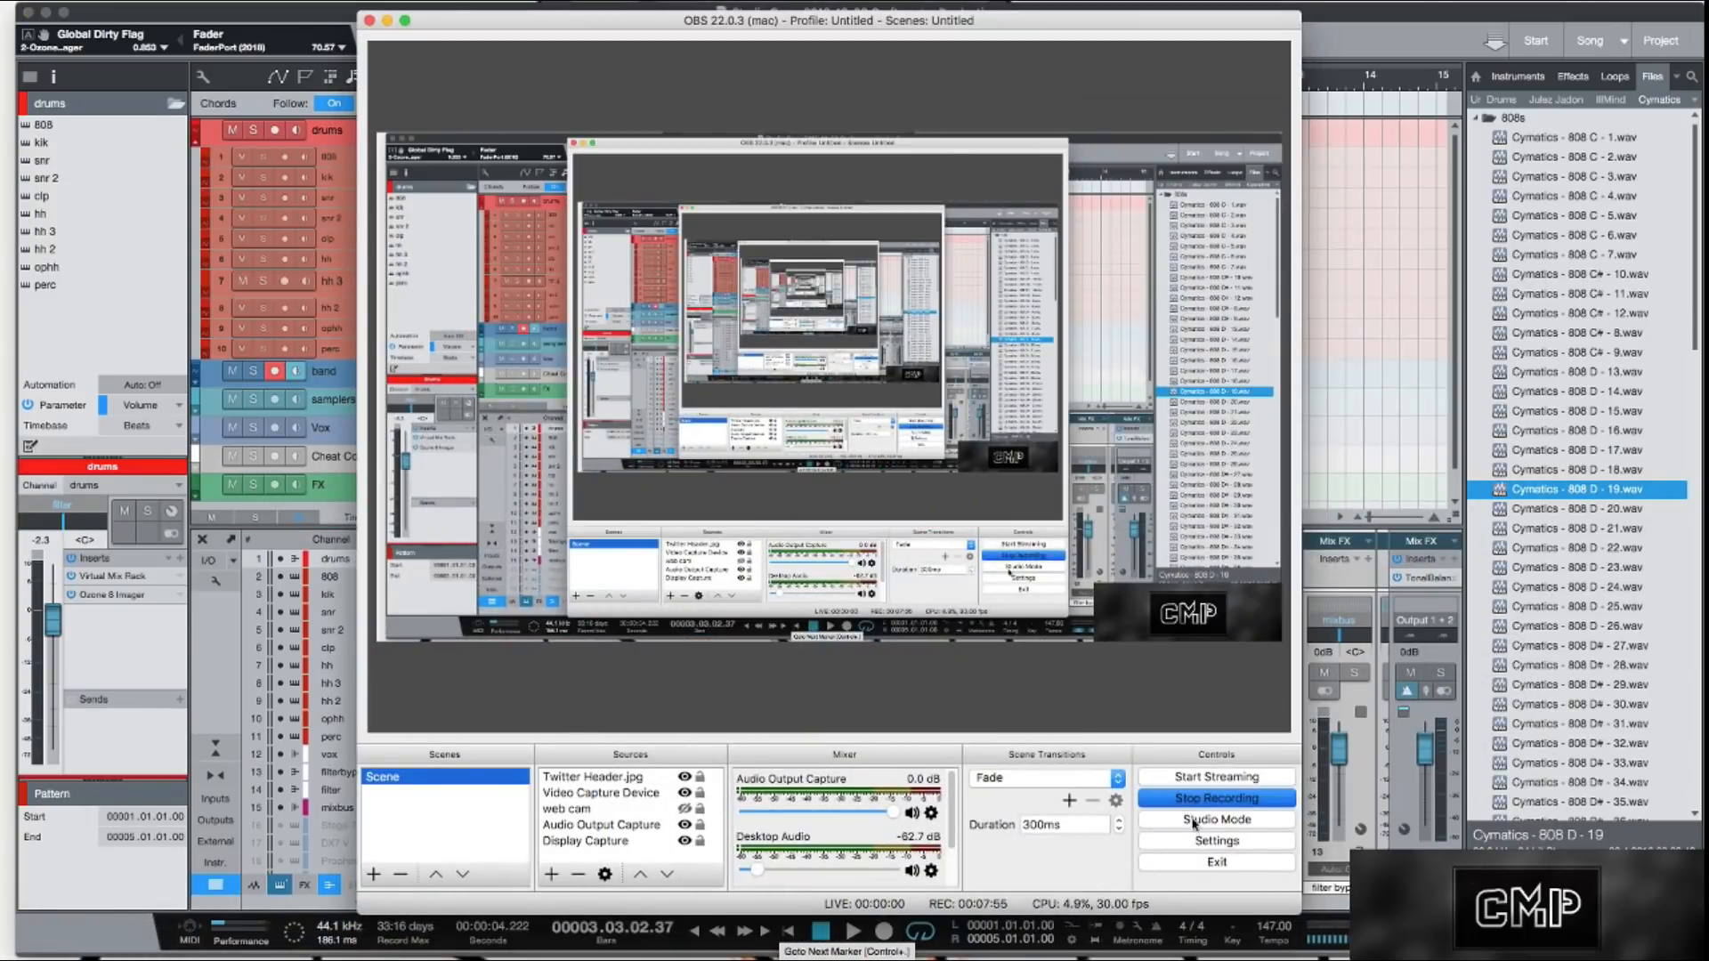